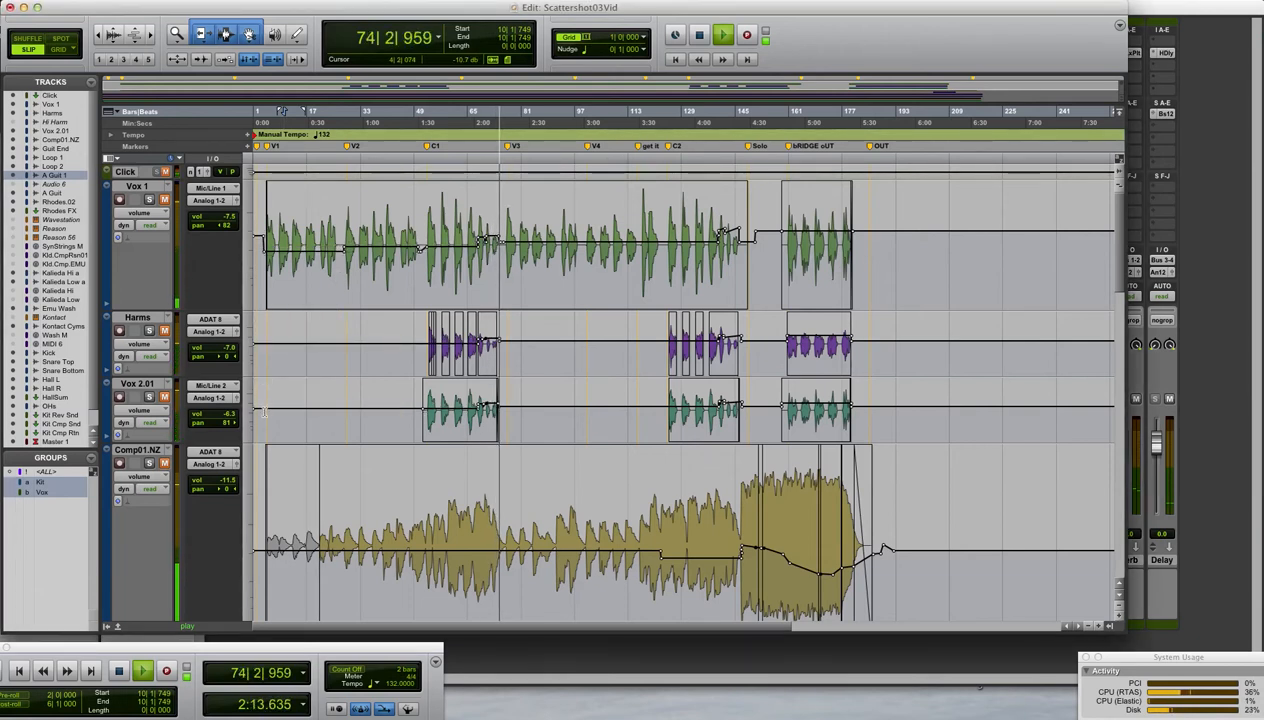
# Set the playback start on the vocal tracks to the beginning of verse 1 and play the song
pyautogui.click(264, 410)
pyautogui.press('space')
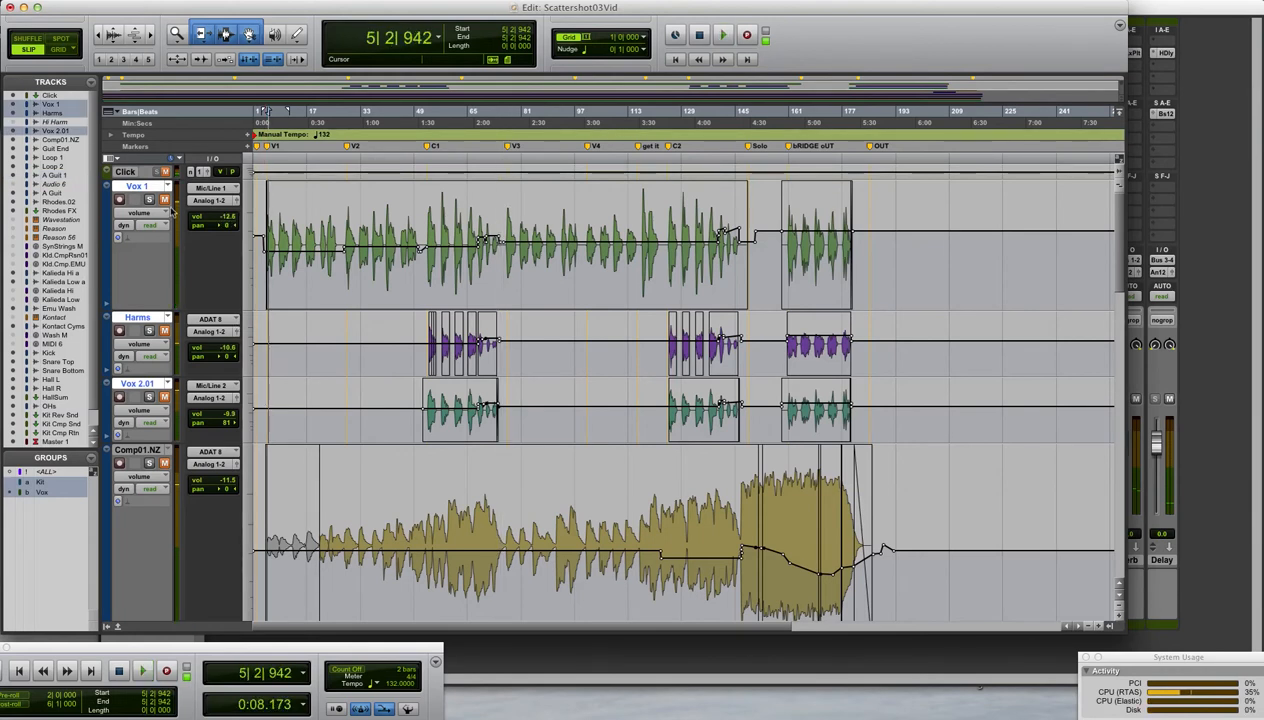
pyautogui.press('space')
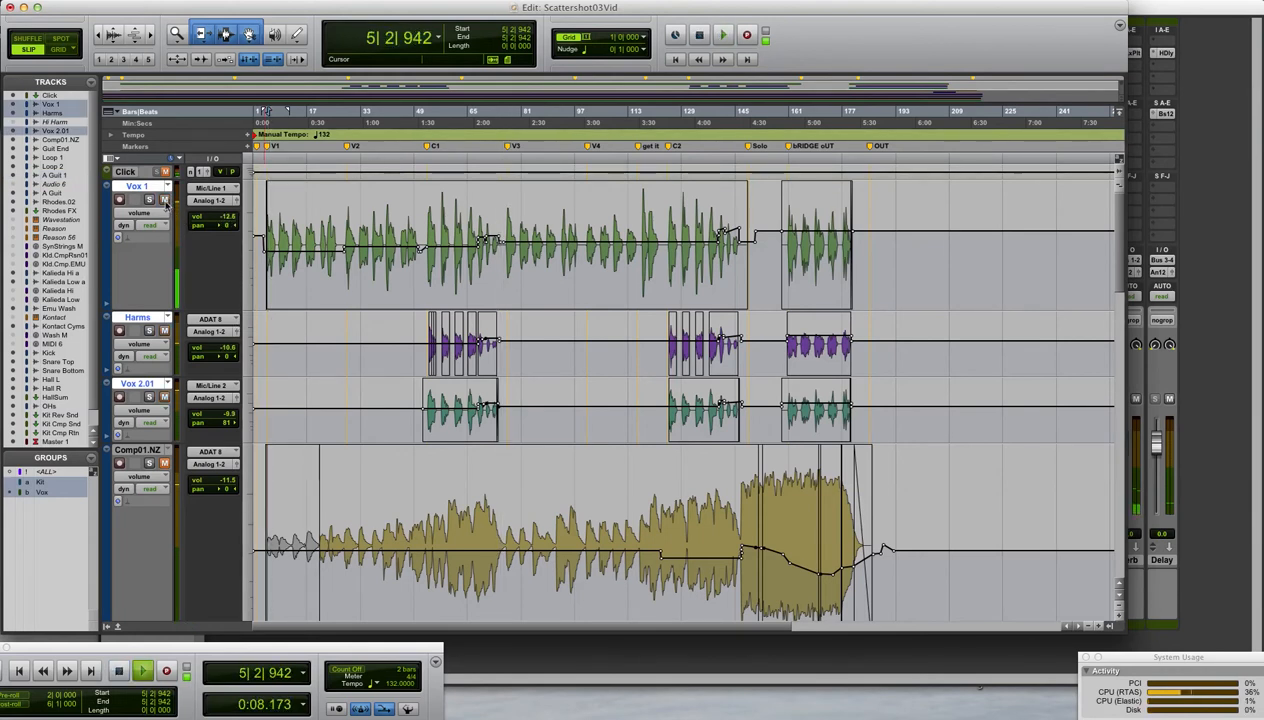
pyautogui.press('space')
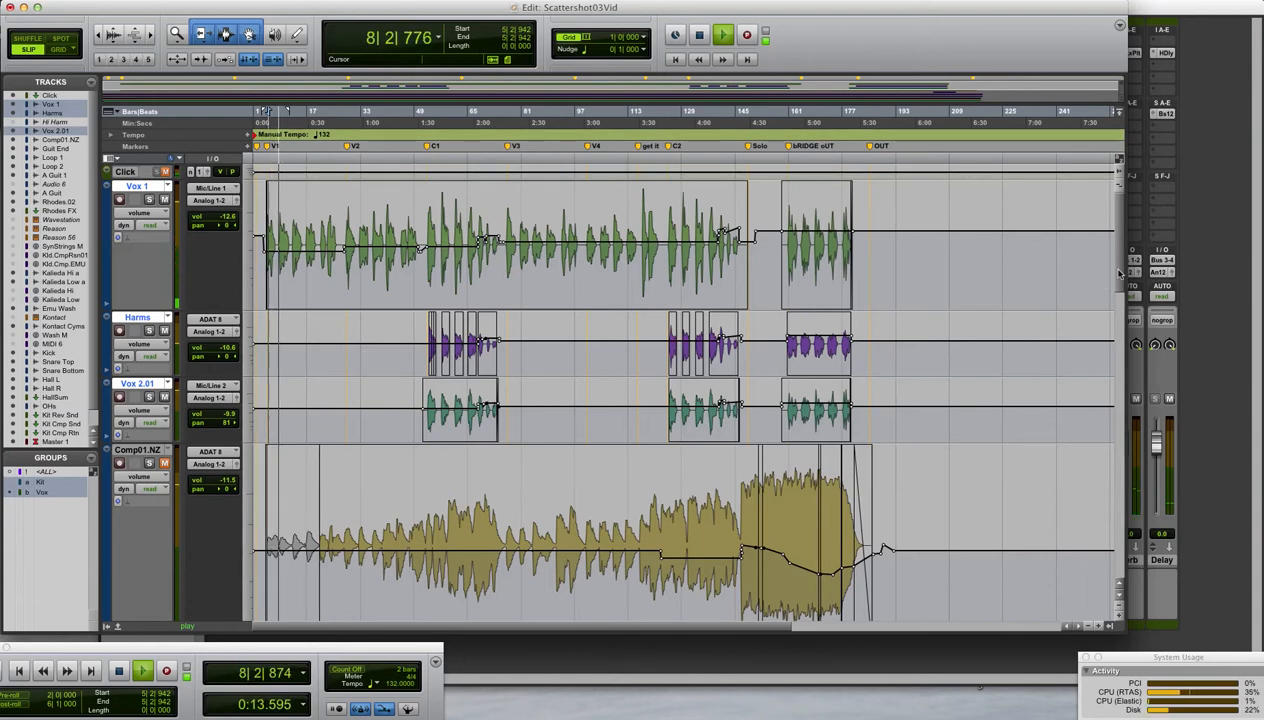
# Hide the A Guit 1 track and make it inactive
pyautogui.scroll(-15, 1122, 272)
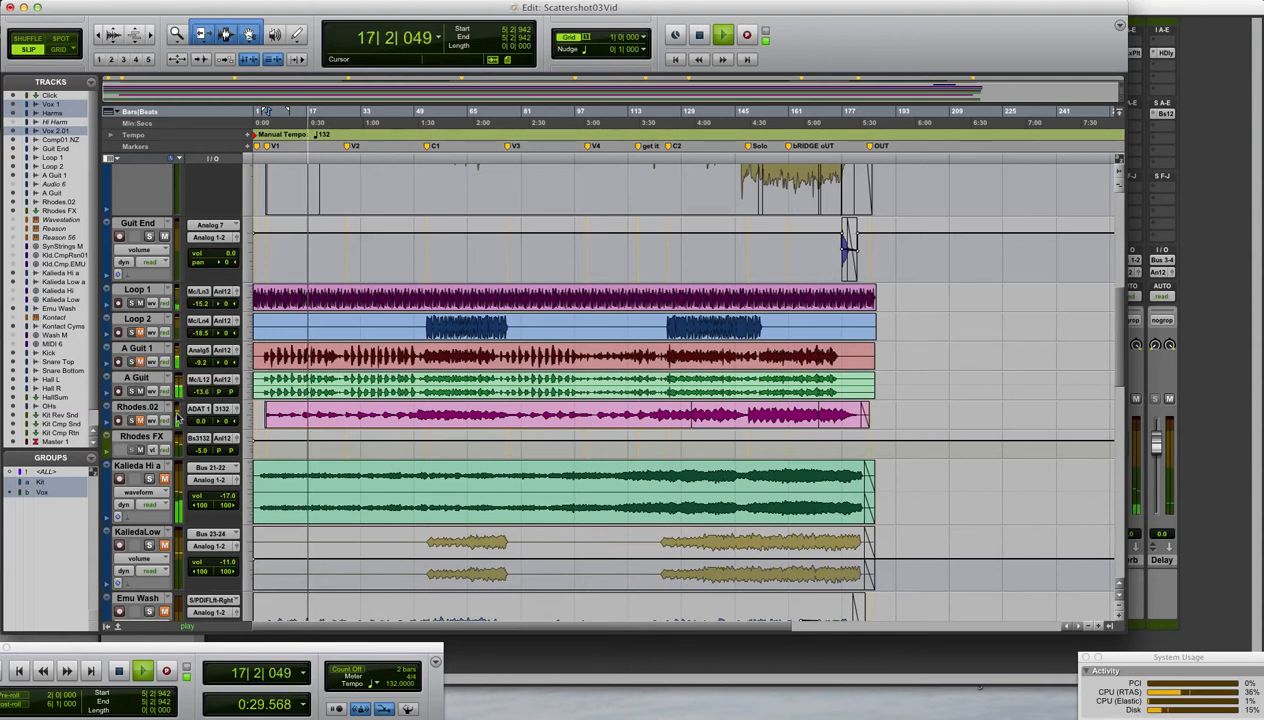
pyautogui.rightClick(145, 348)
pyautogui.click(152, 360)
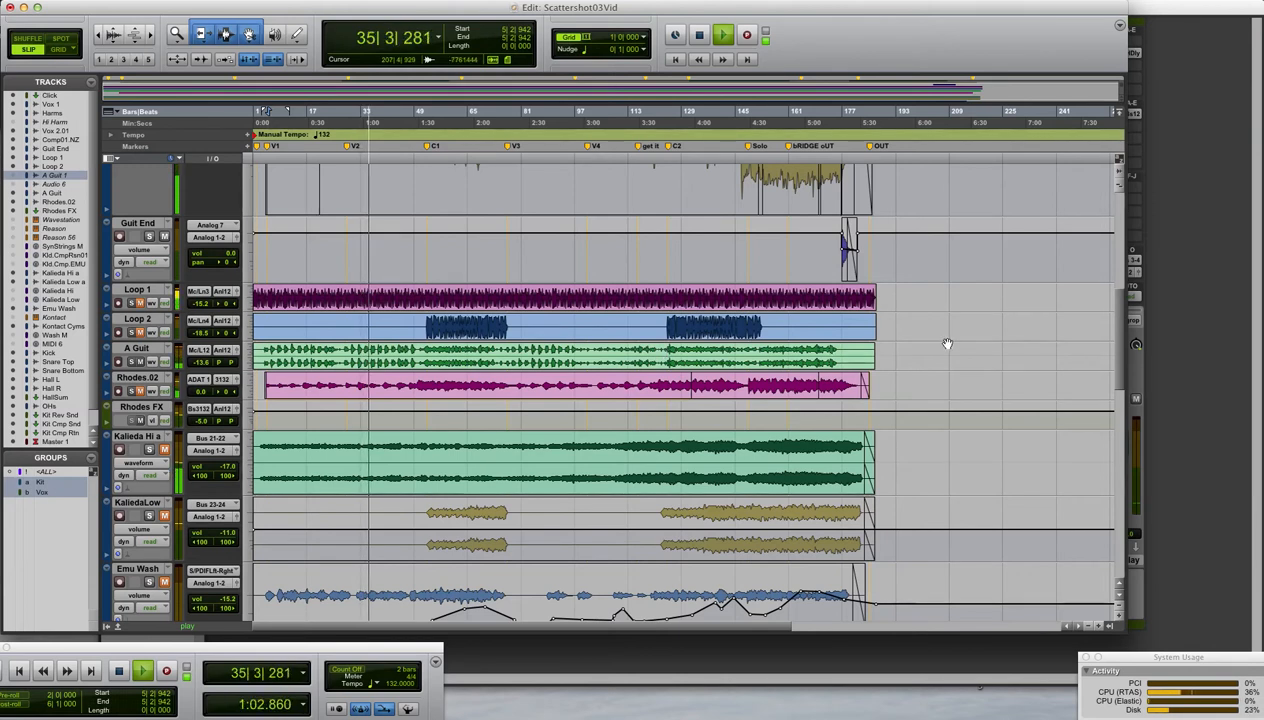
# Place the playback start on the Rhodes FX track at about bar 7 and play from there
pyautogui.press('space')
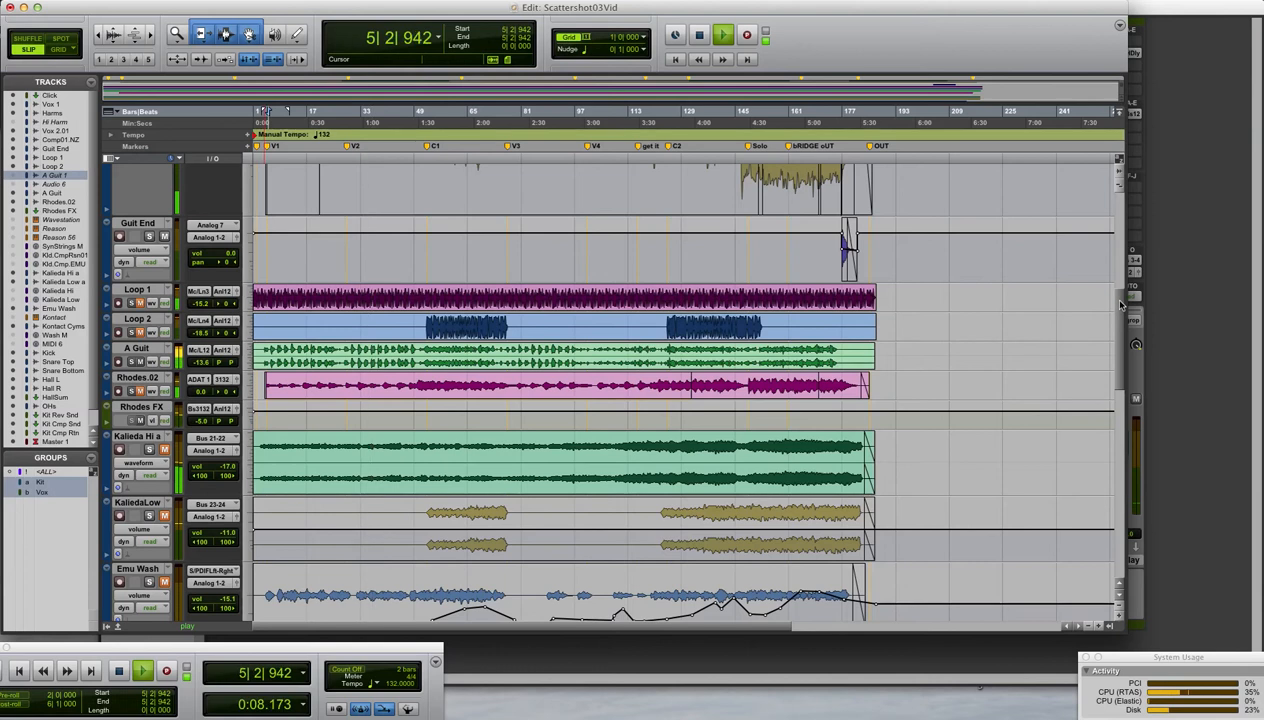
pyautogui.moveTo(1121, 305)
pyautogui.mouseDown()
pyautogui.moveTo(1121, 277)
pyautogui.moveTo(1121, 304)
pyautogui.mouseUp()
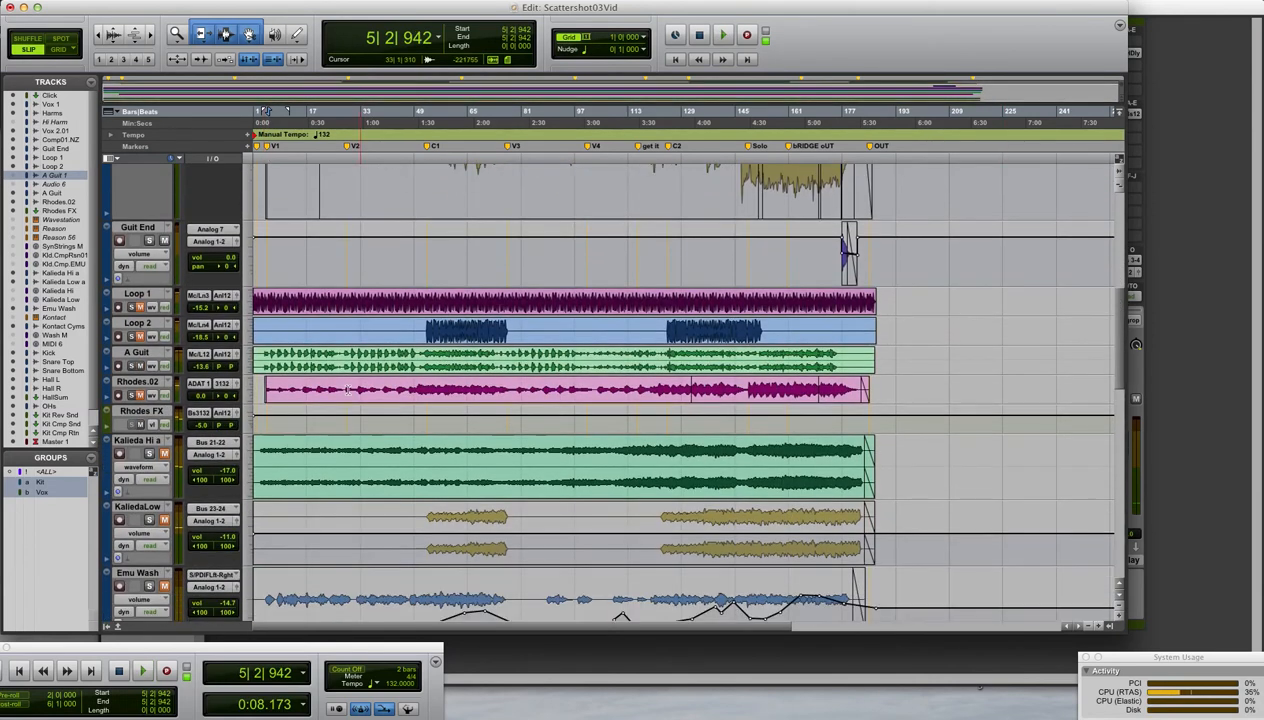
pyautogui.click(276, 421)
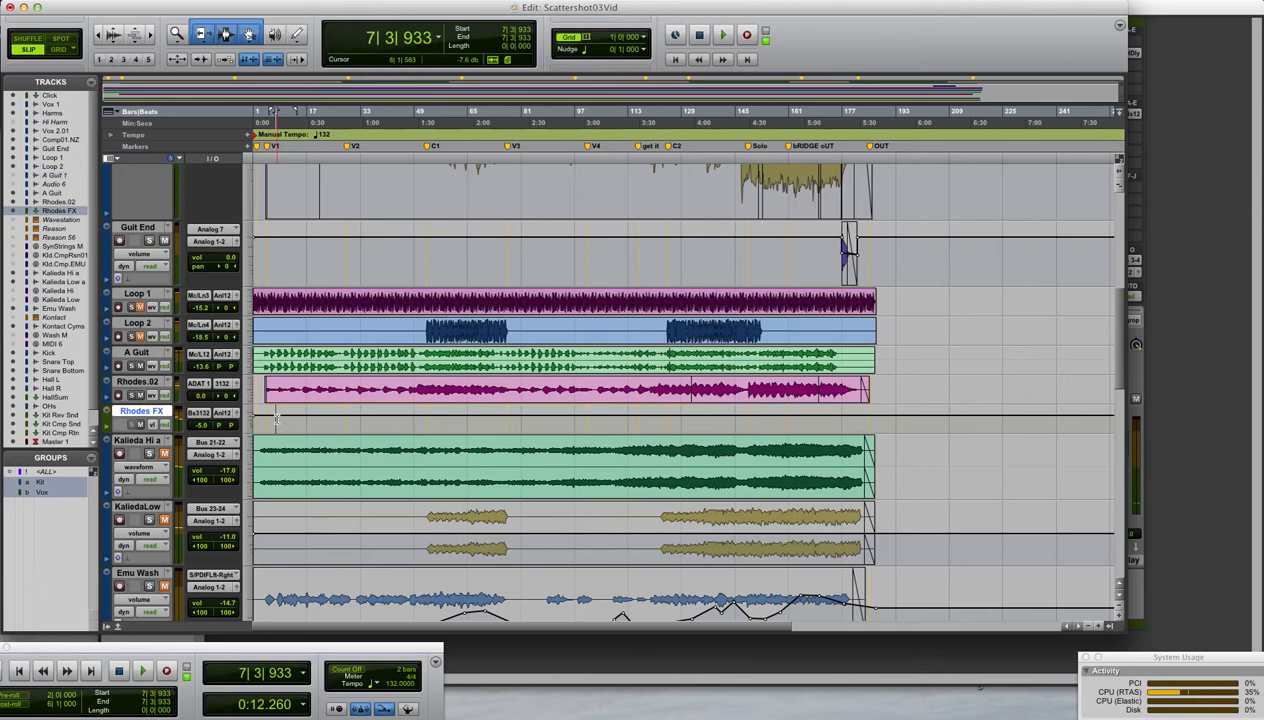
pyautogui.press('space')
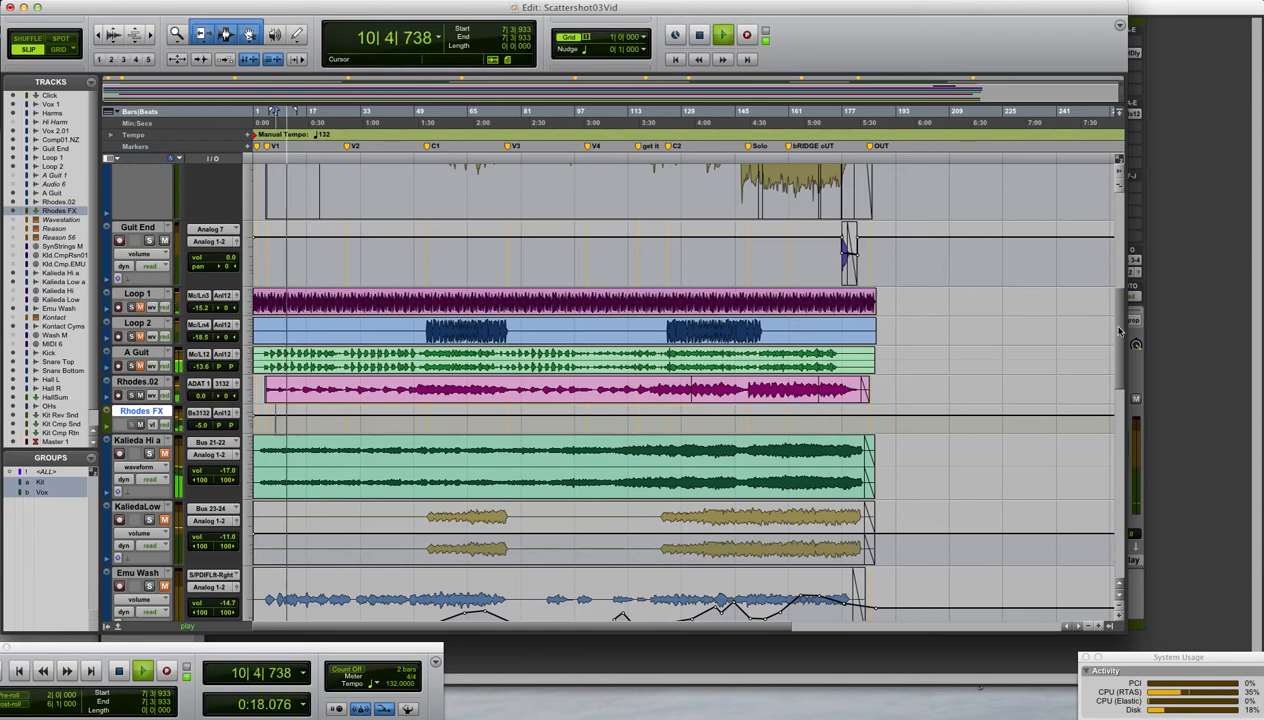
# Review the vocal and guitar tracks during playback and select the Rhodes.02 track
pyautogui.moveTo(1121, 313); pyautogui.dragTo(1120, 211)
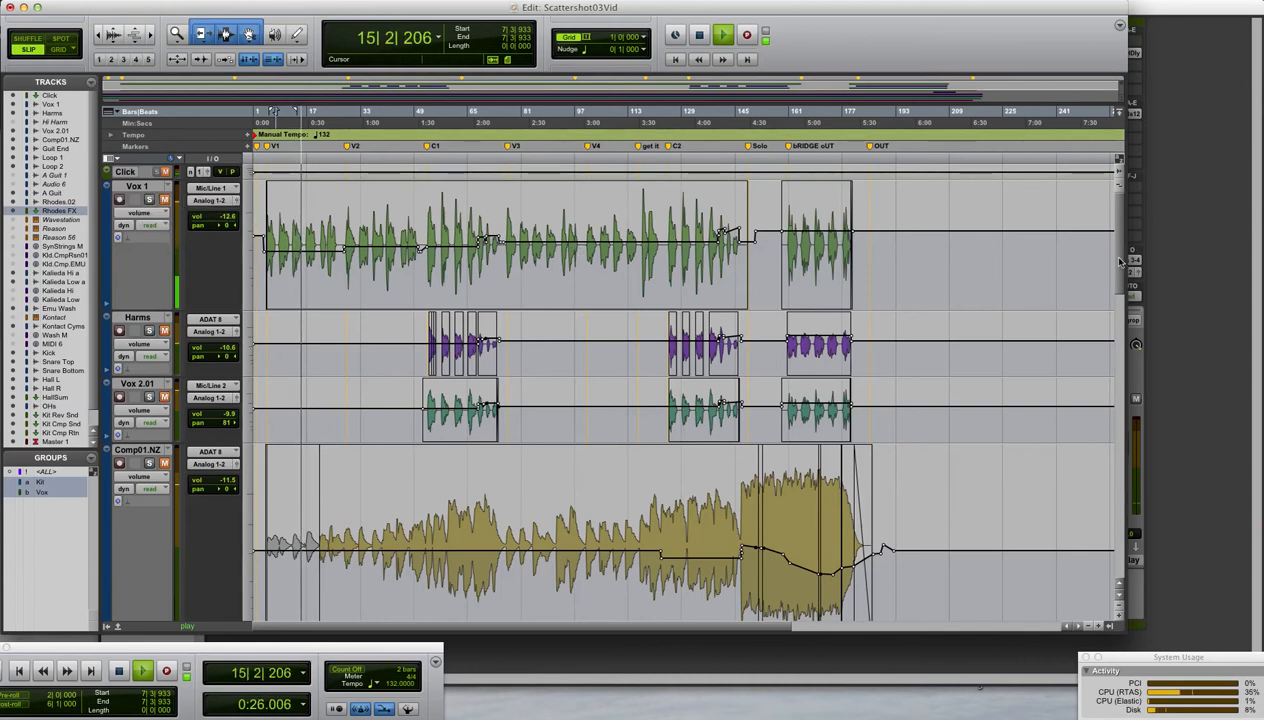
pyautogui.moveTo(1120, 261); pyautogui.dragTo(1120, 342)
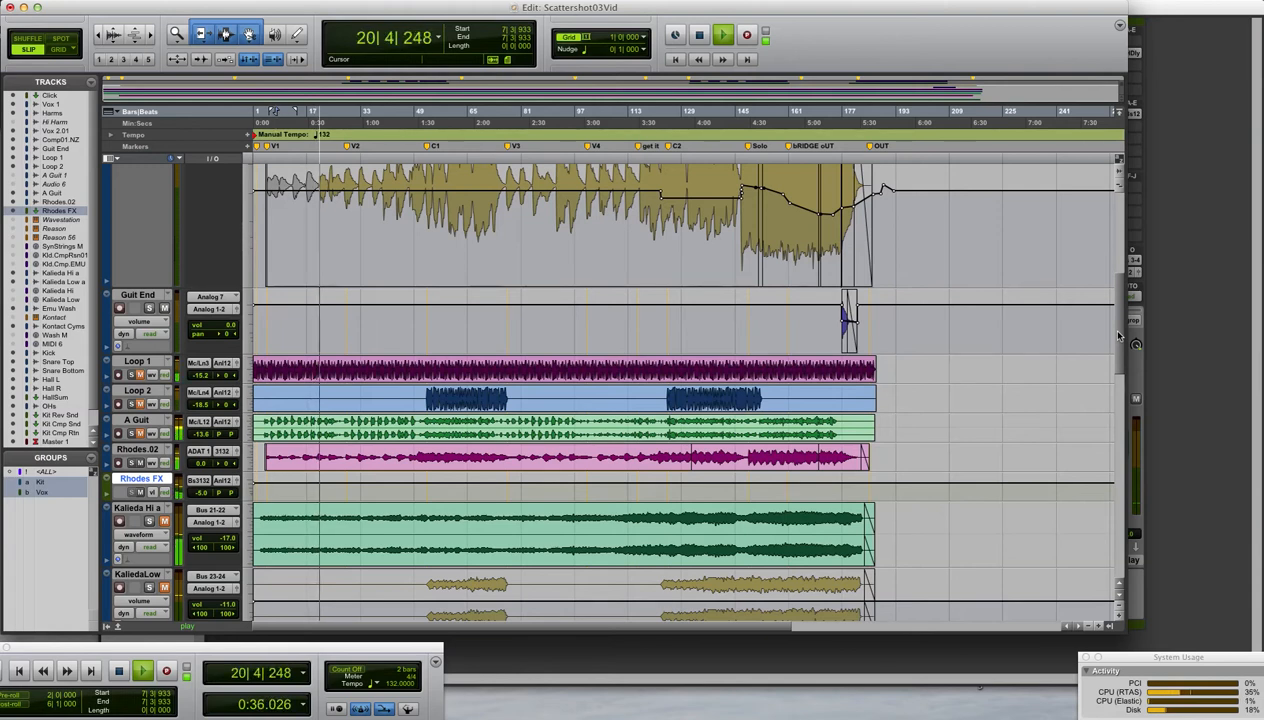
pyautogui.moveTo(1120, 331); pyautogui.dragTo(1119, 361)
pyautogui.click(138, 317)
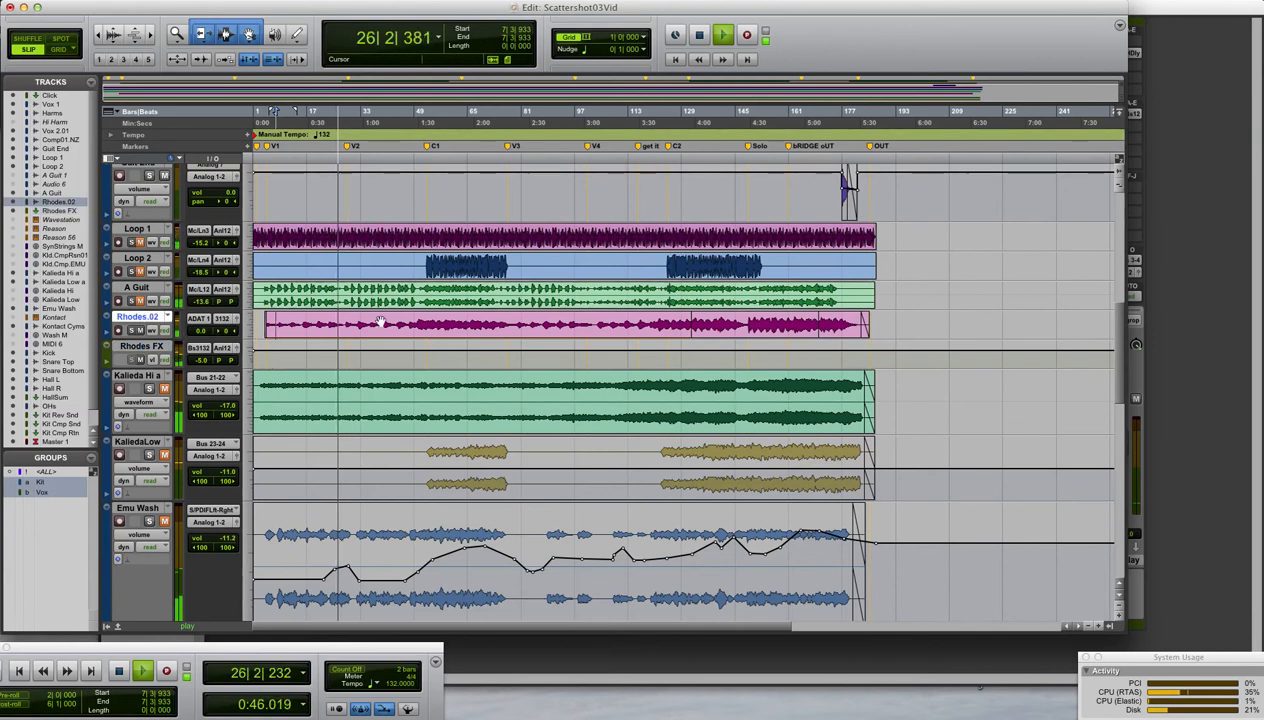
# Inspect the Chrome Trem plug-in on the Rhodes FX channel in the Mix window, close it and return to the Edit window
pyautogui.press('super+equal')
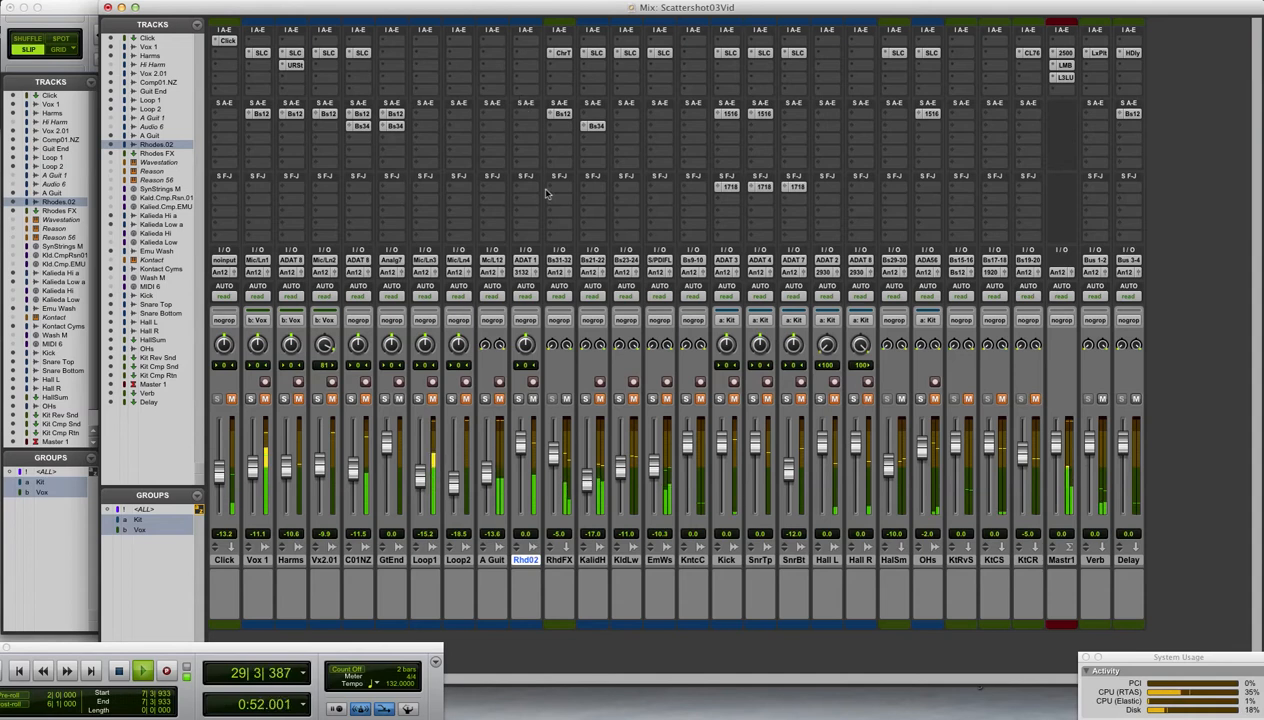
pyautogui.click(561, 52)
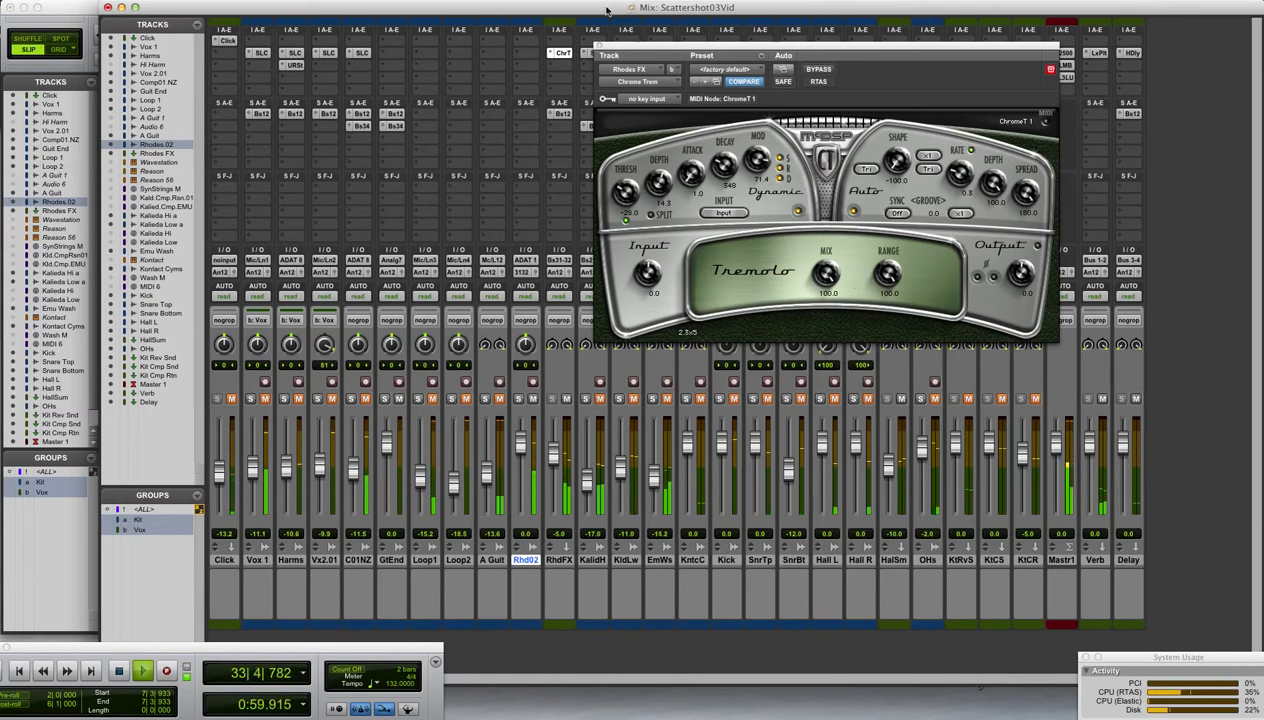
pyautogui.click(599, 46)
pyautogui.click(82, 7)
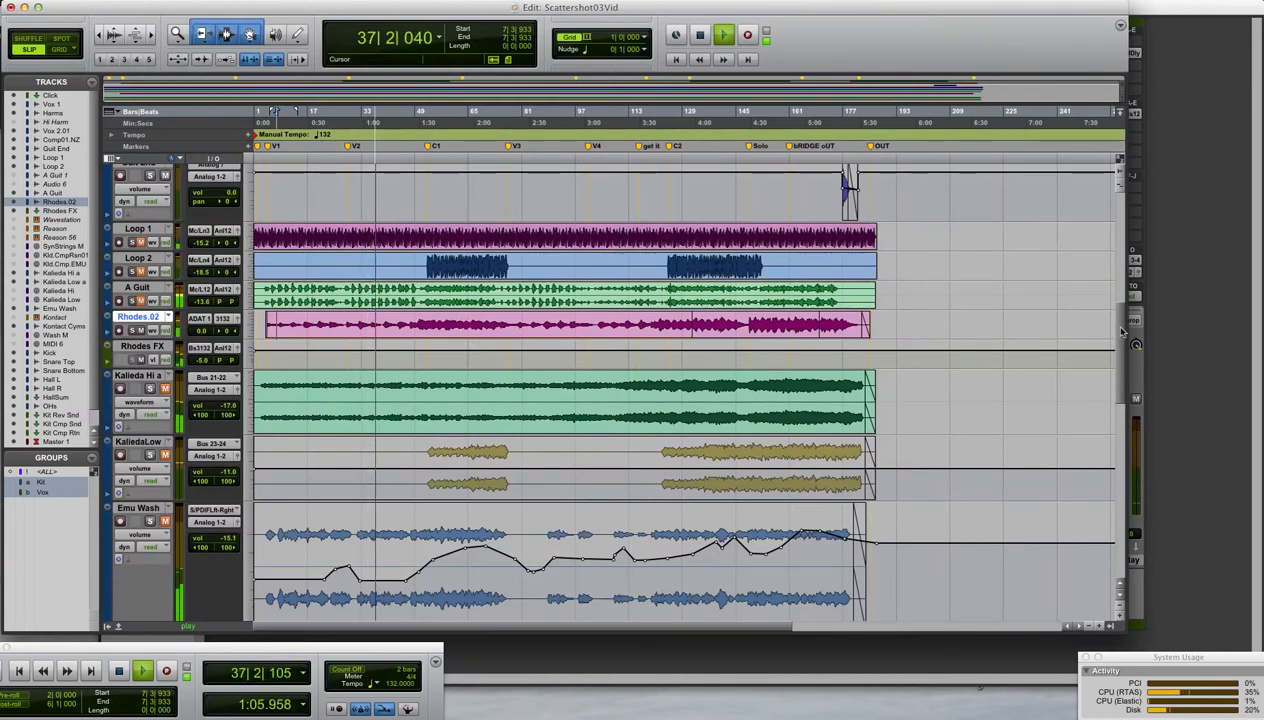
# Play the drum kit tracks from about bar 28, near the V2 marker
pyautogui.scroll(-3, 1119, 345)
pyautogui.moveTo(1119, 345); pyautogui.dragTo(1114, 441)
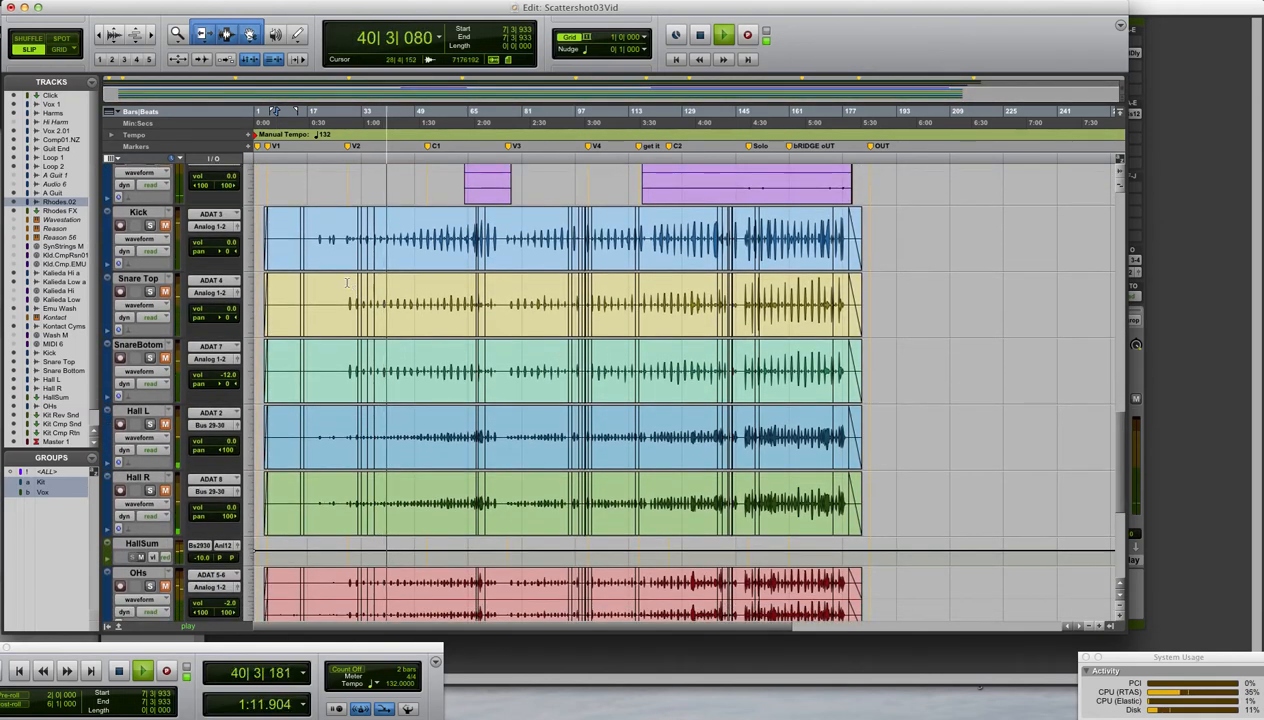
pyautogui.press('space')
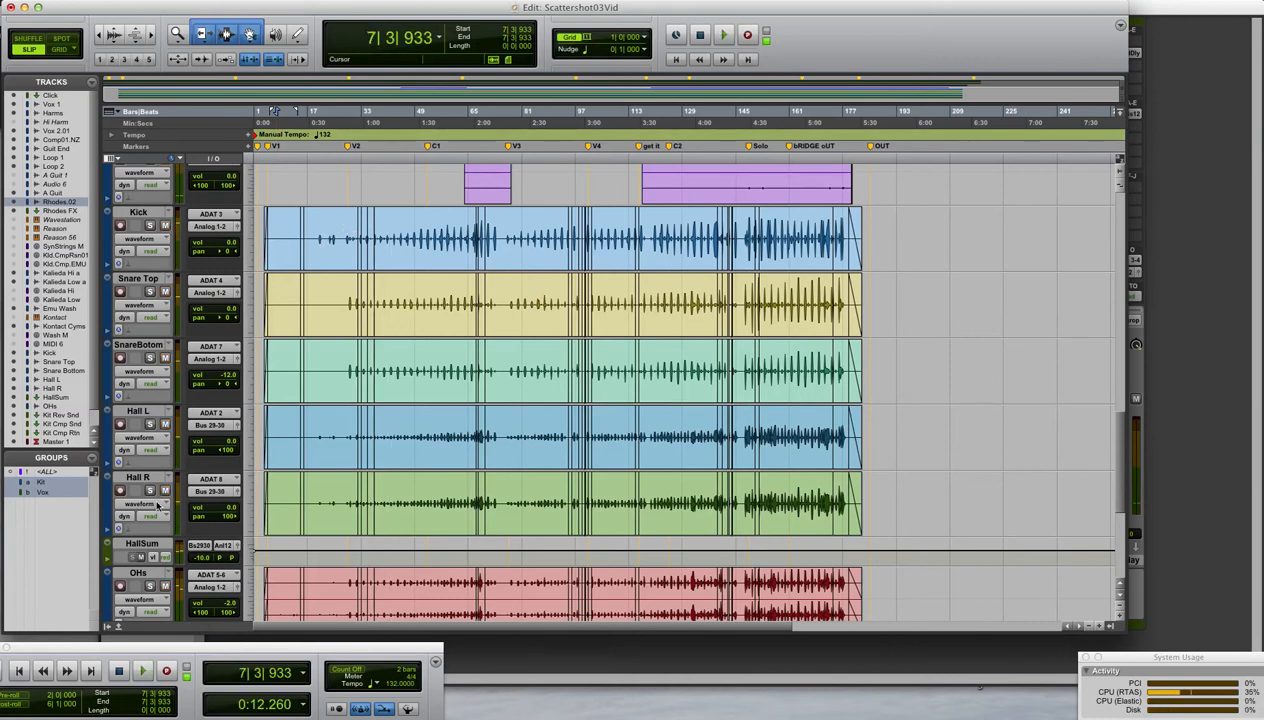
pyautogui.click(345, 222)
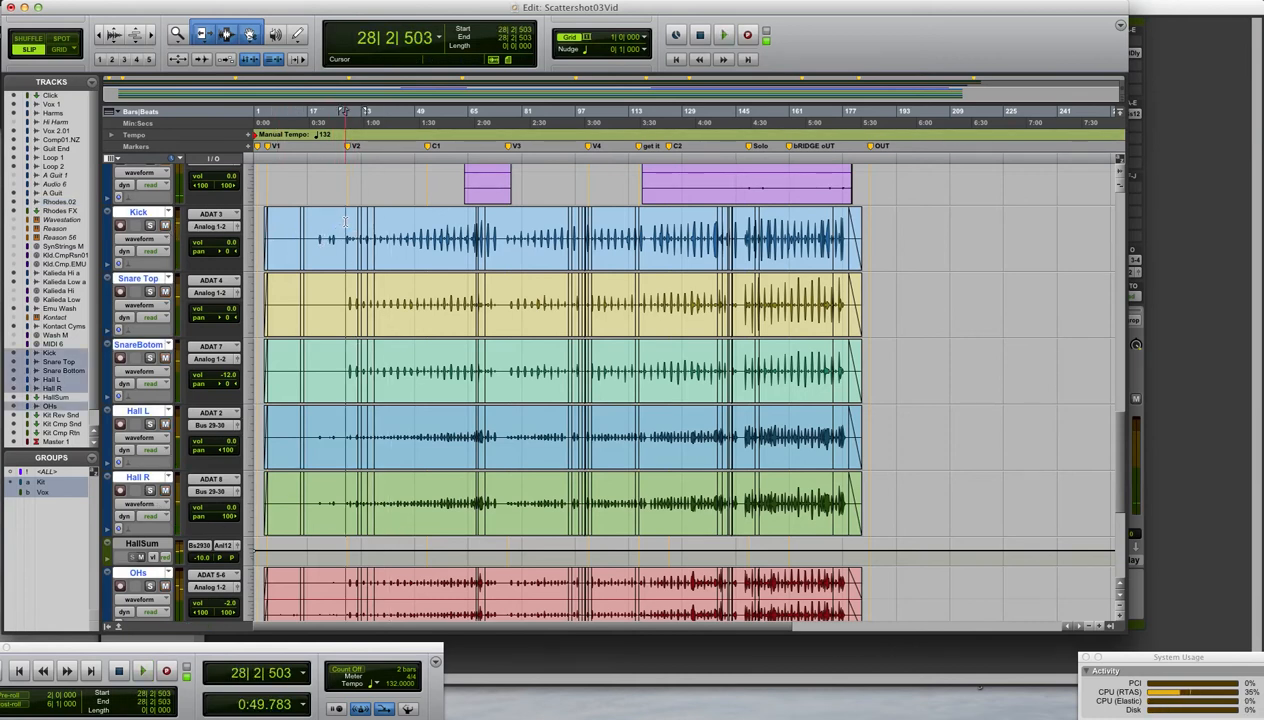
pyautogui.press('space')
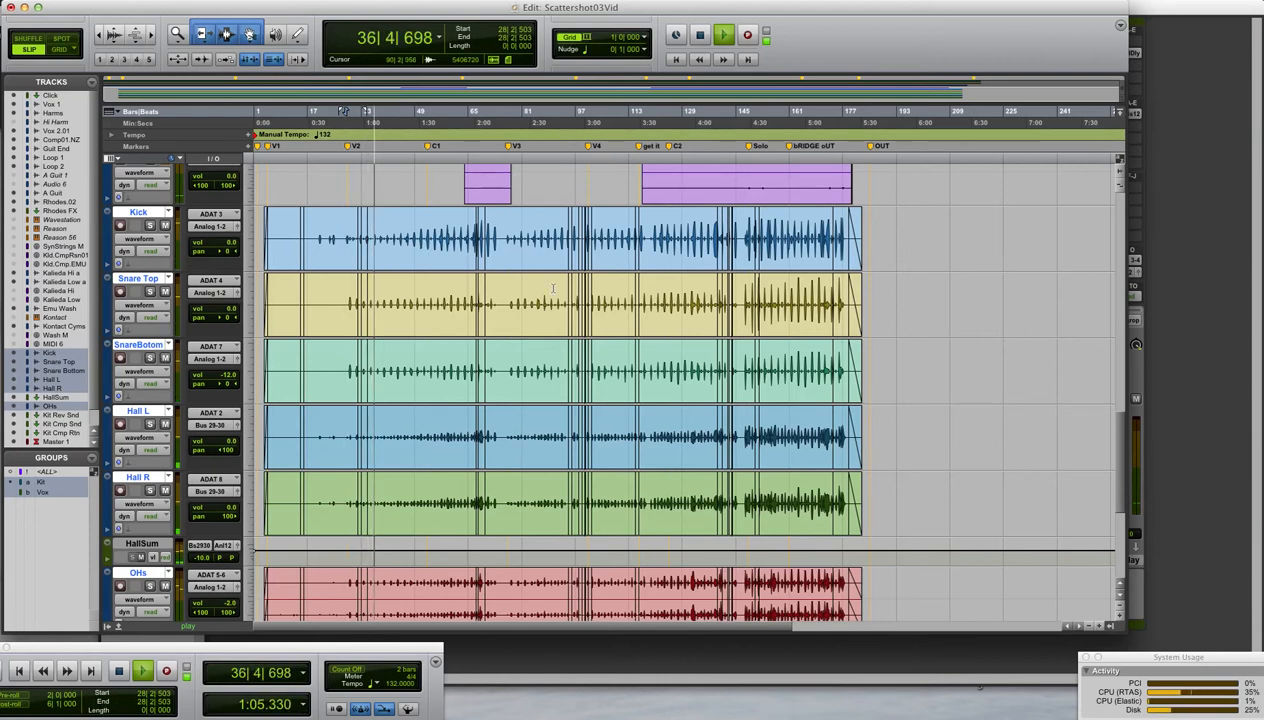
# Audition the Kit Cmp Snd track by unmuting it briefly and muting it again
pyautogui.moveTo(1120, 430); pyautogui.dragTo(1115, 488)
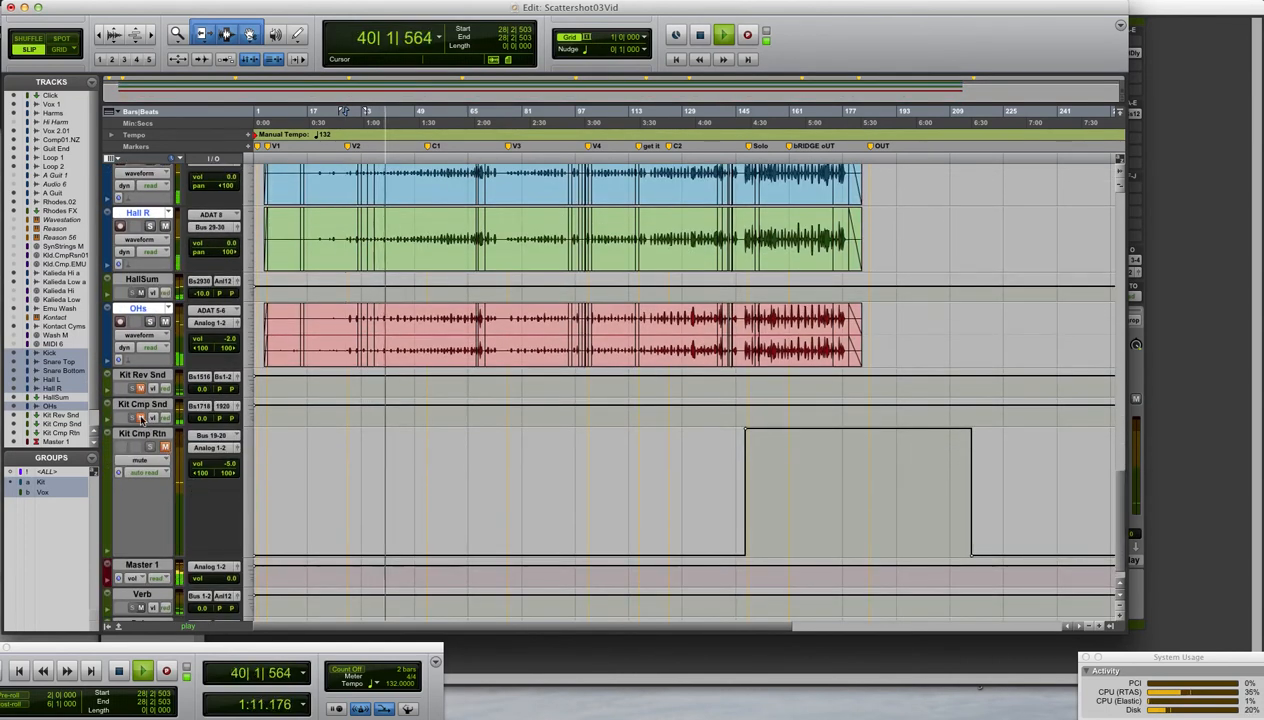
pyautogui.click(143, 417)
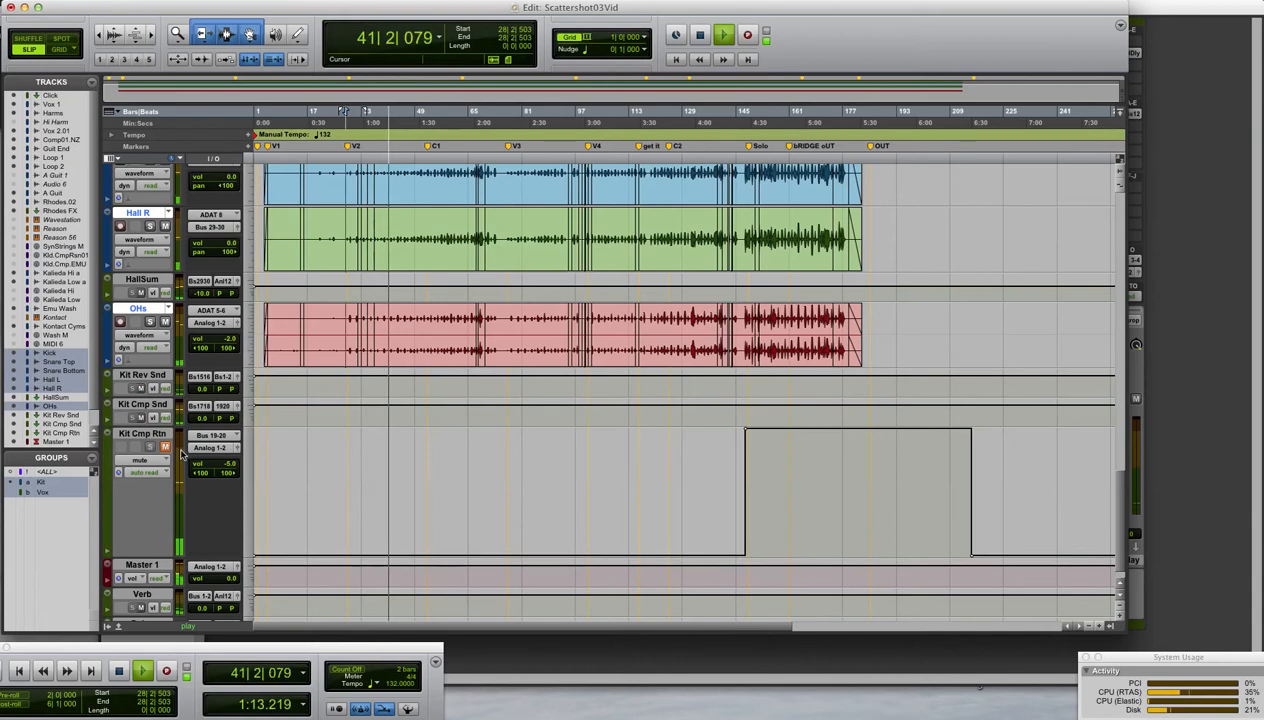
pyautogui.click(141, 417)
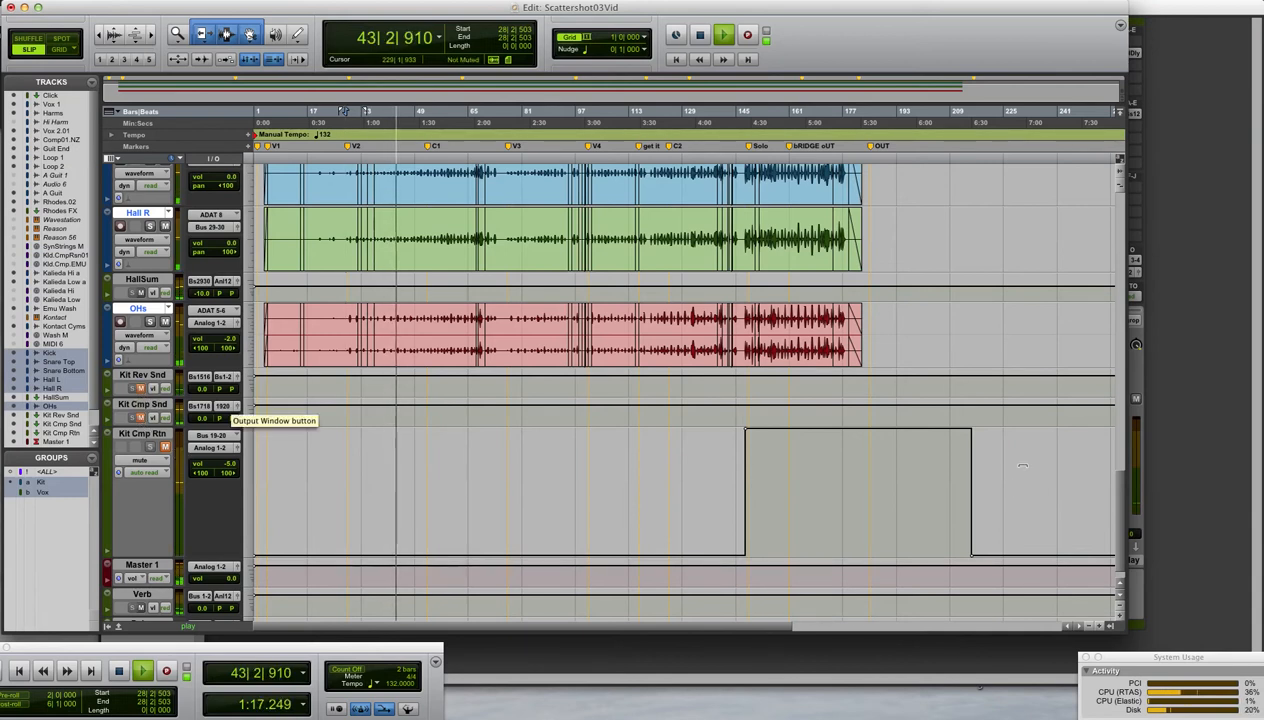
# Switch to the Mix window and compare the mix with the RhdFX channel muted and unmuted
pyautogui.press('super+equal')
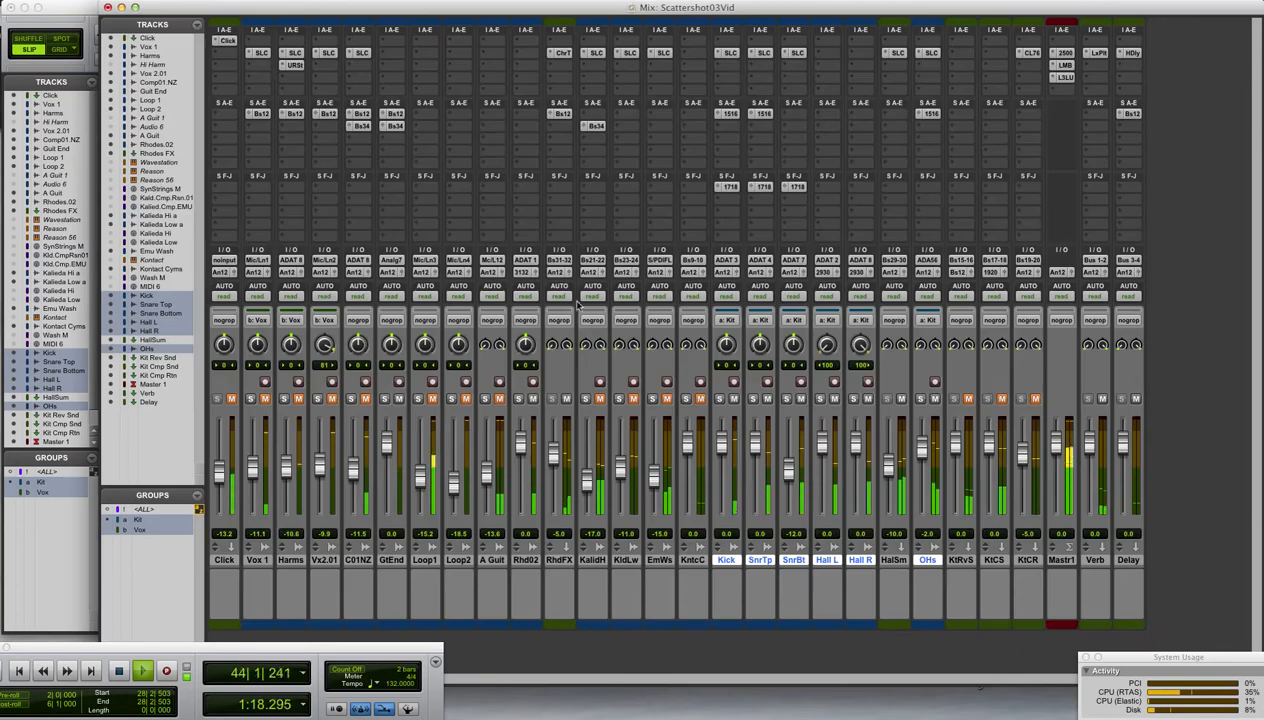
pyautogui.click(566, 398)
pyautogui.click(566, 399)
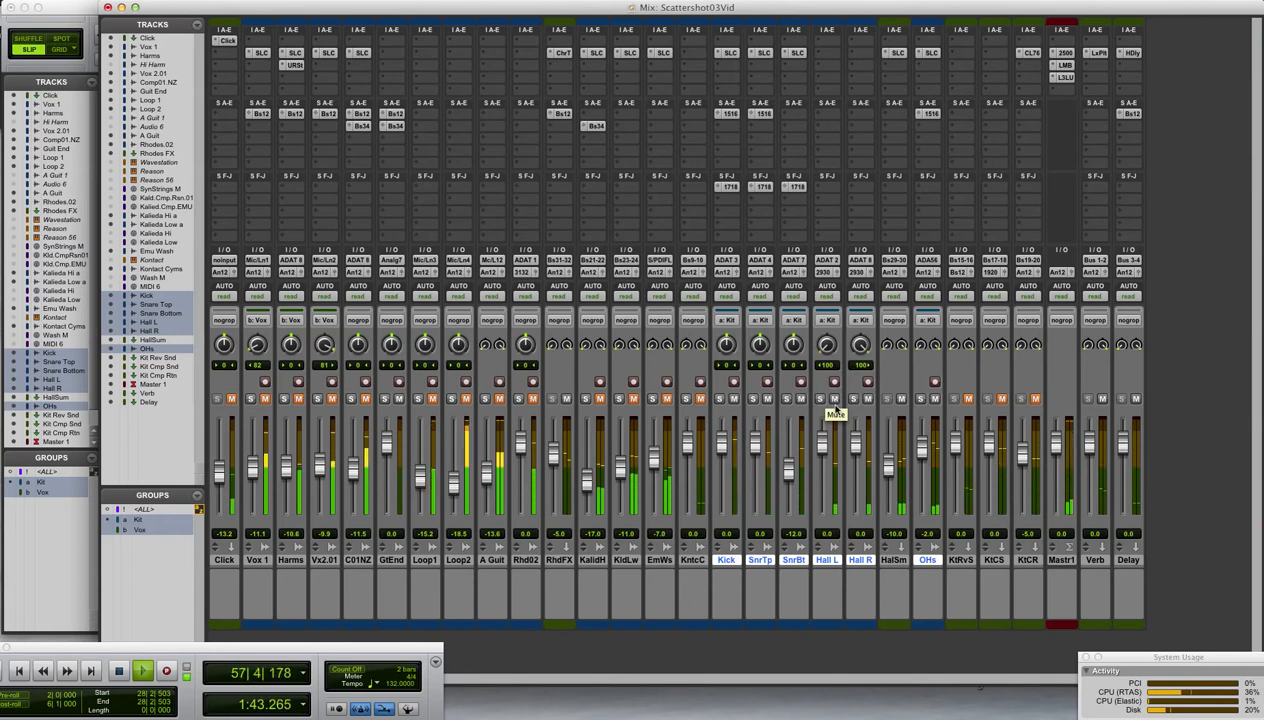
# Compare the mix with the Hall L and Hall R channels muted and unmuted
pyautogui.click(834, 399)
pyautogui.click(867, 399)
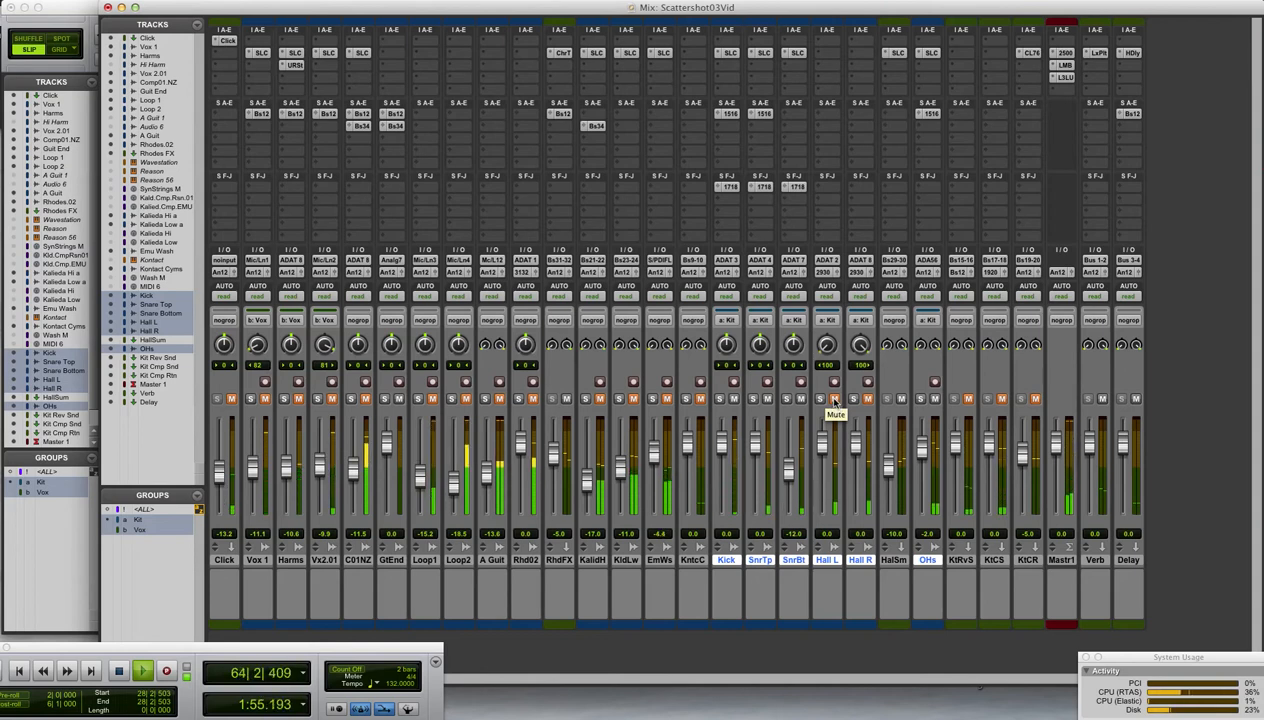
pyautogui.click(868, 399)
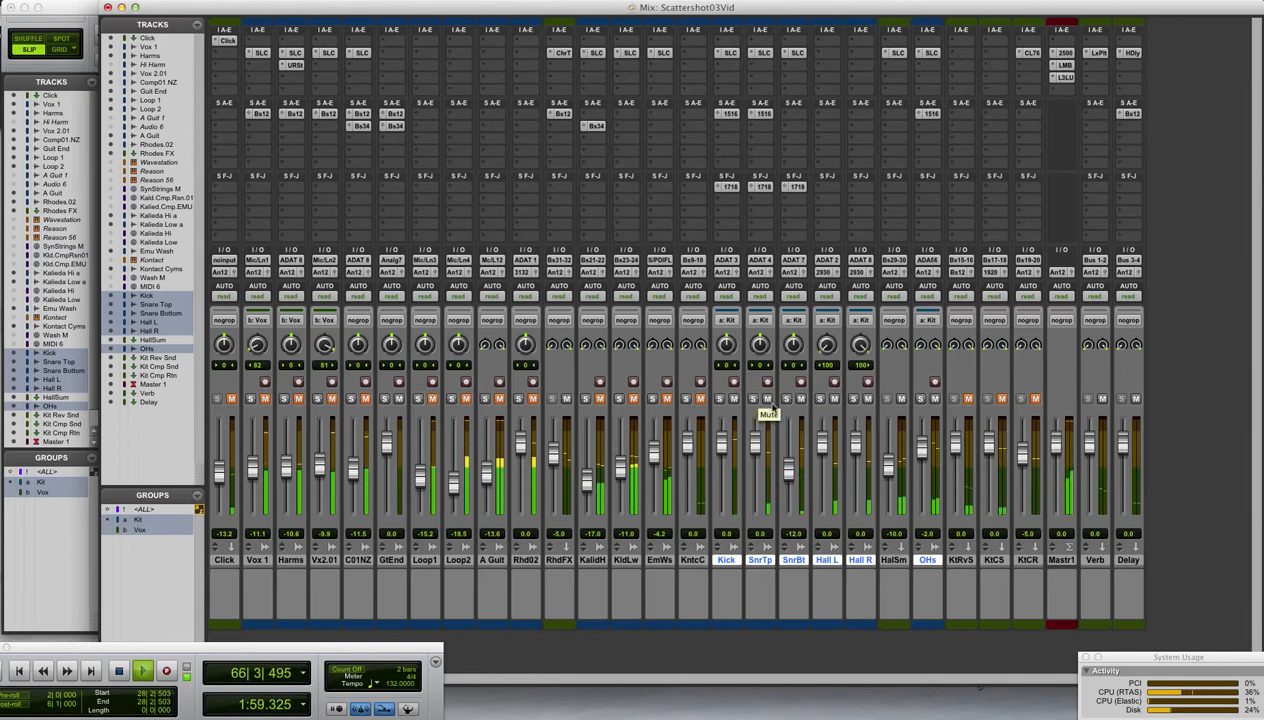
# Audition the Hall L and Hall R channels in solo, replaying from the verse 2 position, and clear both solos
pyautogui.click(820, 399)
pyautogui.click(853, 399)
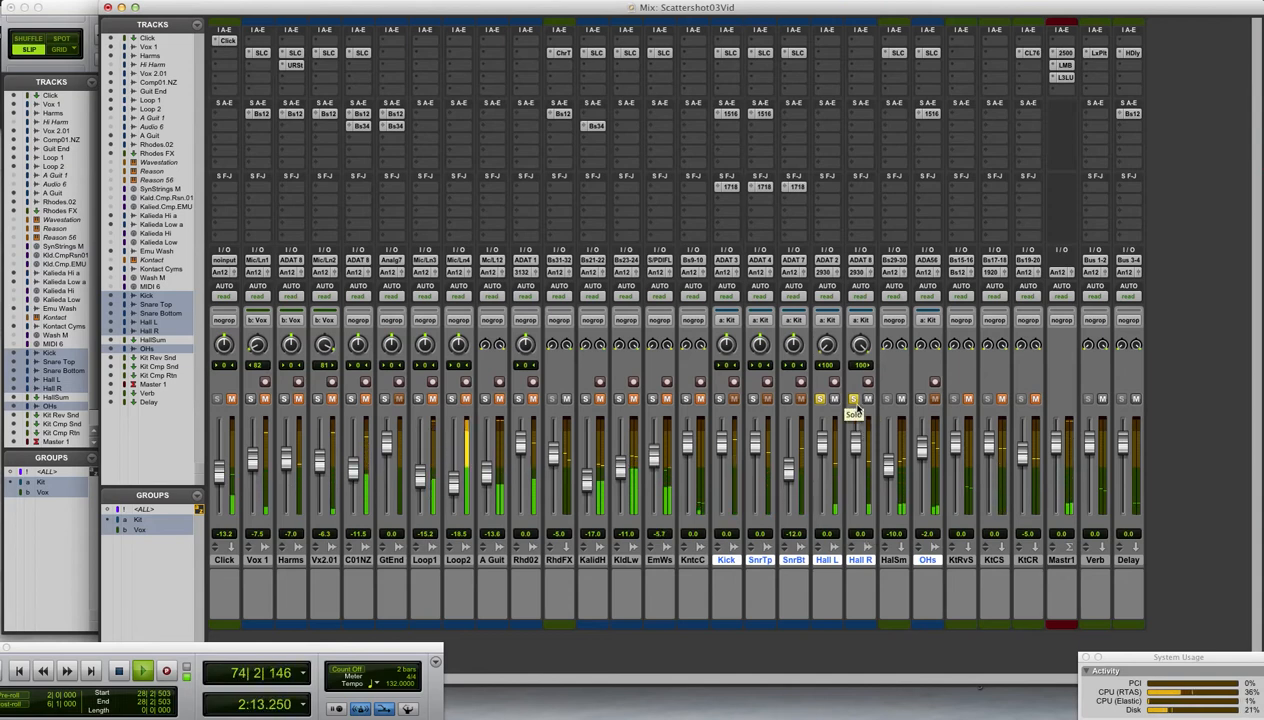
pyautogui.press('space')
pyautogui.press('space')
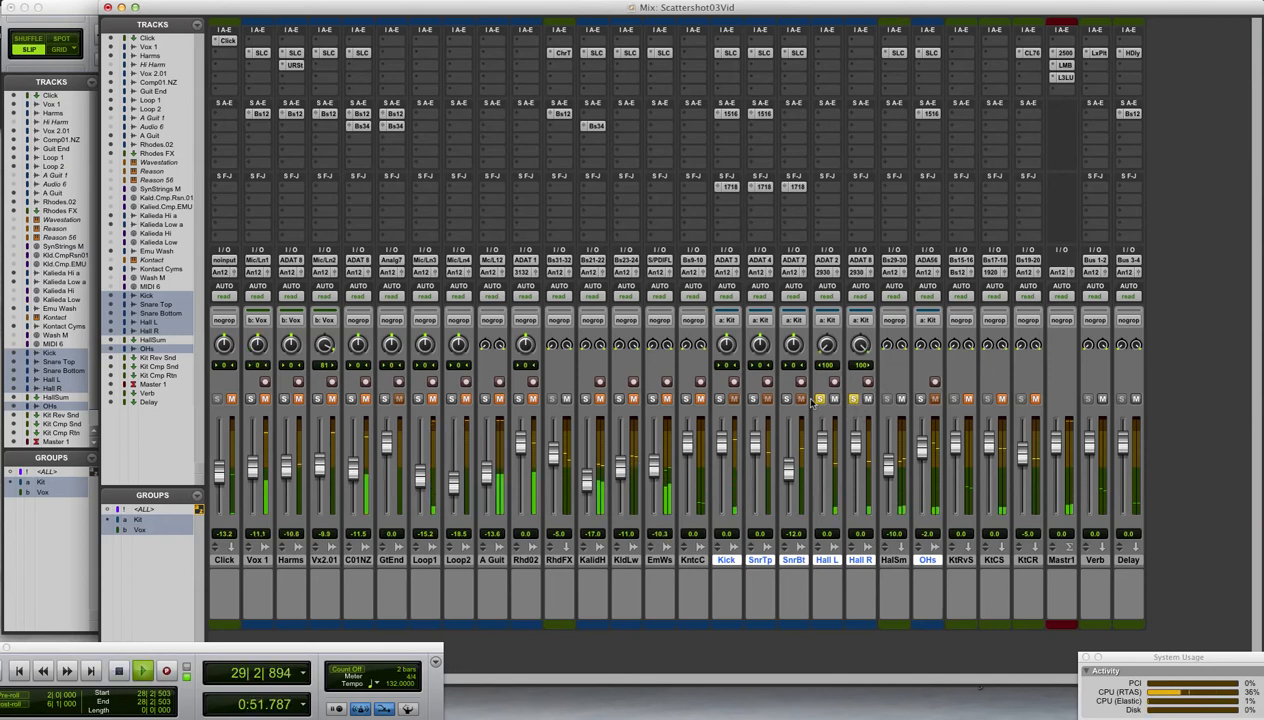
pyautogui.click(819, 399)
pyautogui.click(852, 399)
# Solo the Kick, SnrTp and SnrBt channels one after another
pyautogui.click(718, 399)
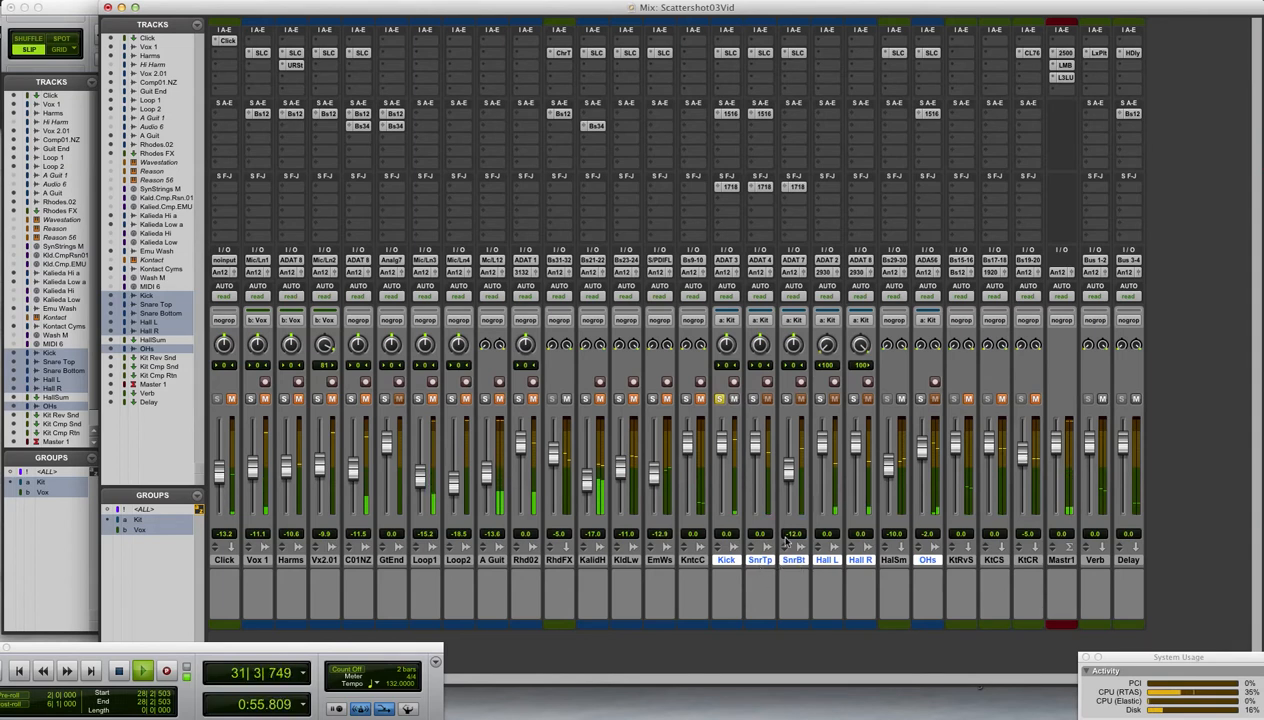
pyautogui.click(753, 399)
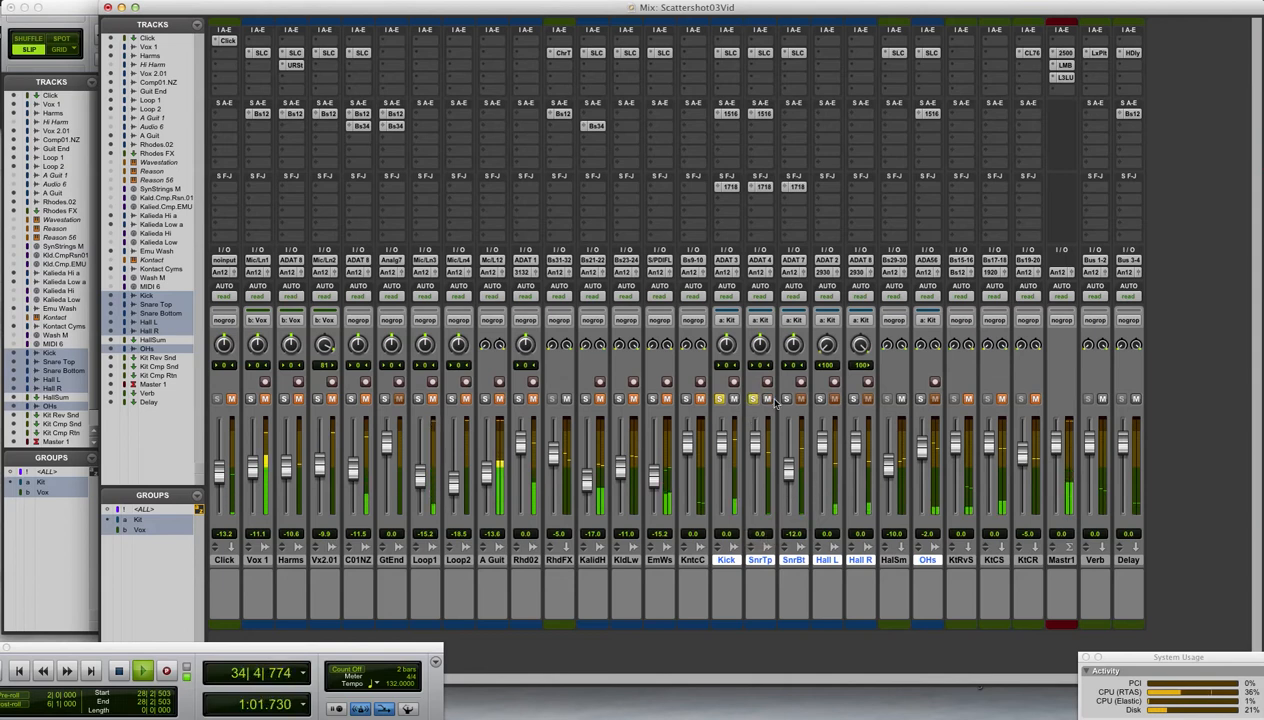
pyautogui.click(786, 399)
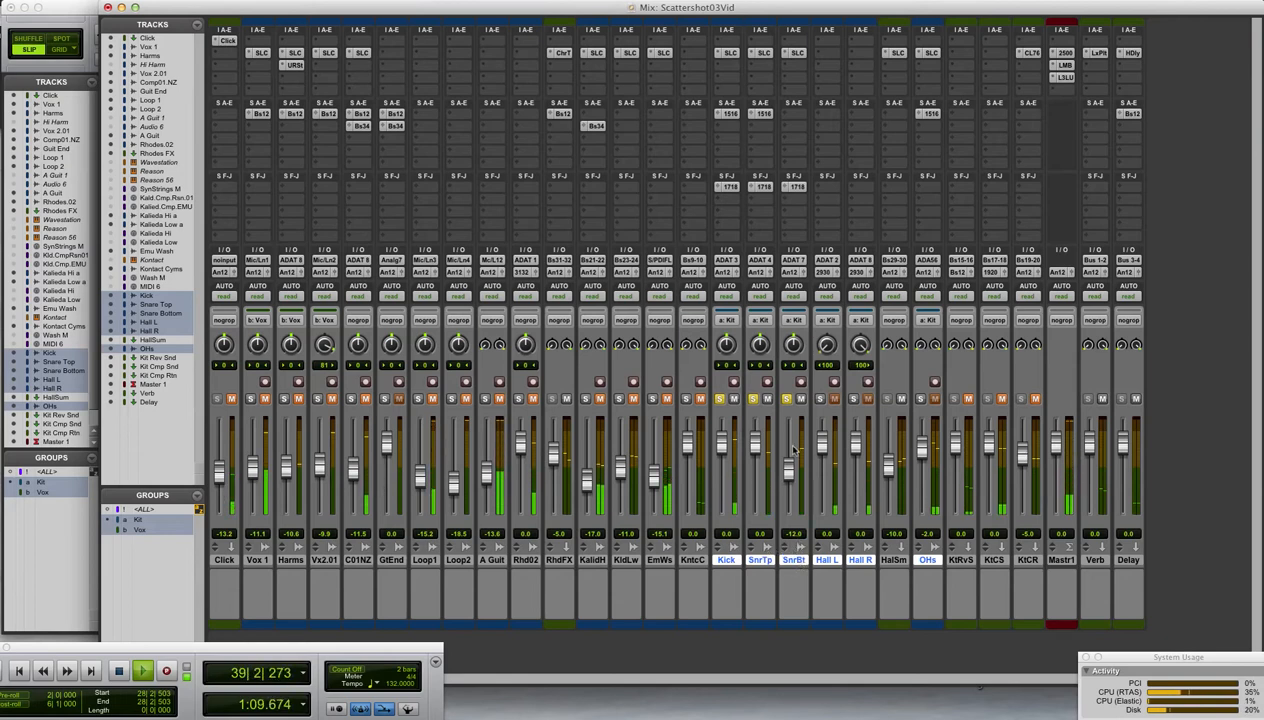
# Drop the Kick and SnrTp solos to hear SnrBt alone, and solo both channels again
pyautogui.click(718, 398)
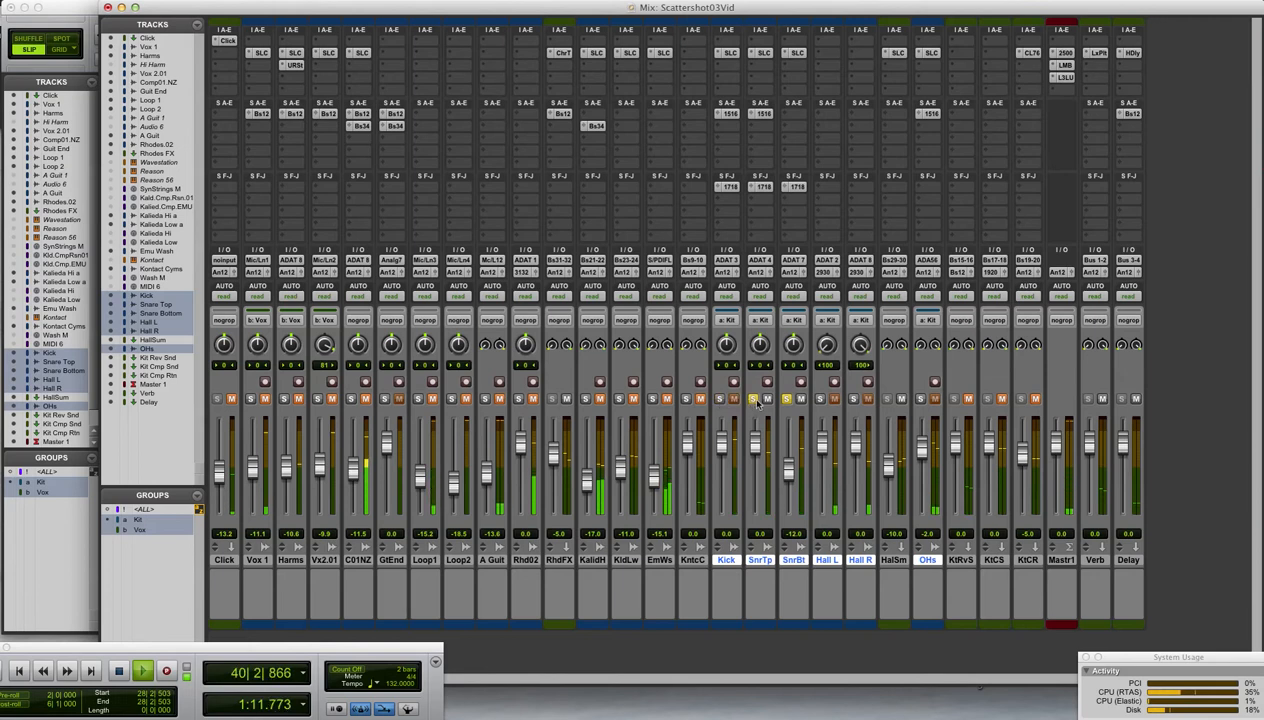
pyautogui.click(753, 398)
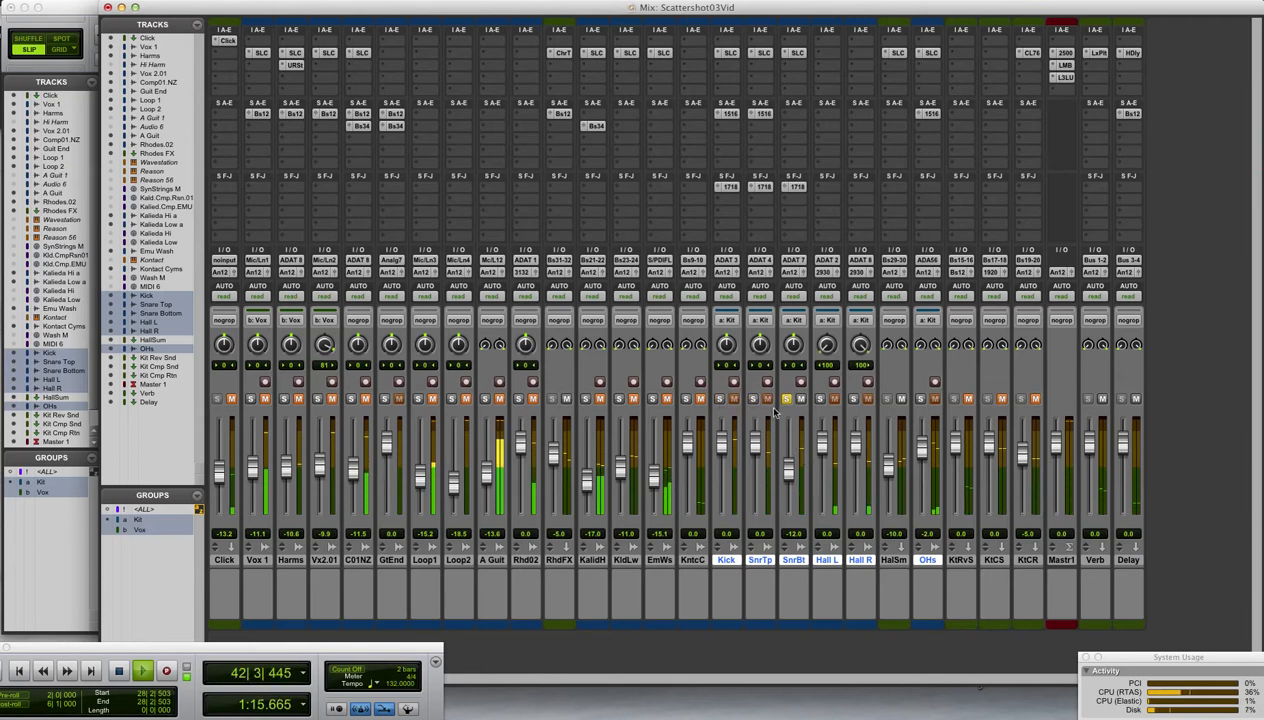
pyautogui.click(718, 398)
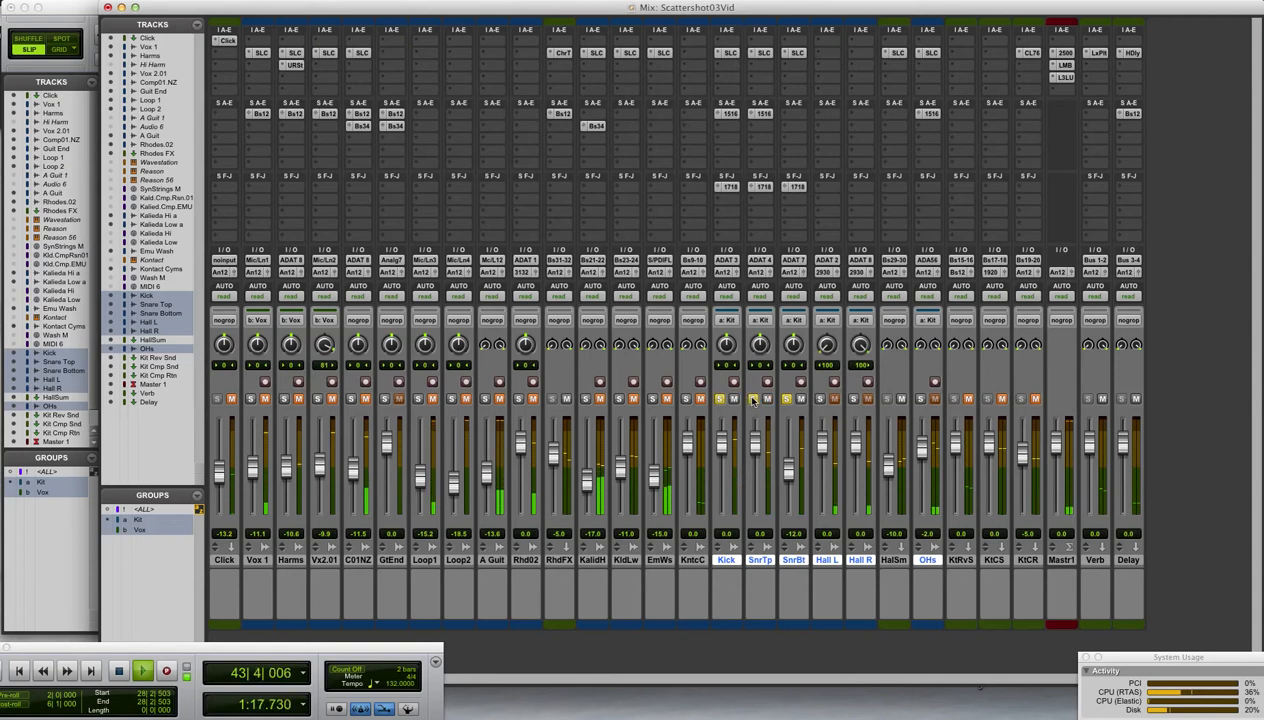
pyautogui.click(752, 398)
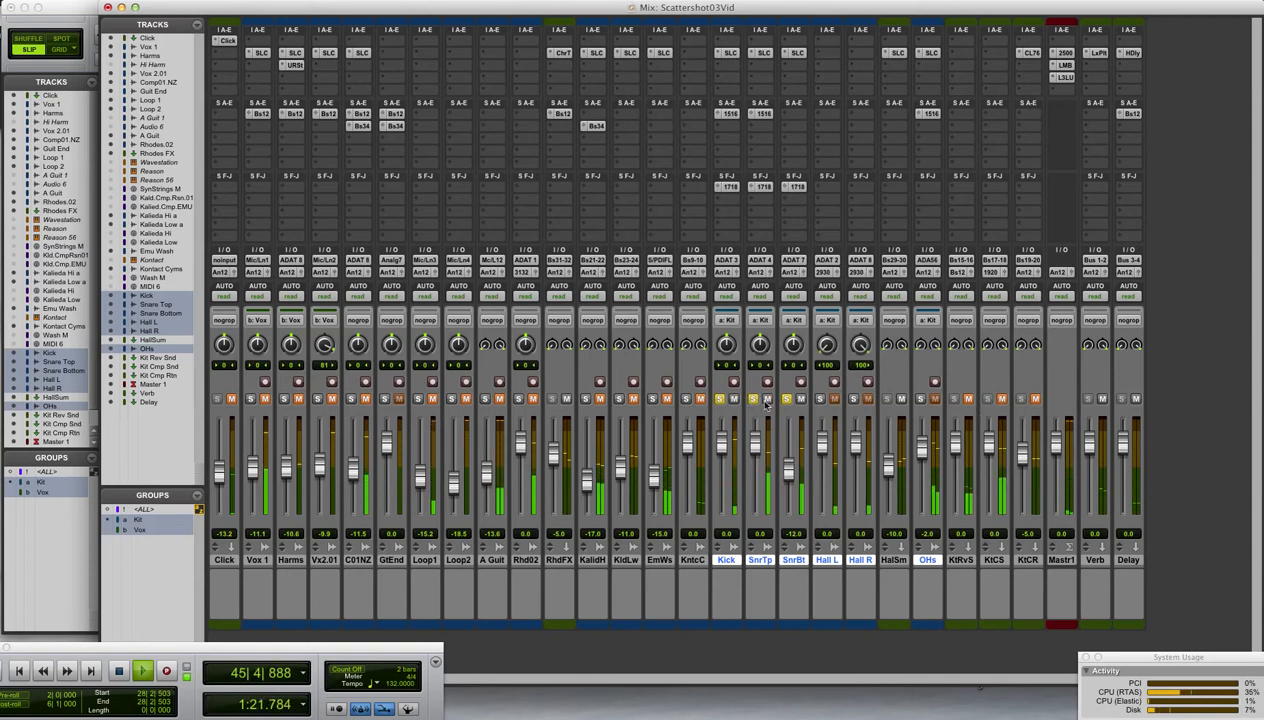
# Stop playback, clear the drum channel solos and inspect the CLA-76 compressor on the Kit Cmp Rtn channel
pyautogui.press('space')
pyautogui.keyDown('alt'); pyautogui.click(719, 398); pyautogui.keyUp('alt')
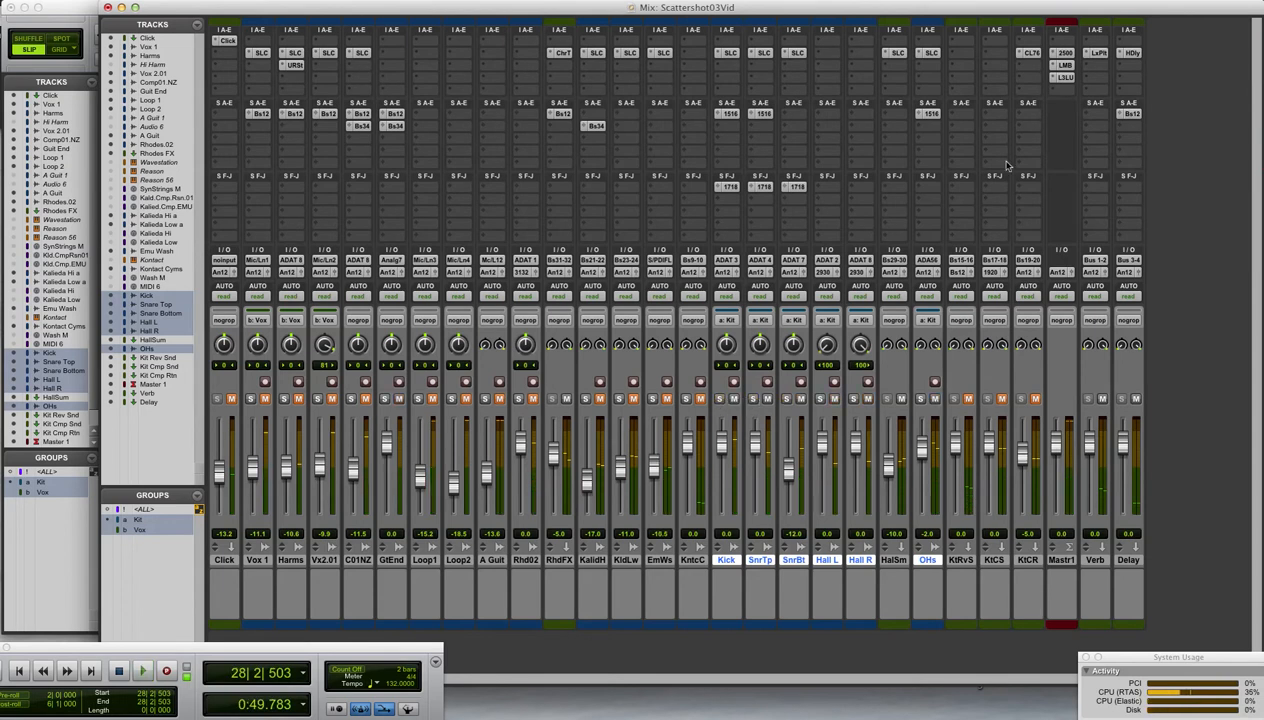
pyautogui.click(1032, 53)
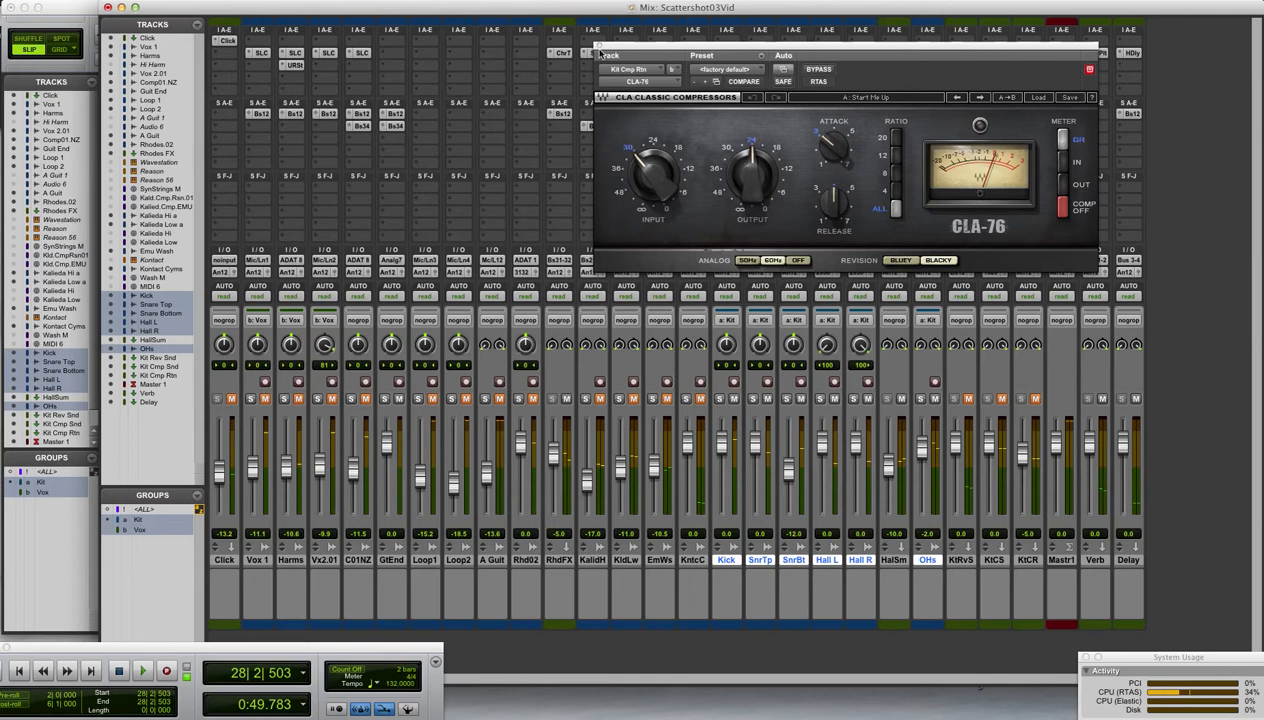
pyautogui.click(599, 48)
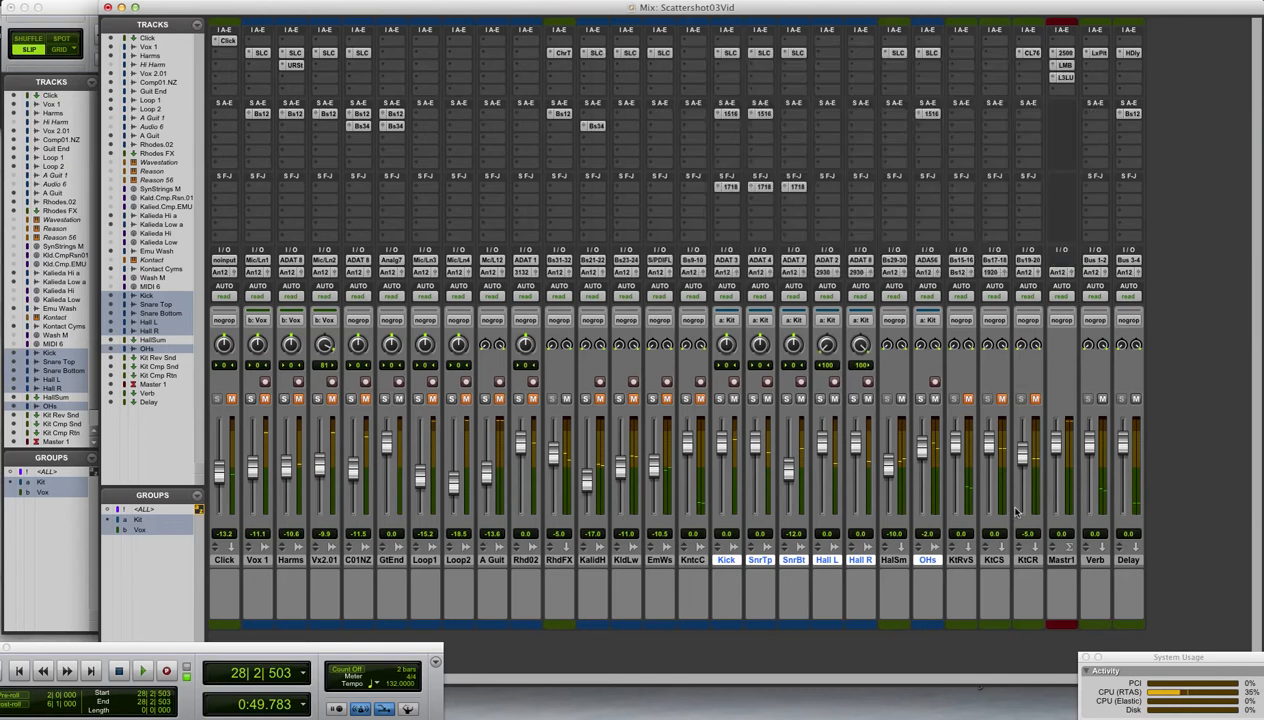
# Show the Kit Cmp Rtn track's mute automation in the Edit window
pyautogui.press('super+equal')
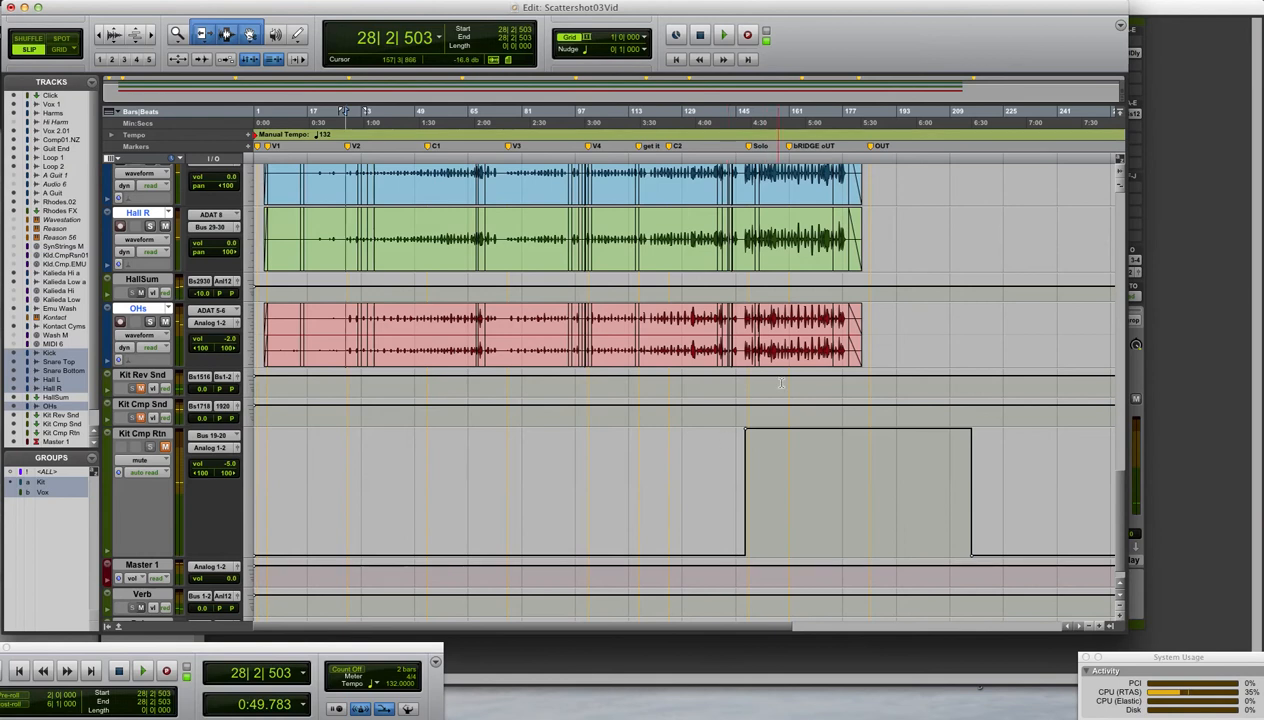
pyautogui.moveTo(1121, 479); pyautogui.dragTo(1098, 468)
pyautogui.scroll(-10, 1096, 480)
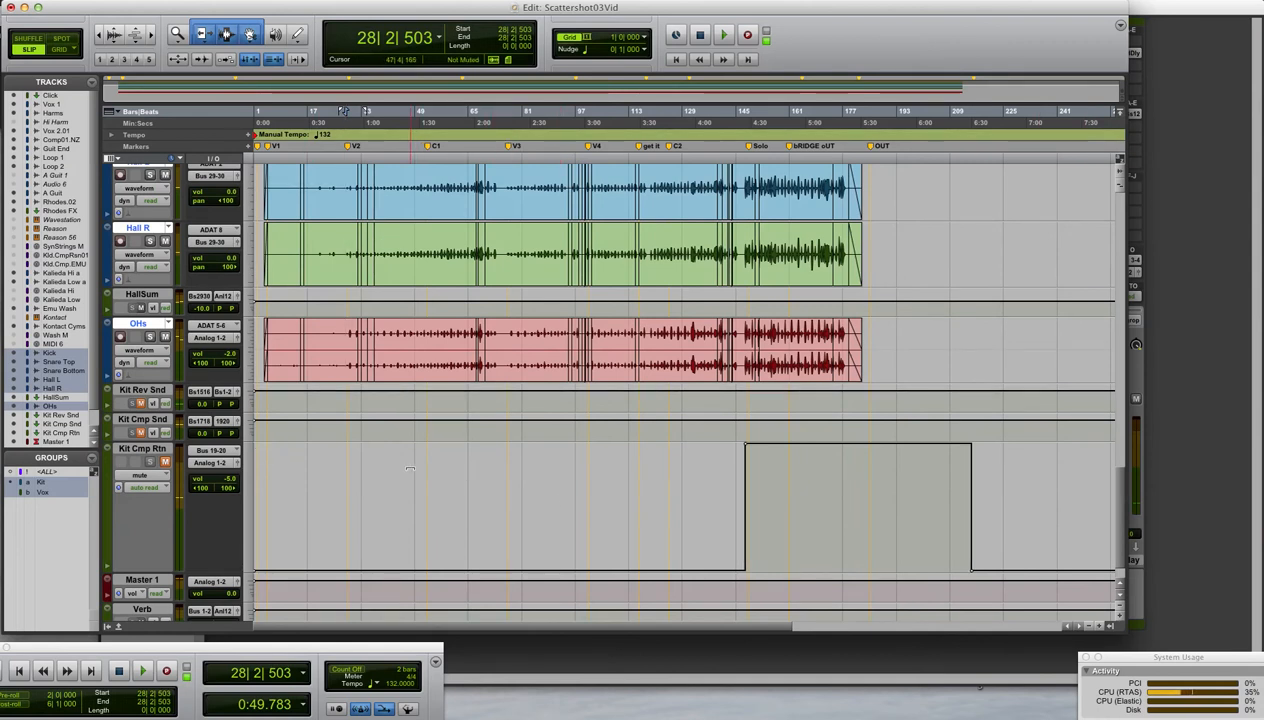
# Play the song from bar 52, just before the C1 marker, to hear the drum tracks, and stop playback
pyautogui.click(428, 490)
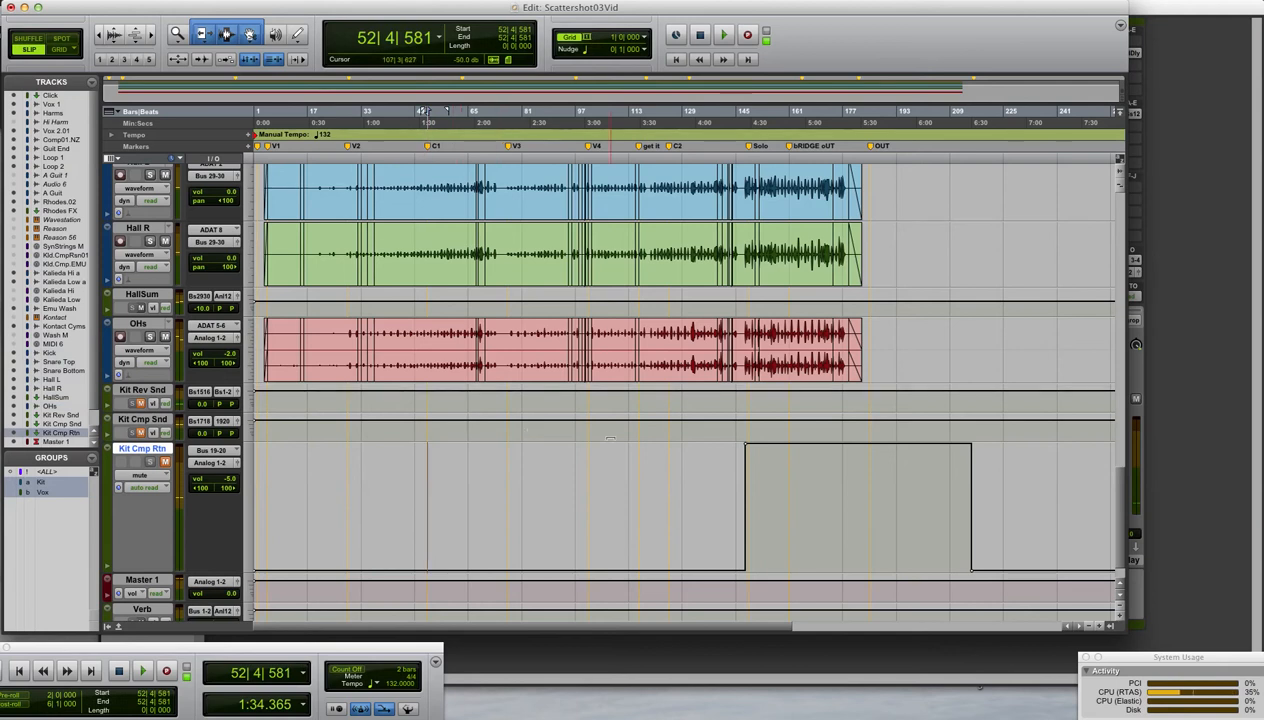
pyautogui.press('space')
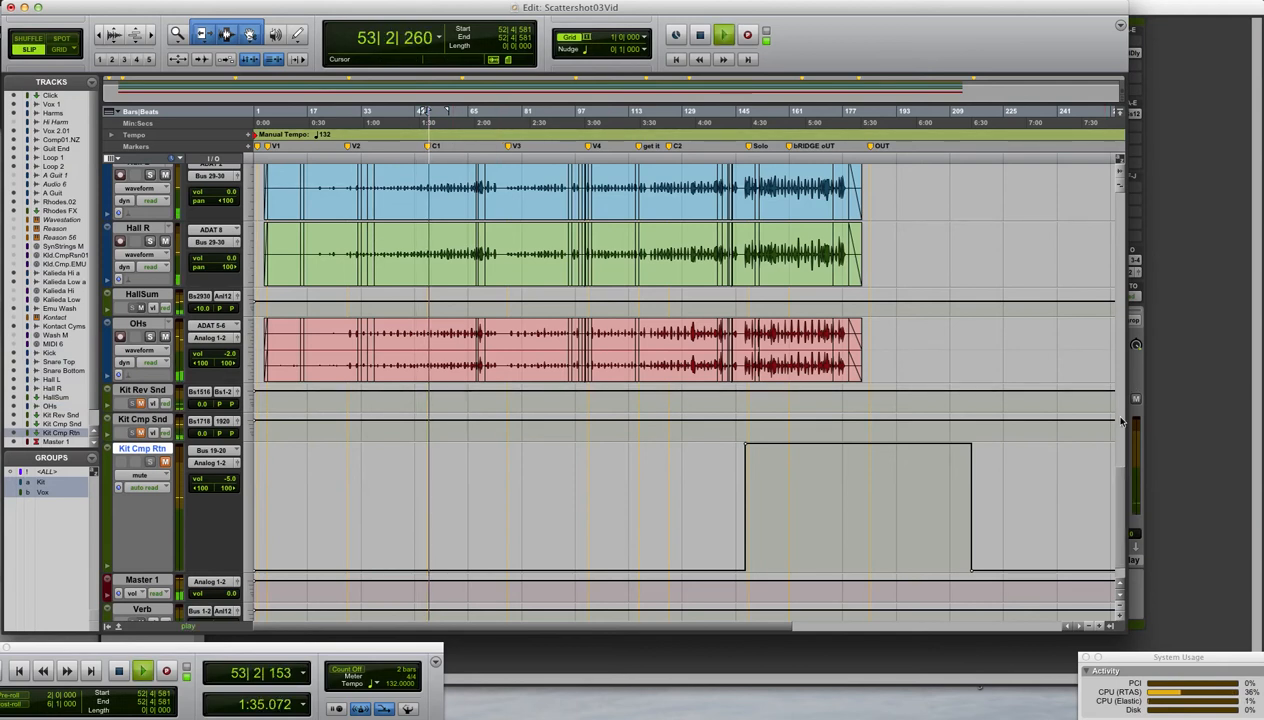
pyautogui.moveTo(1121, 488); pyautogui.dragTo(1121, 421)
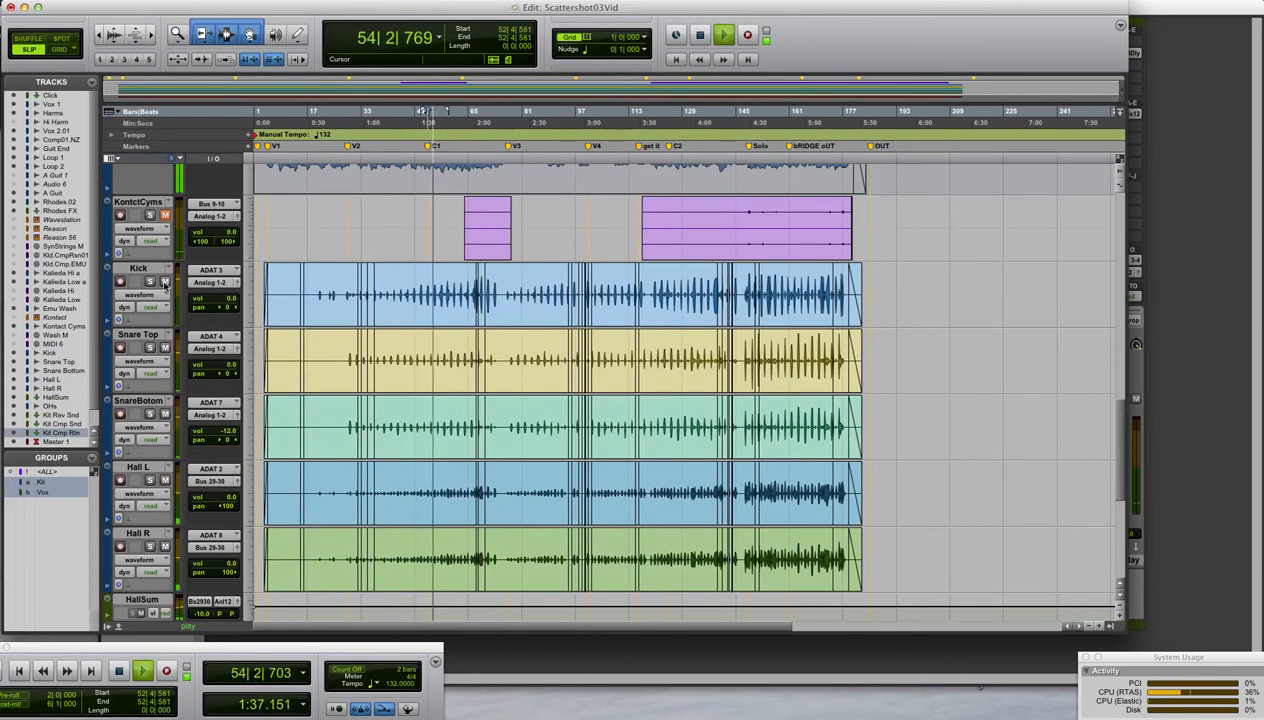
pyautogui.press('space')
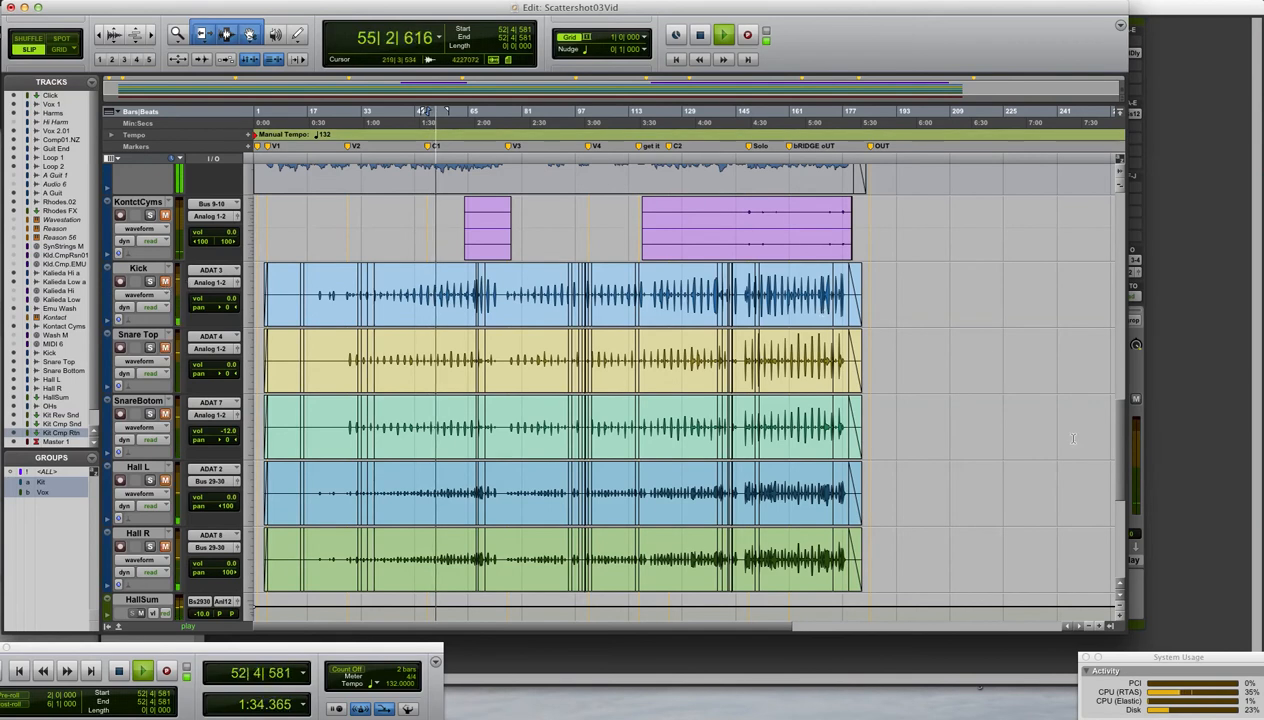
pyautogui.press('space')
# Play the same chorus 1 passage to audition the Kalieda Hi and KaliedaLow tracks, and stop playback
pyautogui.moveTo(1120, 445); pyautogui.dragTo(1122, 293)
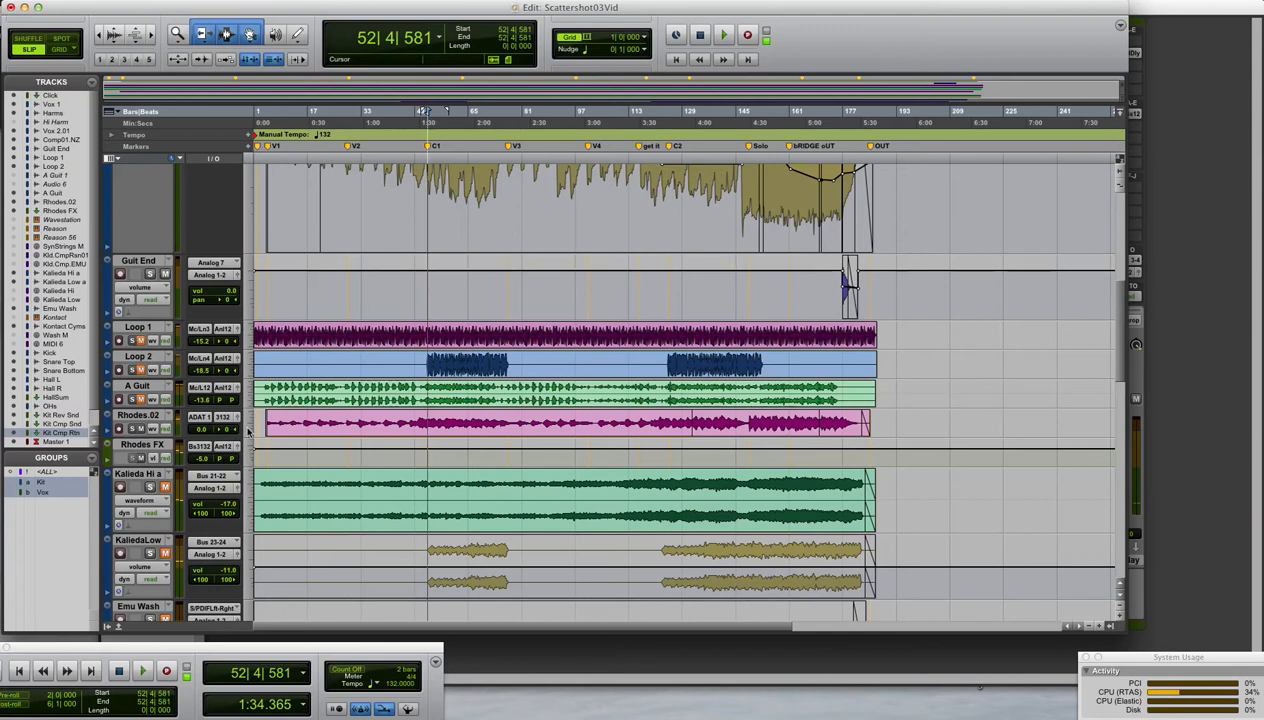
pyautogui.press('space')
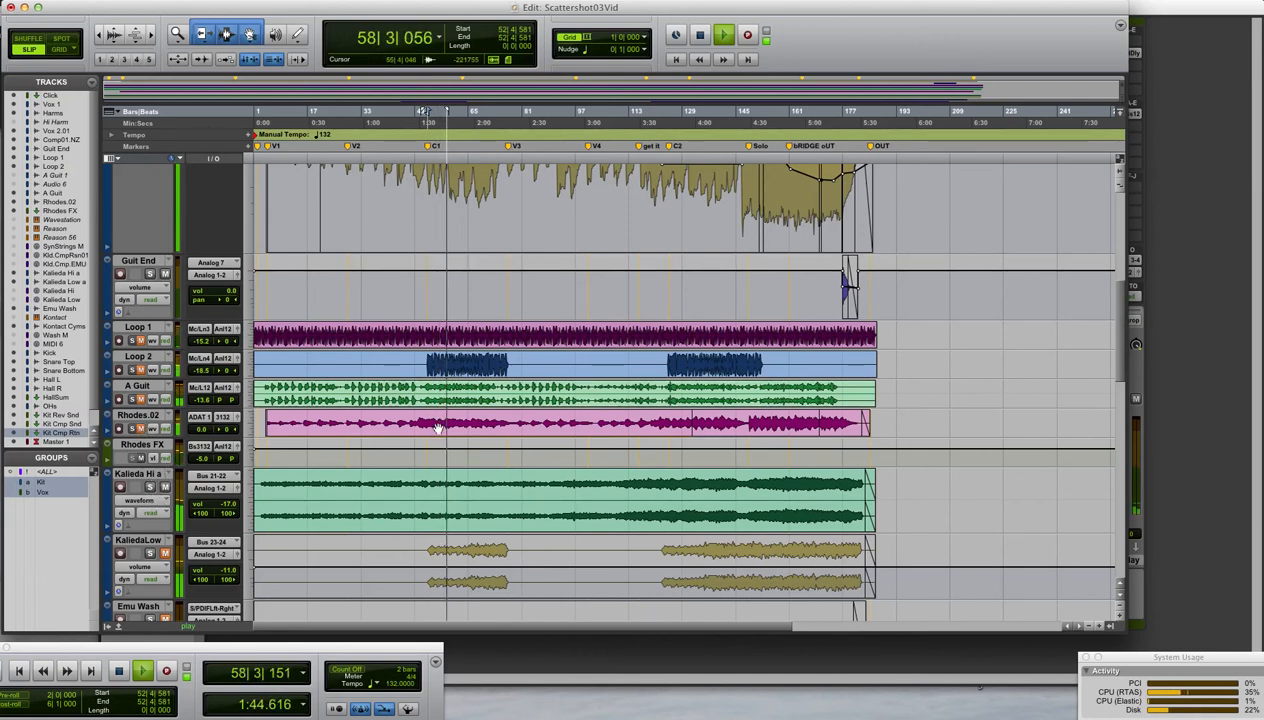
pyautogui.press('space')
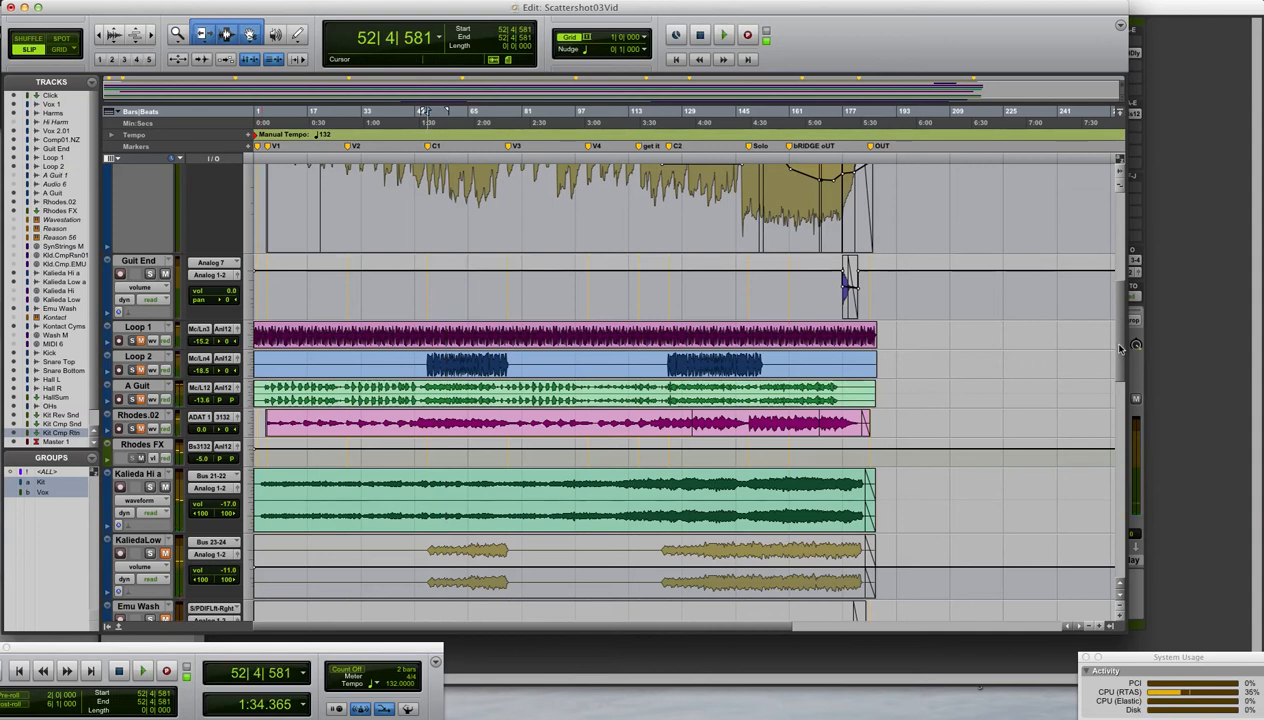
# Audition the Kalieda Hi track in solo from bar 22, and switch the solo to Emu Wash
pyautogui.scroll(-5, 1121, 347)
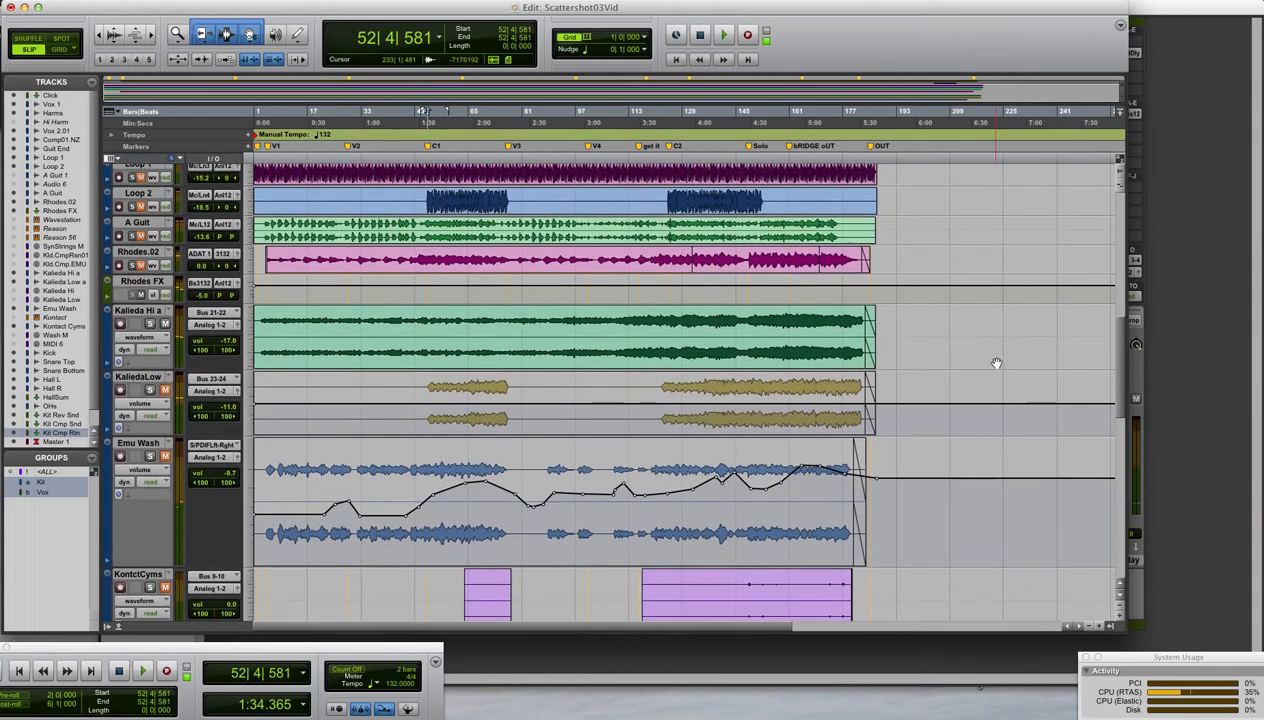
pyautogui.click(329, 322)
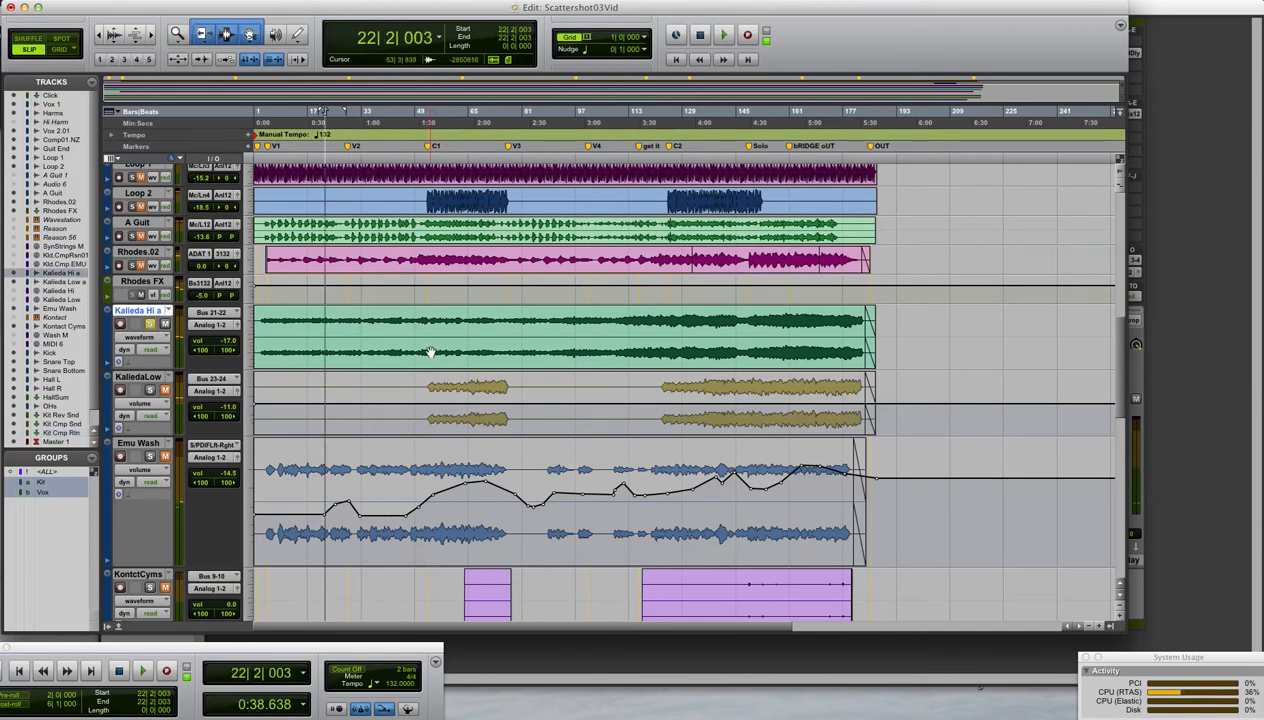
pyautogui.press('space')
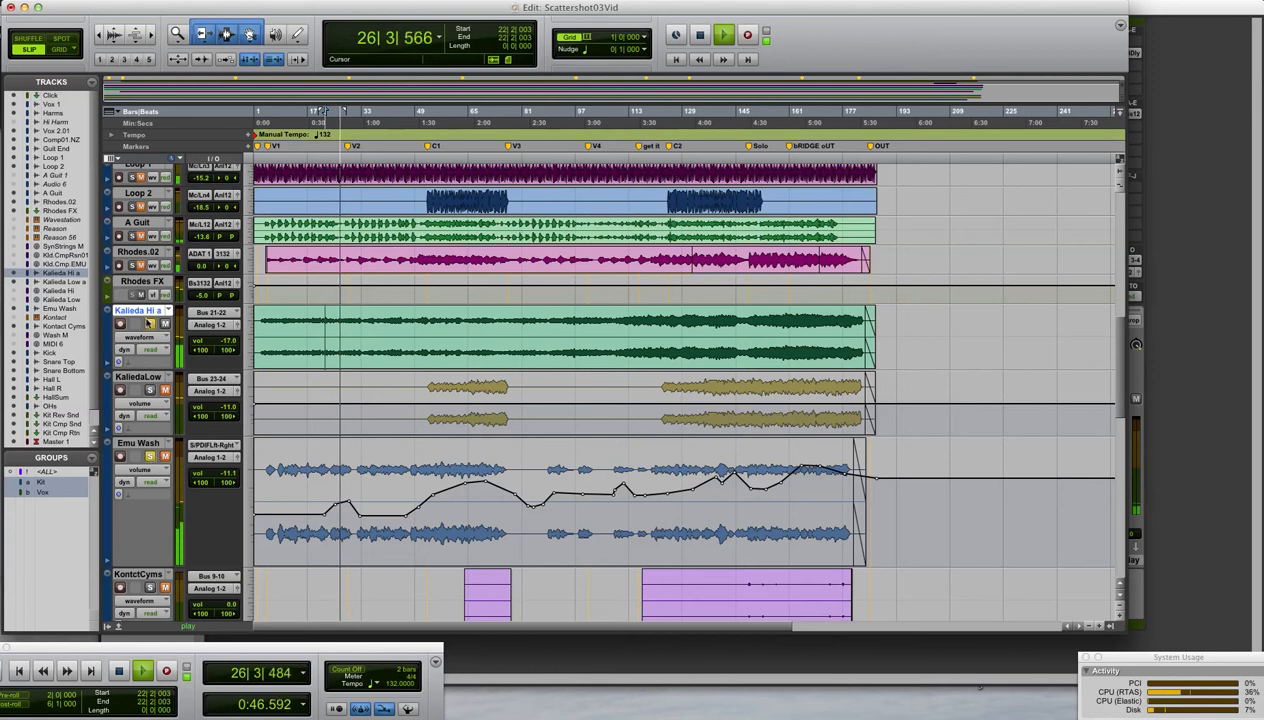
pyautogui.click(164, 457)
pyautogui.press('space')
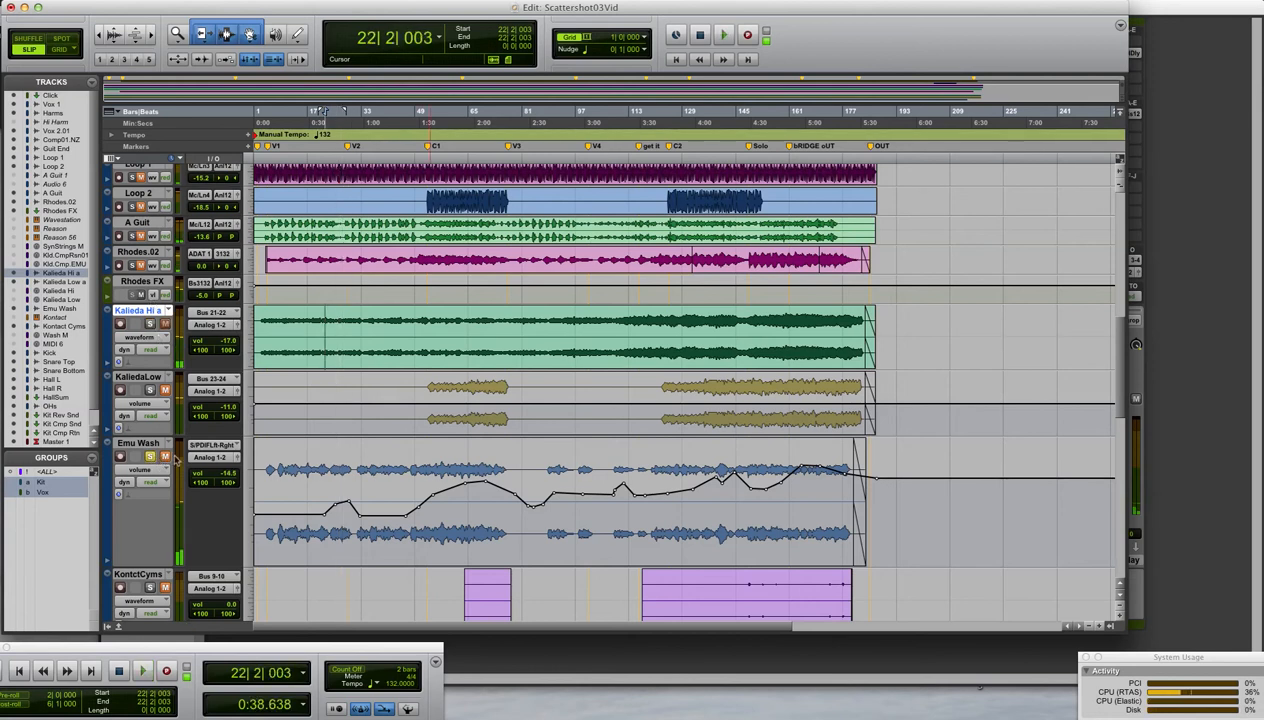
# Play the soloed Emu Wash track from bar 11 and compare its SSLChannel plug-in bypassed and active
pyautogui.click(290, 475)
pyautogui.press('space')
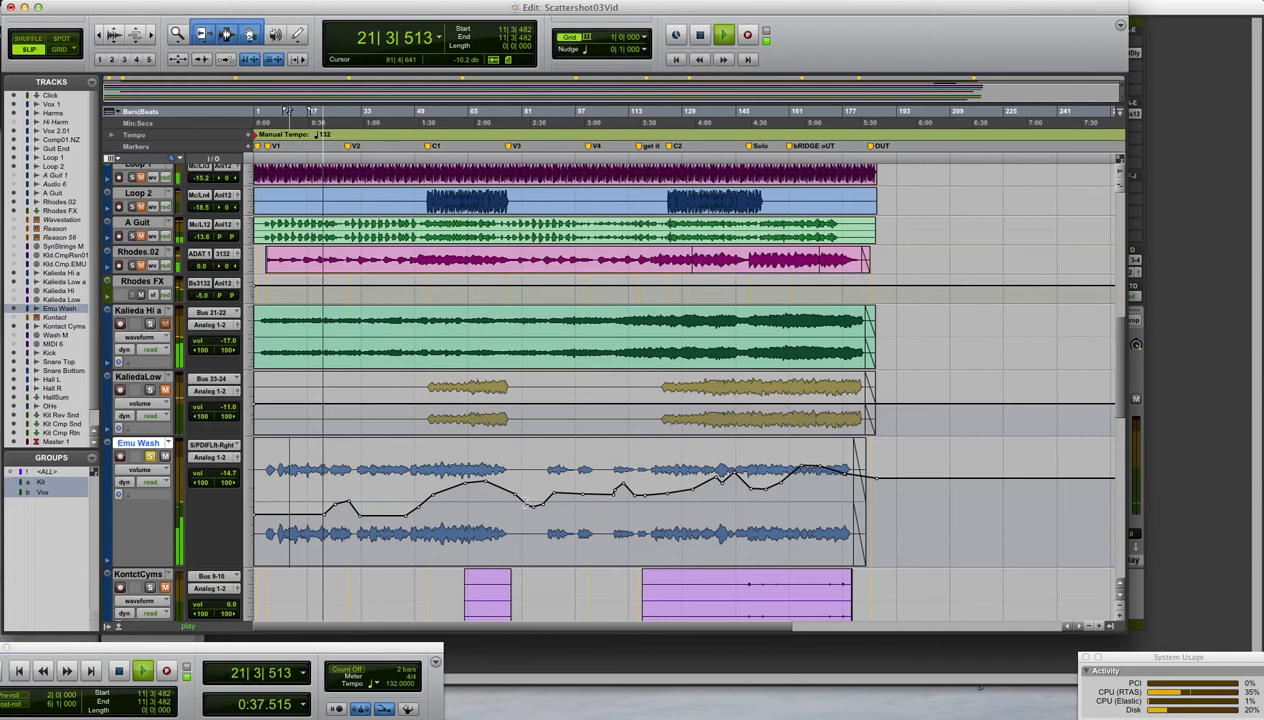
pyautogui.press('super+equal')
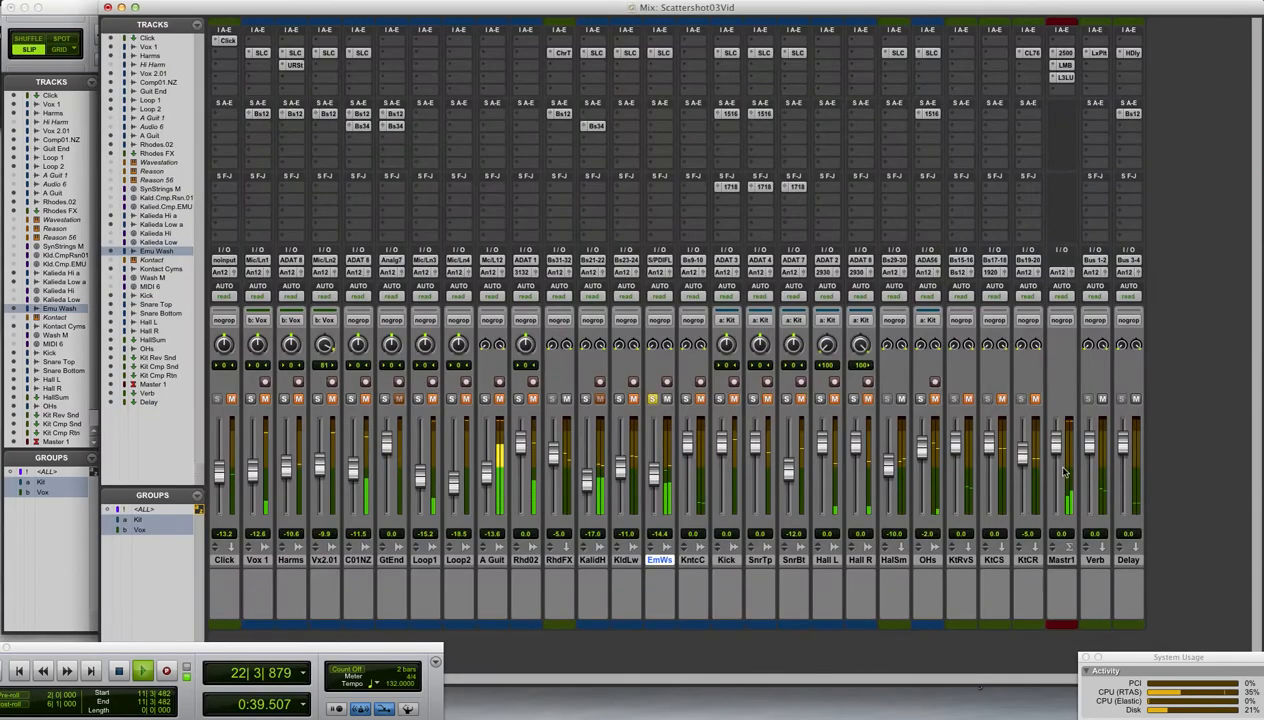
pyautogui.click(659, 52)
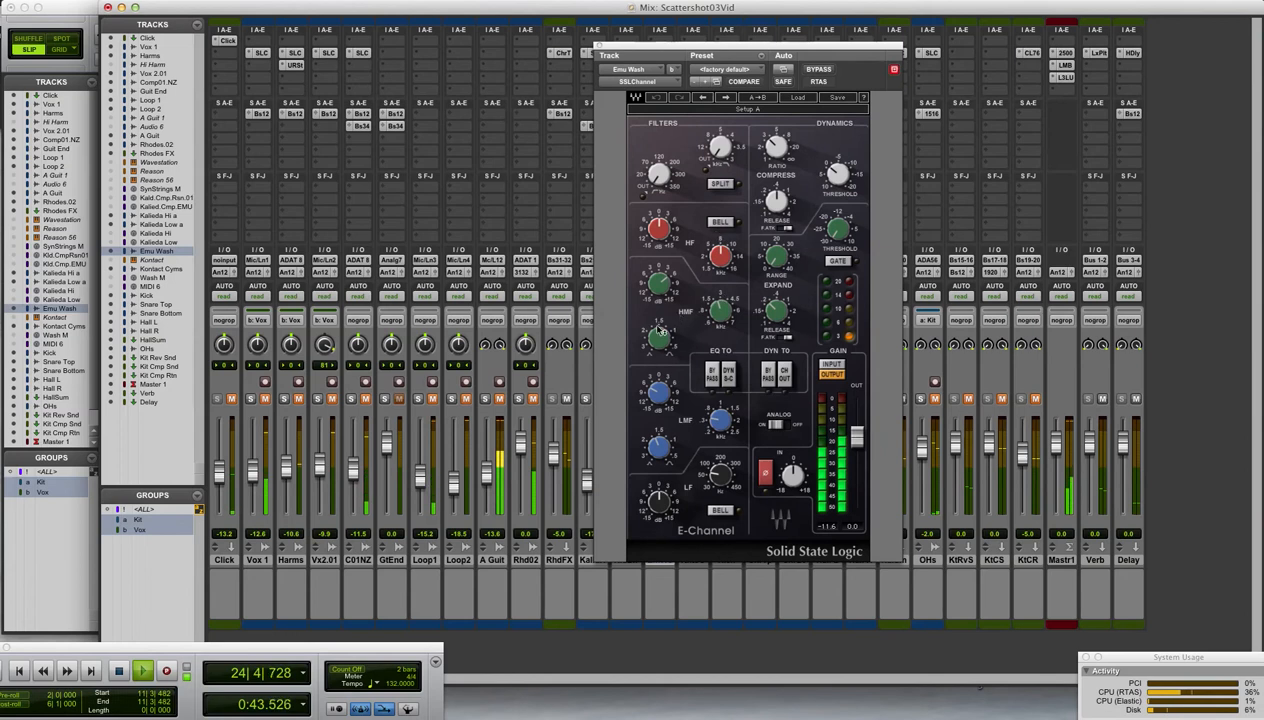
pyautogui.click(818, 69)
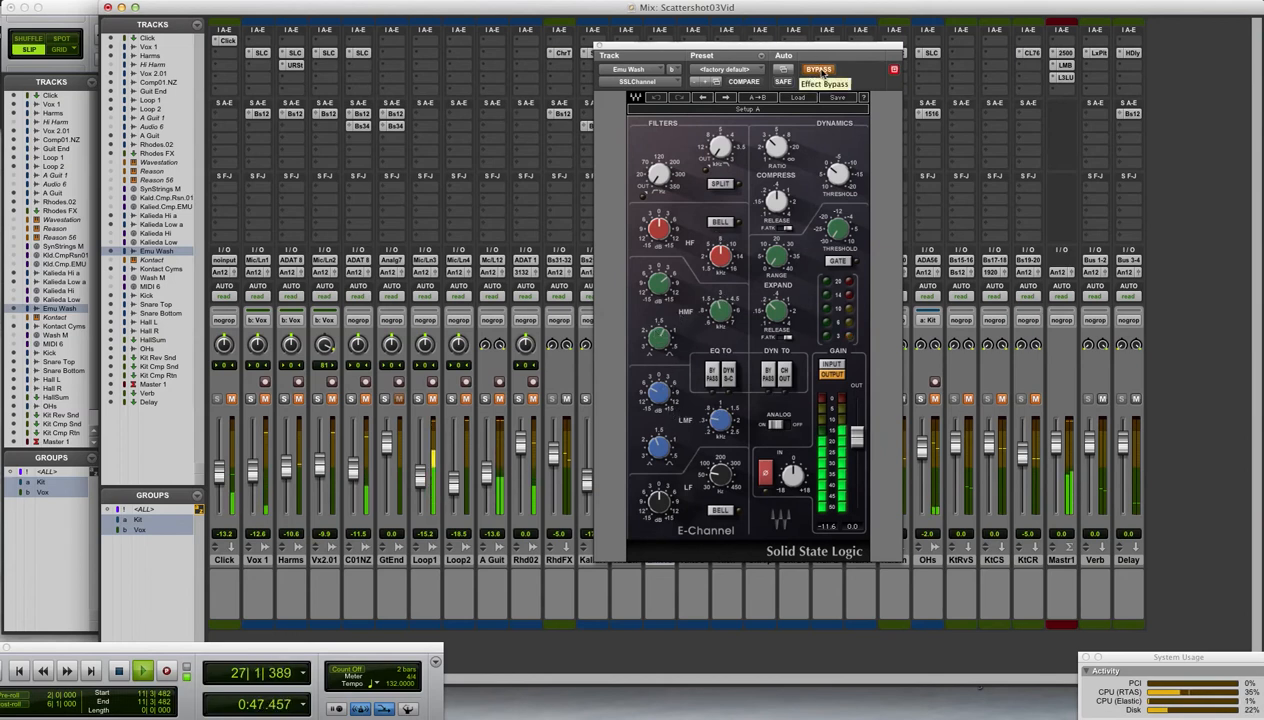
pyautogui.click(819, 69)
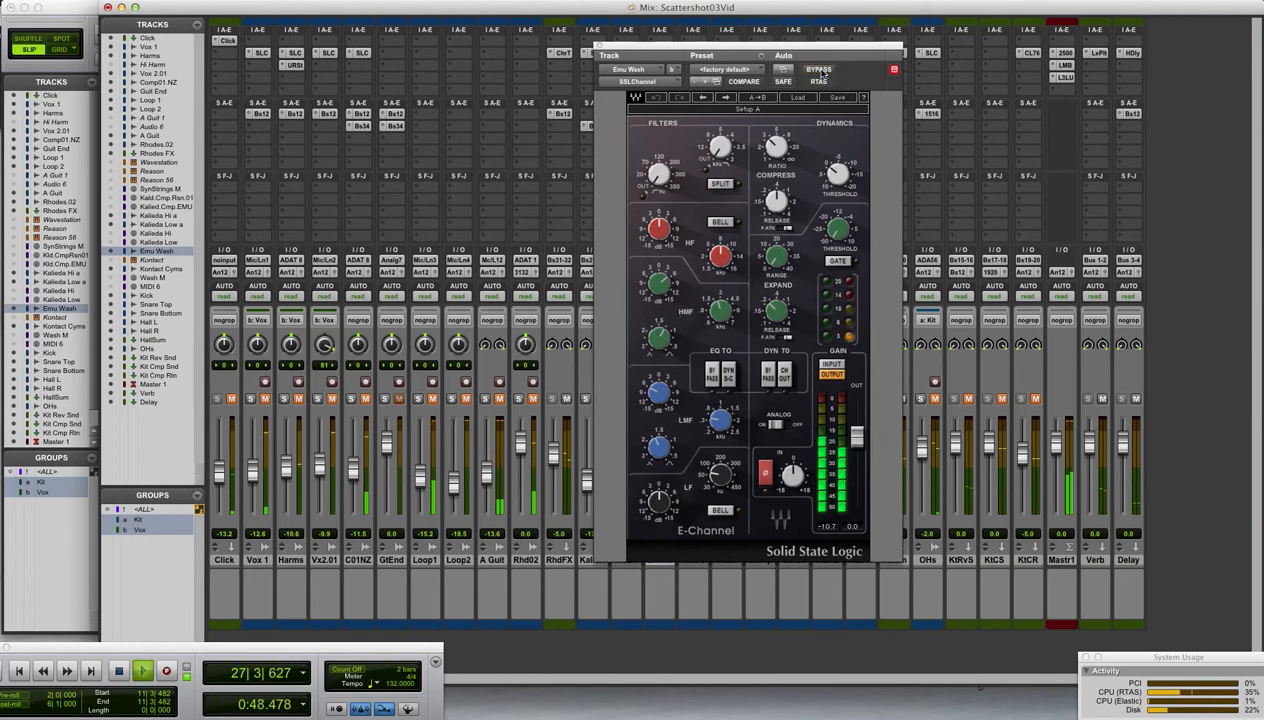
pyautogui.click(599, 46)
# Audition KaliedaLow together with Emu Wash in solo from bar 60, then clear their solos to hear the mix
pyautogui.press('super+equal')
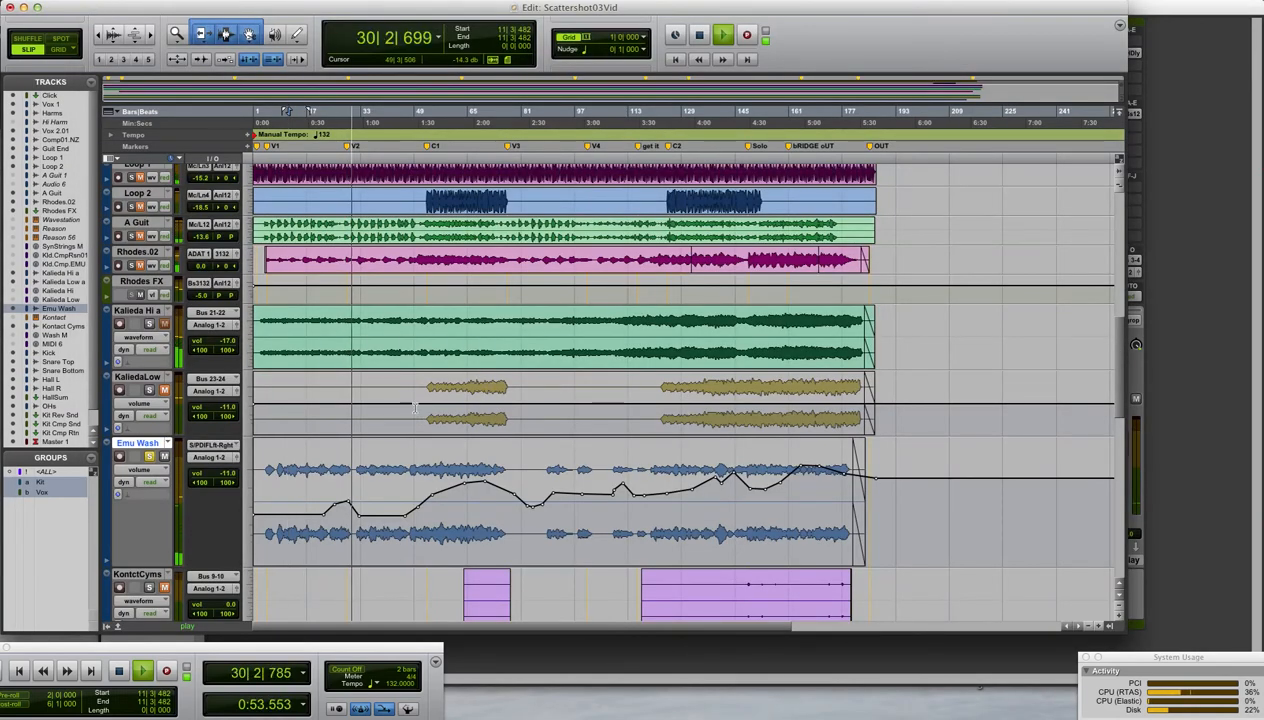
pyautogui.press('space')
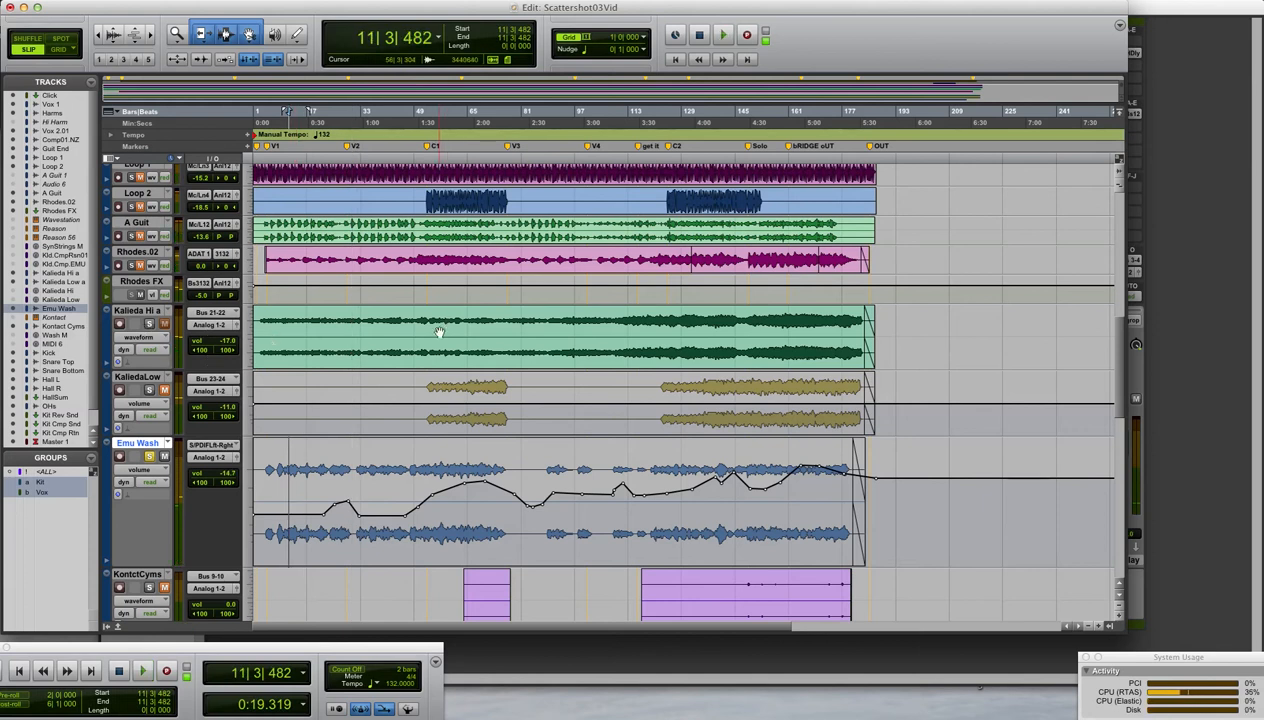
pyautogui.click(452, 395)
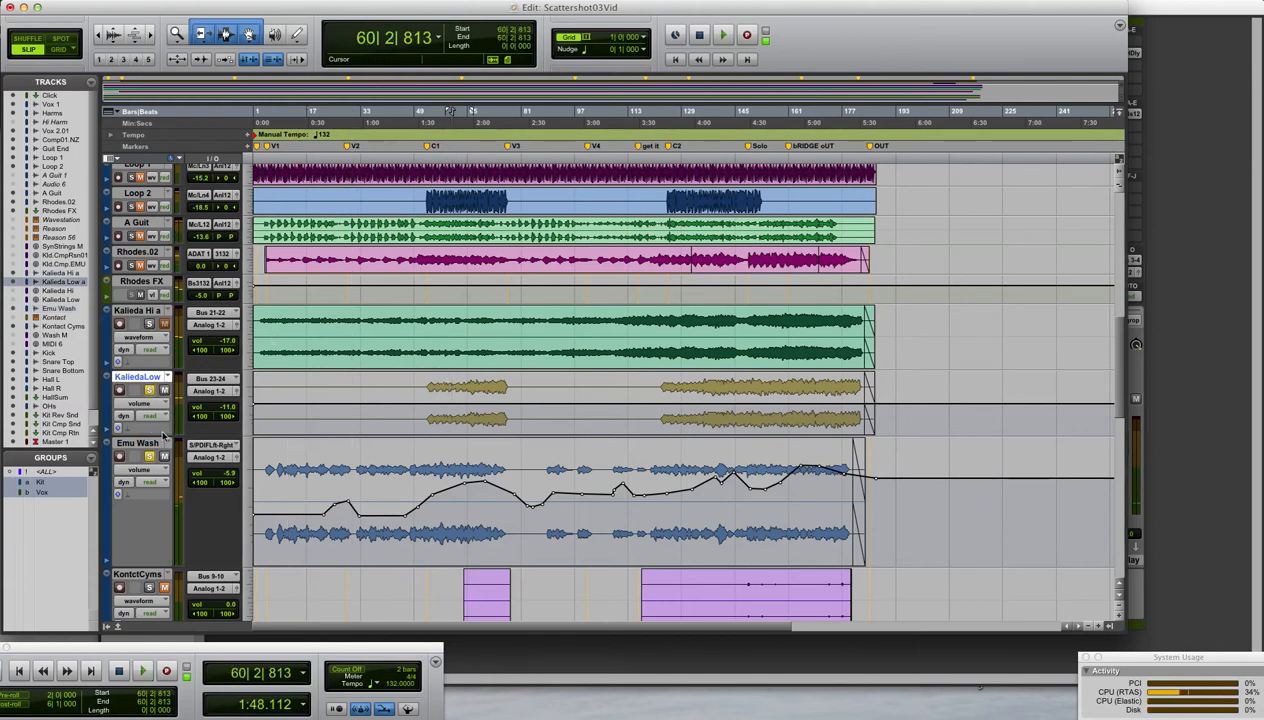
pyautogui.press('space')
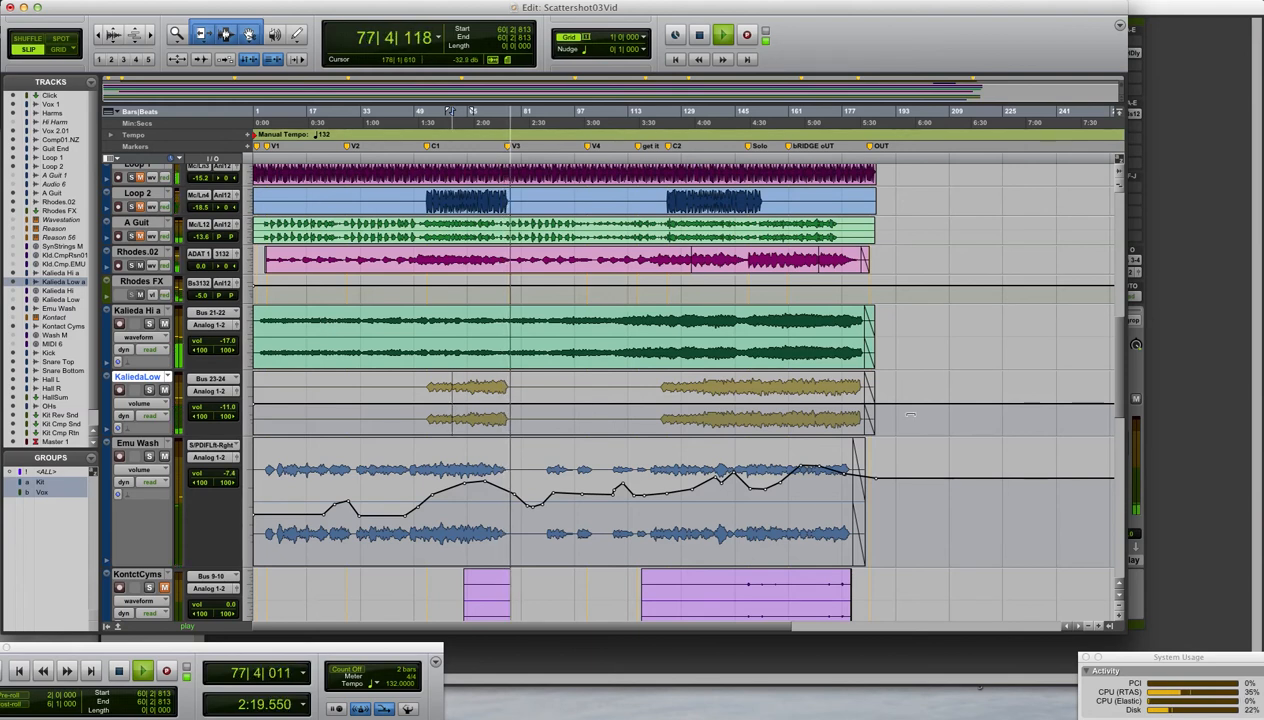
# Replay from bar 47 on the Comp01.NZ track and solo it
pyautogui.moveTo(1119, 395); pyautogui.dragTo(1119, 312)
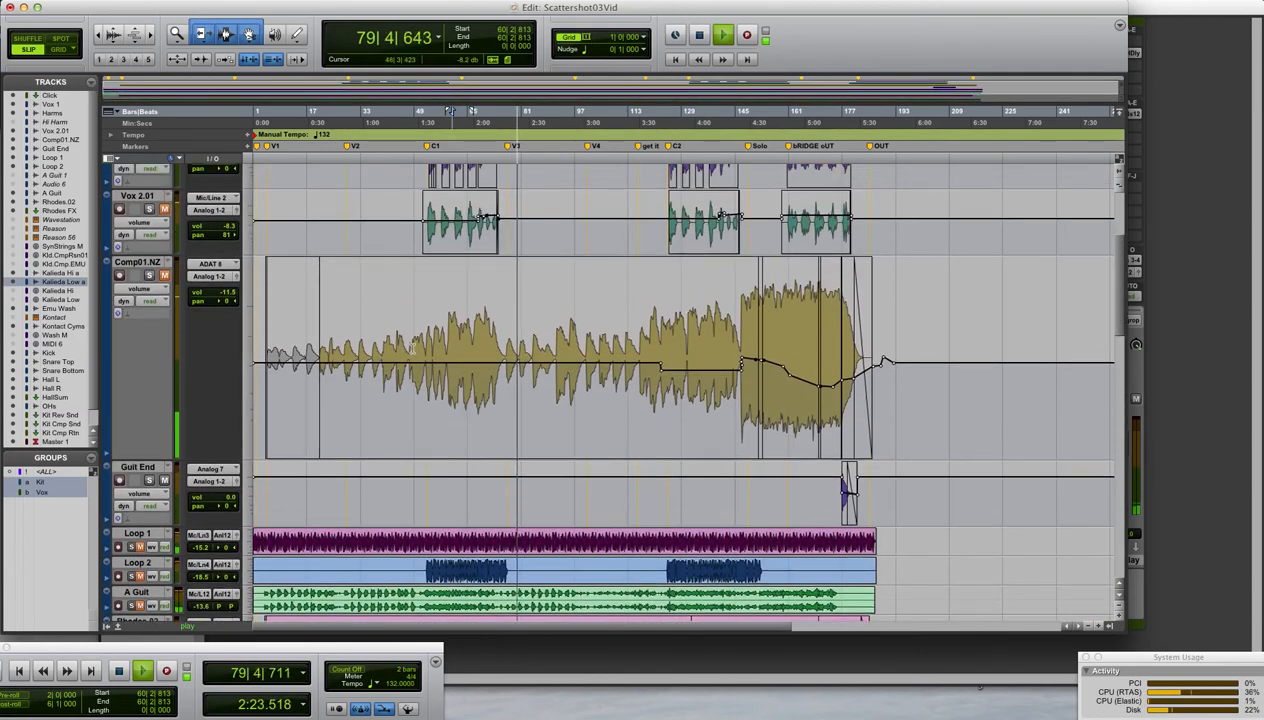
pyautogui.press('space')
pyautogui.click(410, 346)
pyautogui.click(165, 276)
pyautogui.press('space')
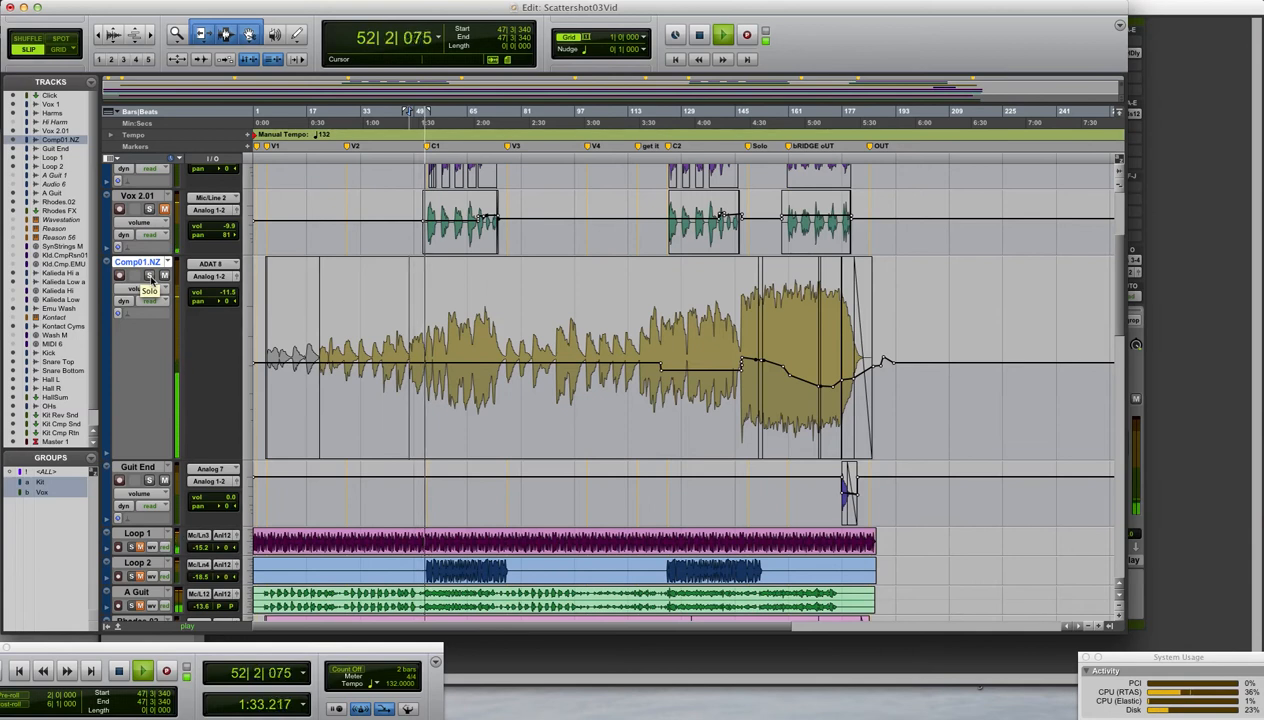
pyautogui.click(150, 279)
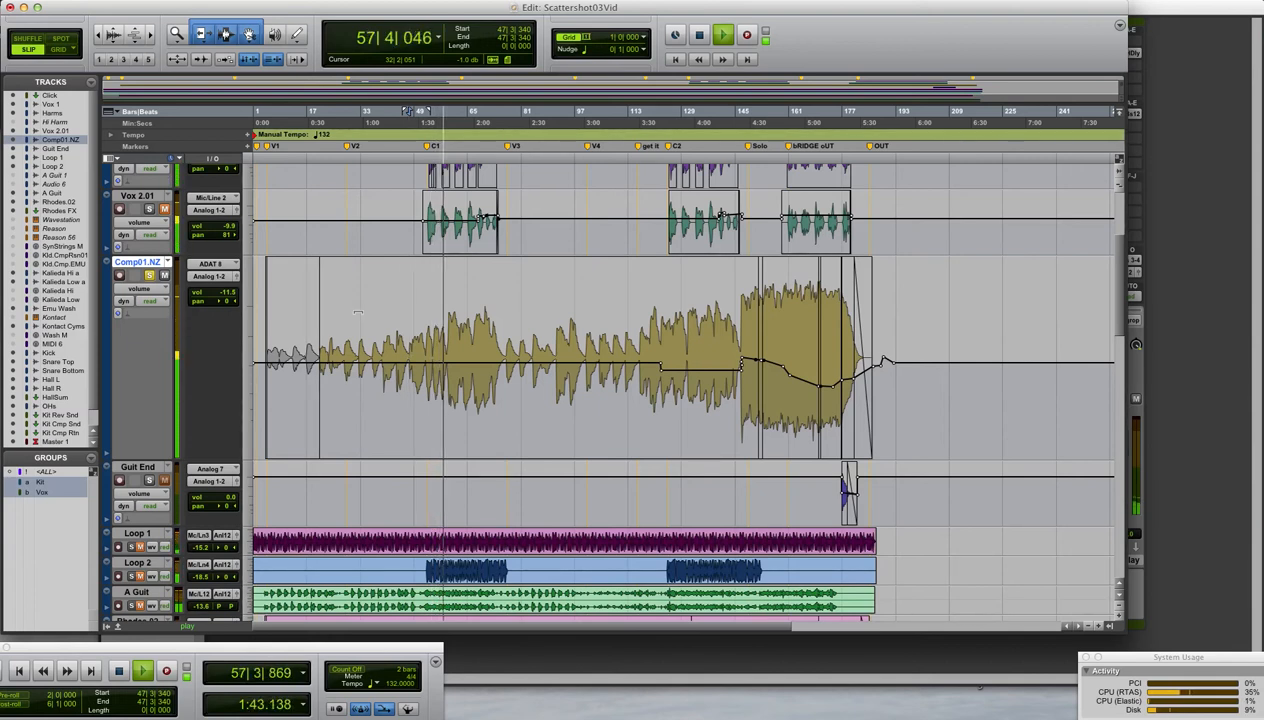
# Compare the soloed Comp01.NZ track with the Delay channel's H-Delay plug-in bypassed and active
pyautogui.press('super+equal')
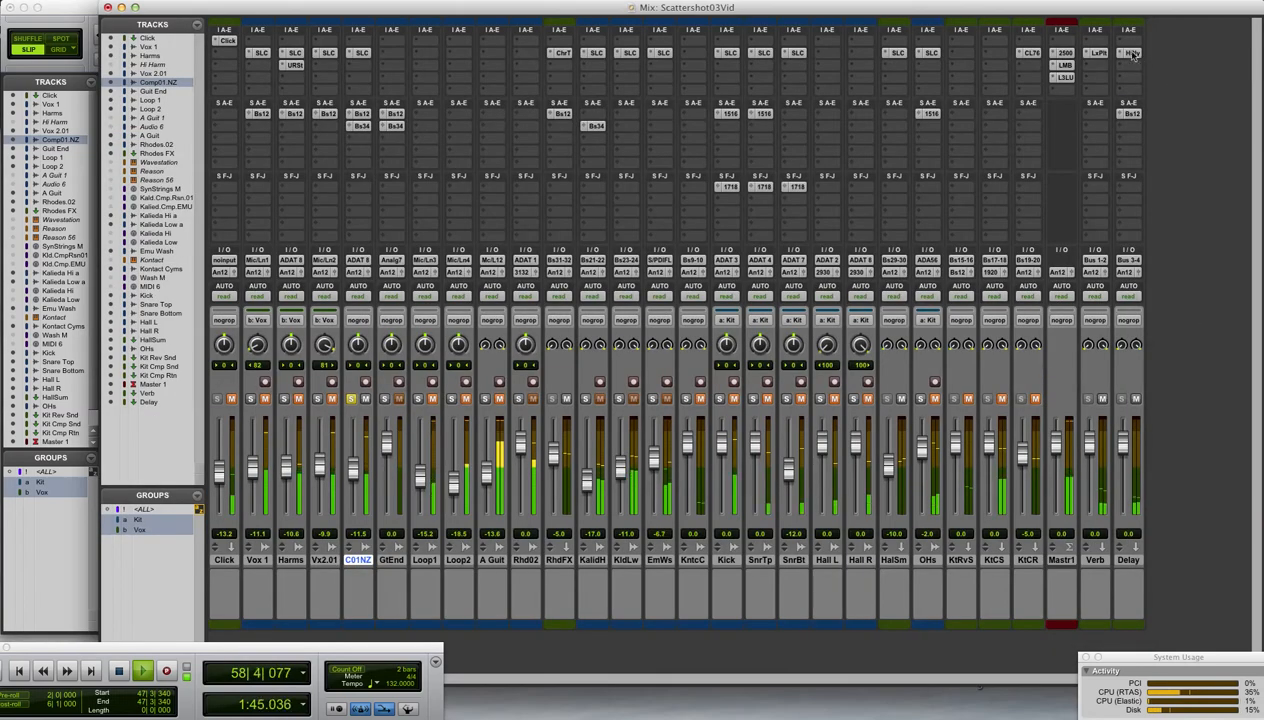
pyautogui.click(1131, 54)
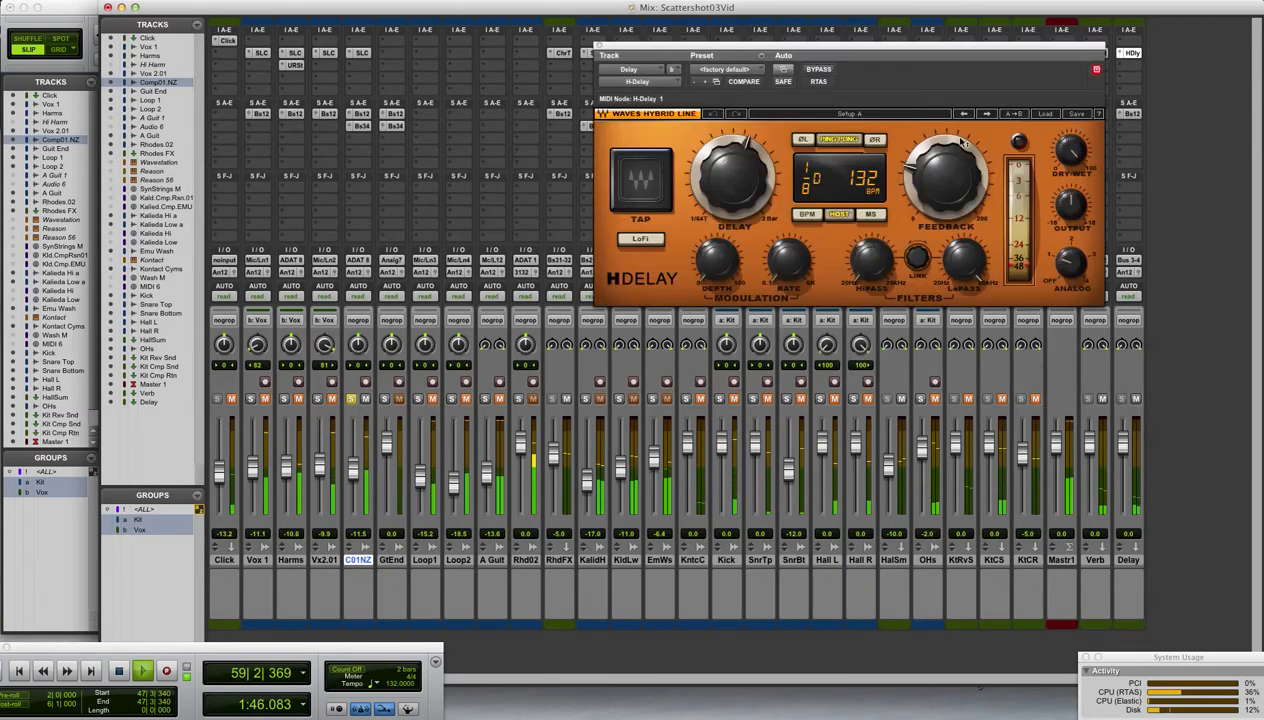
pyautogui.click(820, 69)
pyautogui.click(820, 69)
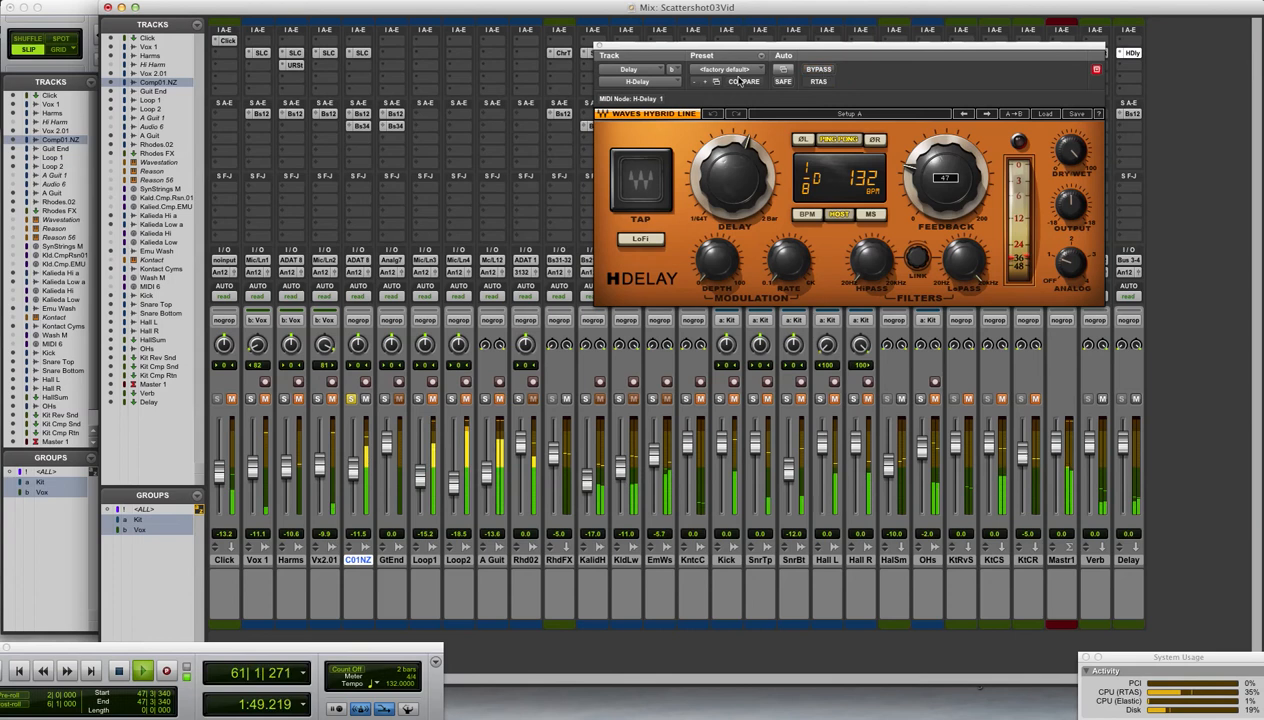
pyautogui.click(599, 46)
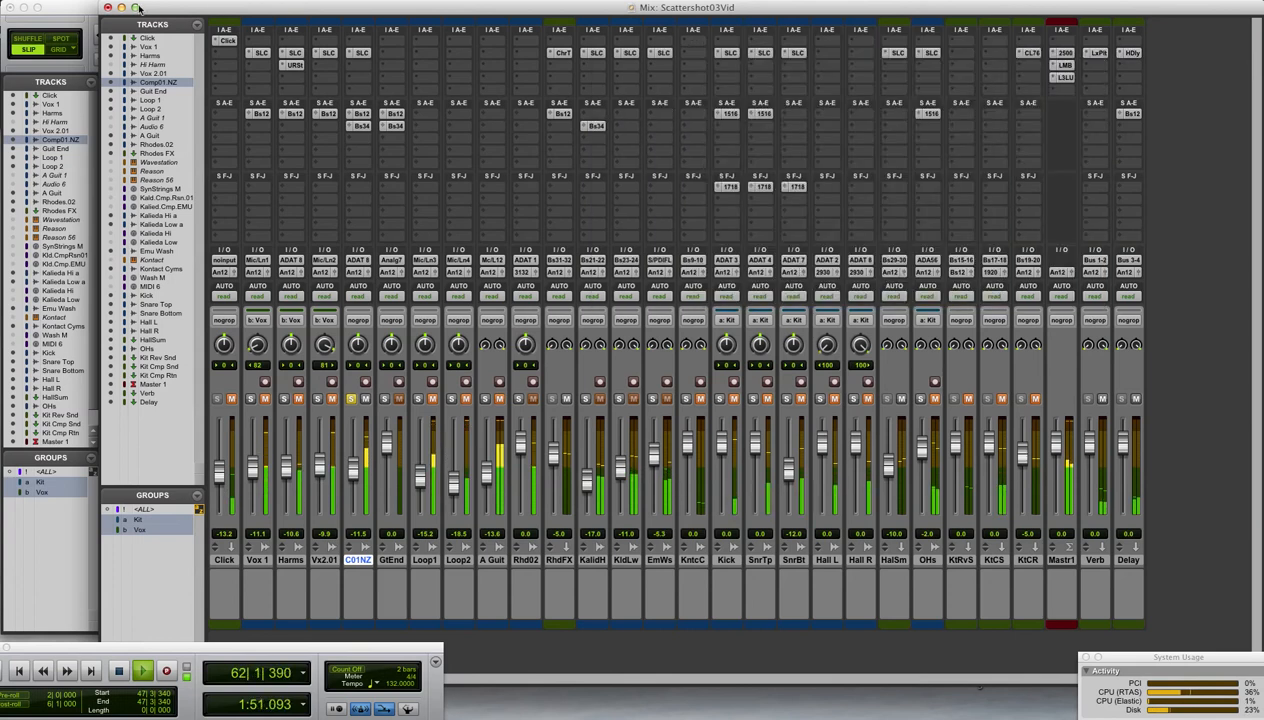
# Return to the Edit window, stop playback and place the cursor on the vocal tracks just before the C2 marker
pyautogui.click(92, 8)
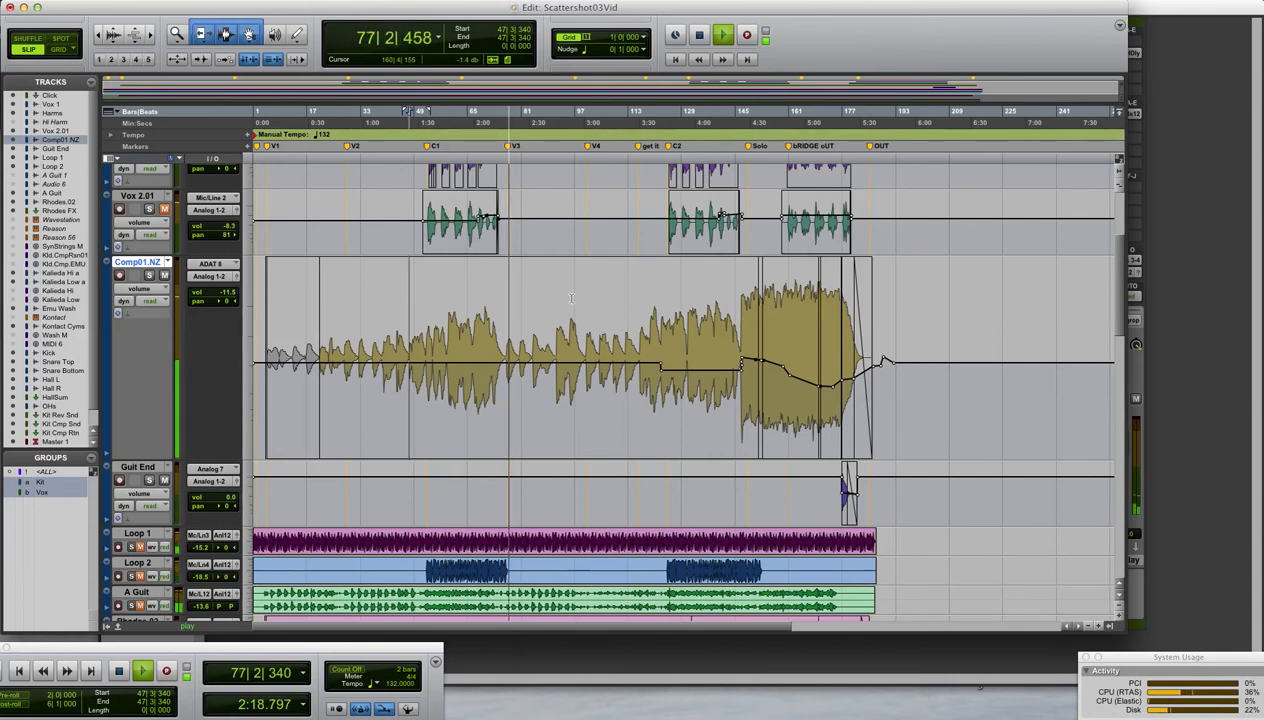
pyautogui.press('space')
pyautogui.scroll(5, 1125, 318)
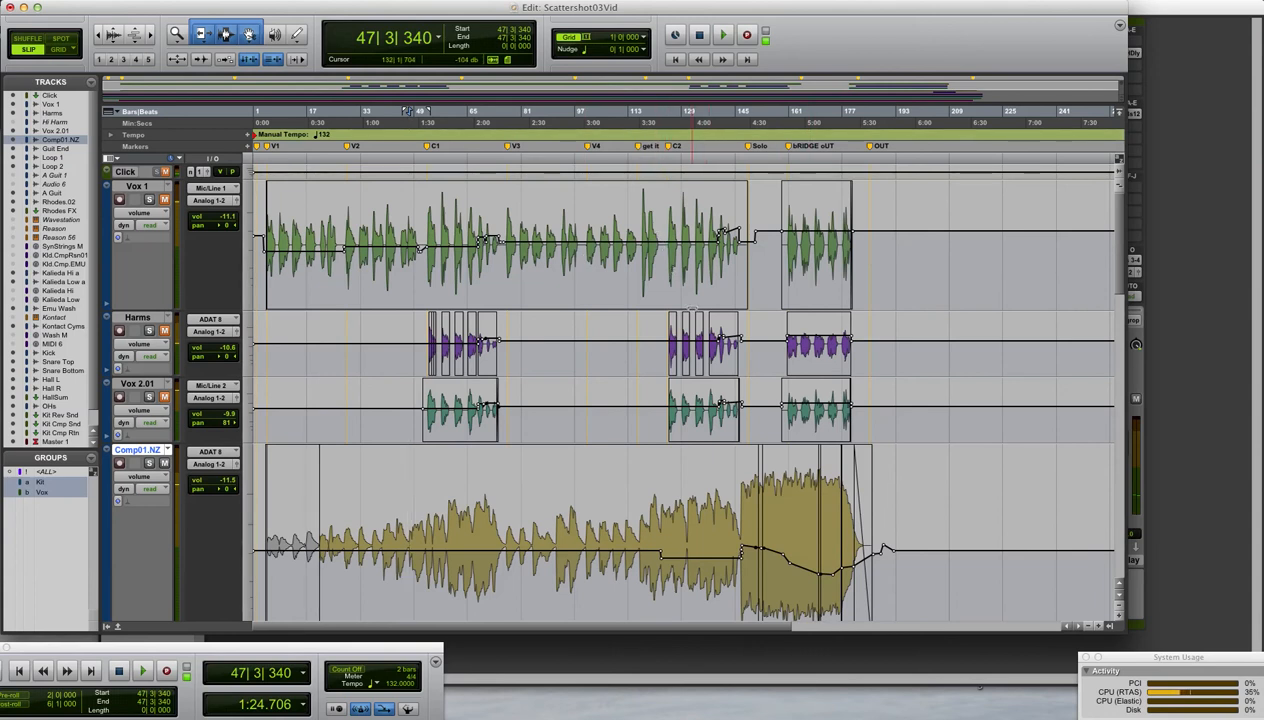
pyautogui.click(665, 342)
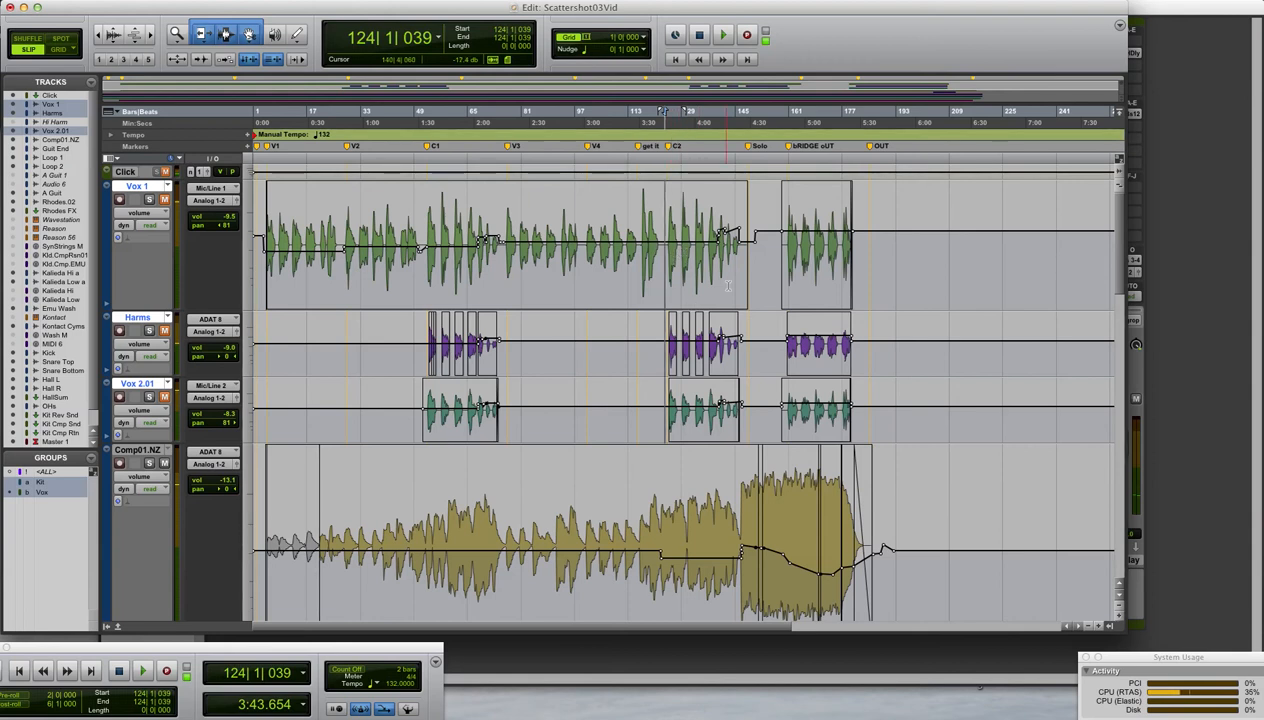
# Show the pan automation on Vox 1, Harms and Vox 2.01 and play the soloed vocals from bar 116
pyautogui.click(155, 347)
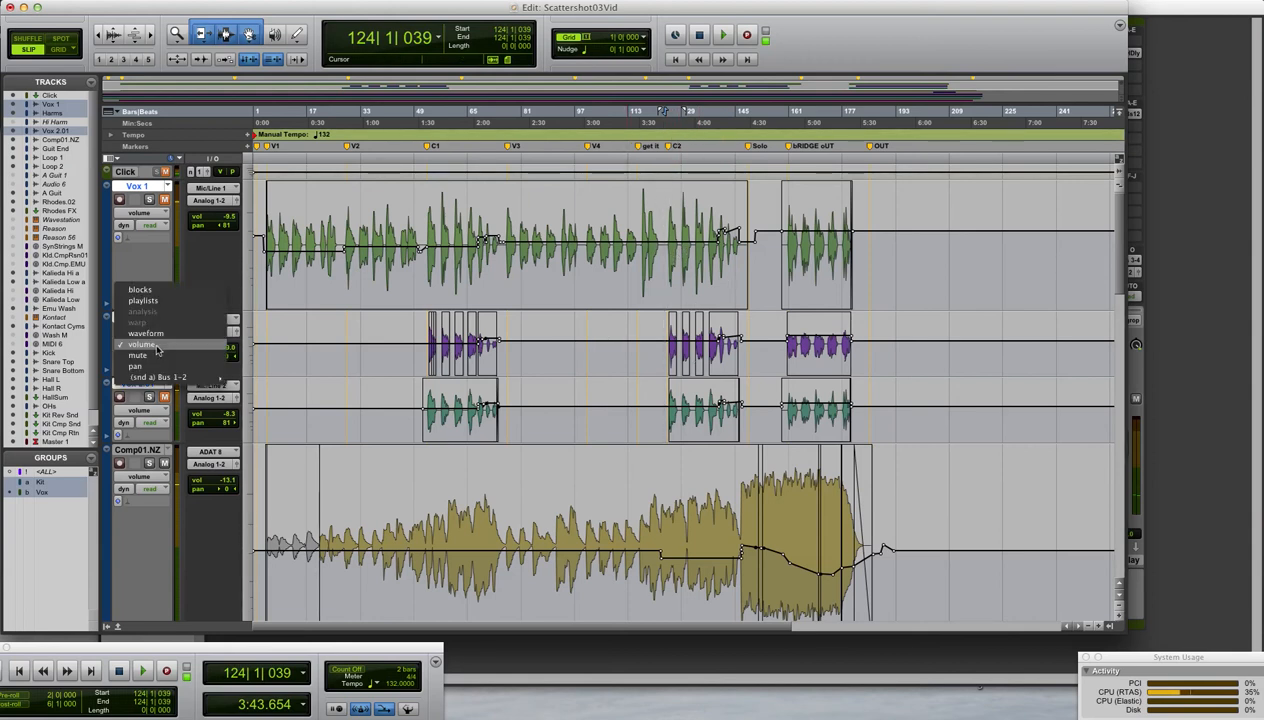
pyautogui.keyDown('alt'); pyautogui.keyDown('shift'); pyautogui.click(157, 366); pyautogui.keyUp('shift'); pyautogui.keyUp('alt')
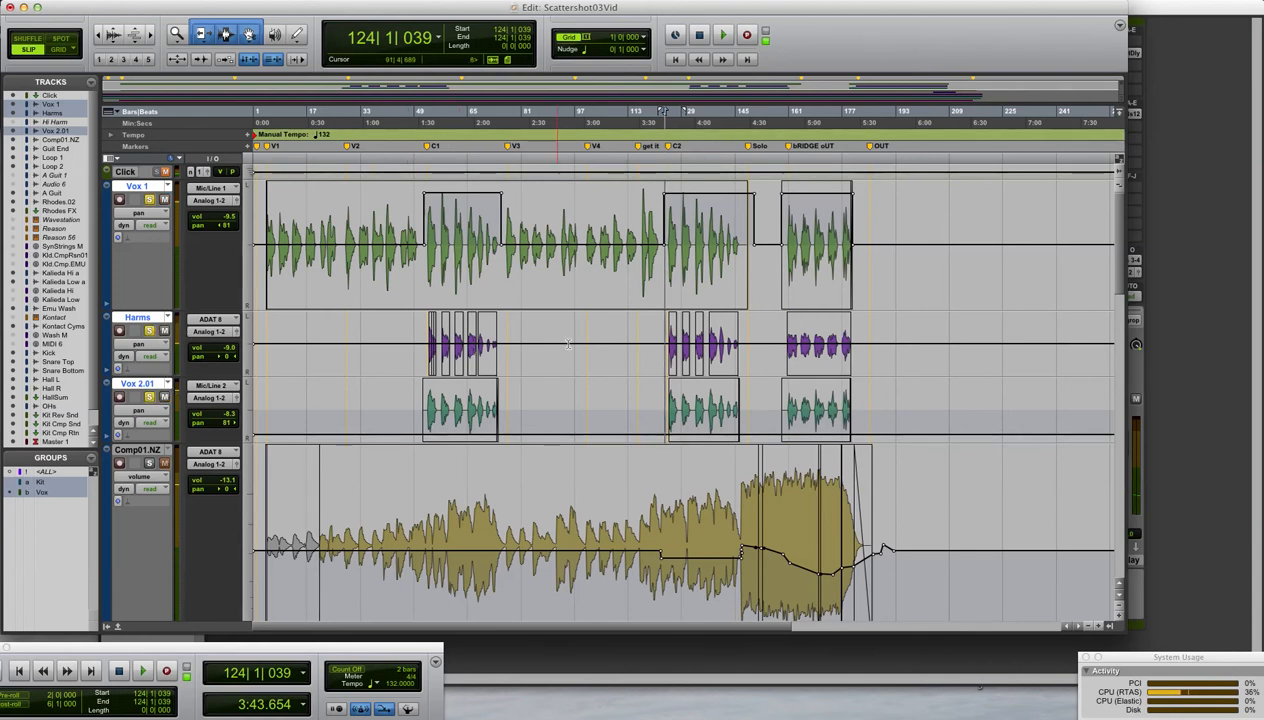
pyautogui.click(640, 336)
pyautogui.press('space')
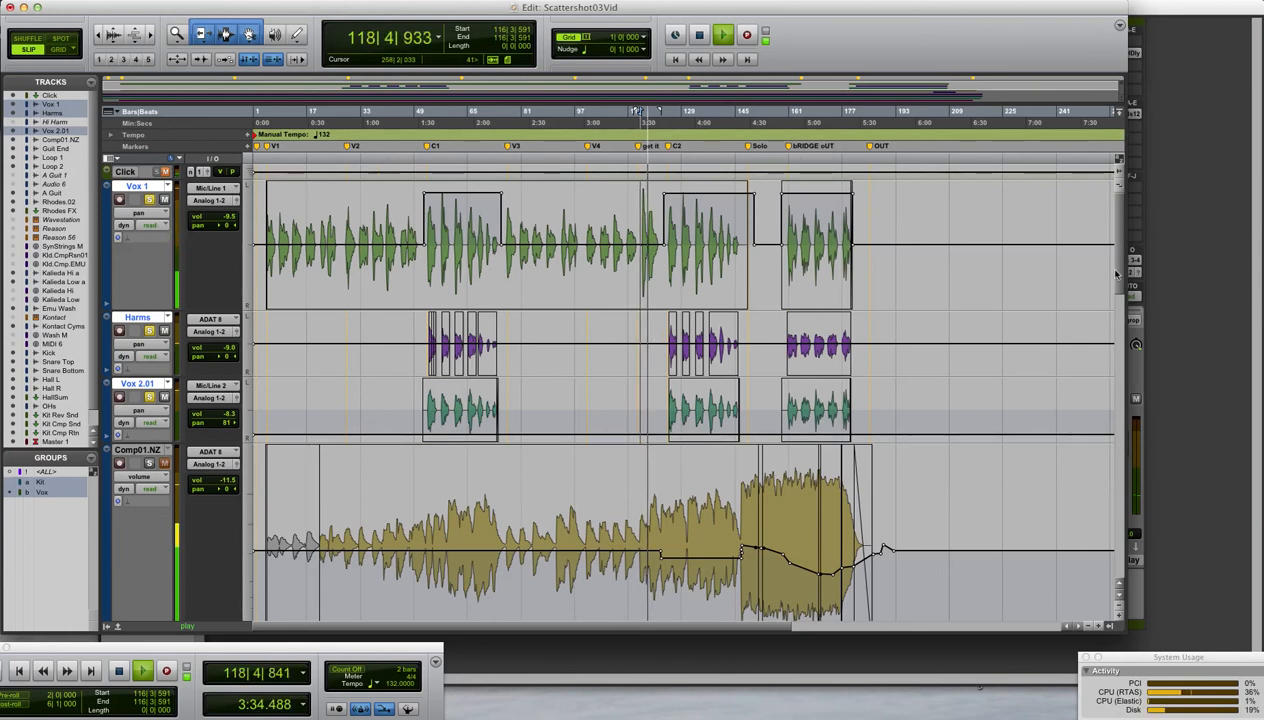
# Solo Rhodes.02 and Kalieda Hi a alongside the vocals during playback, then stop to return to the guitar track
pyautogui.moveTo(1117, 277); pyautogui.dragTo(1113, 406)
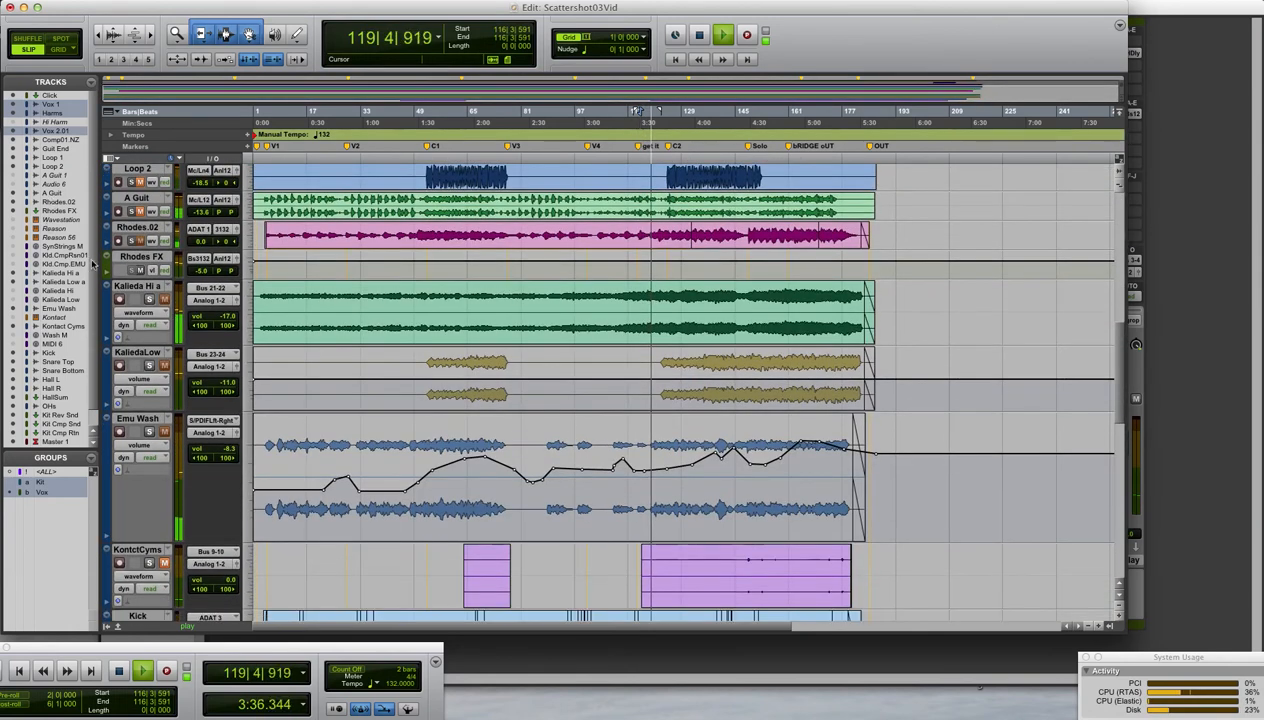
pyautogui.click(151, 300)
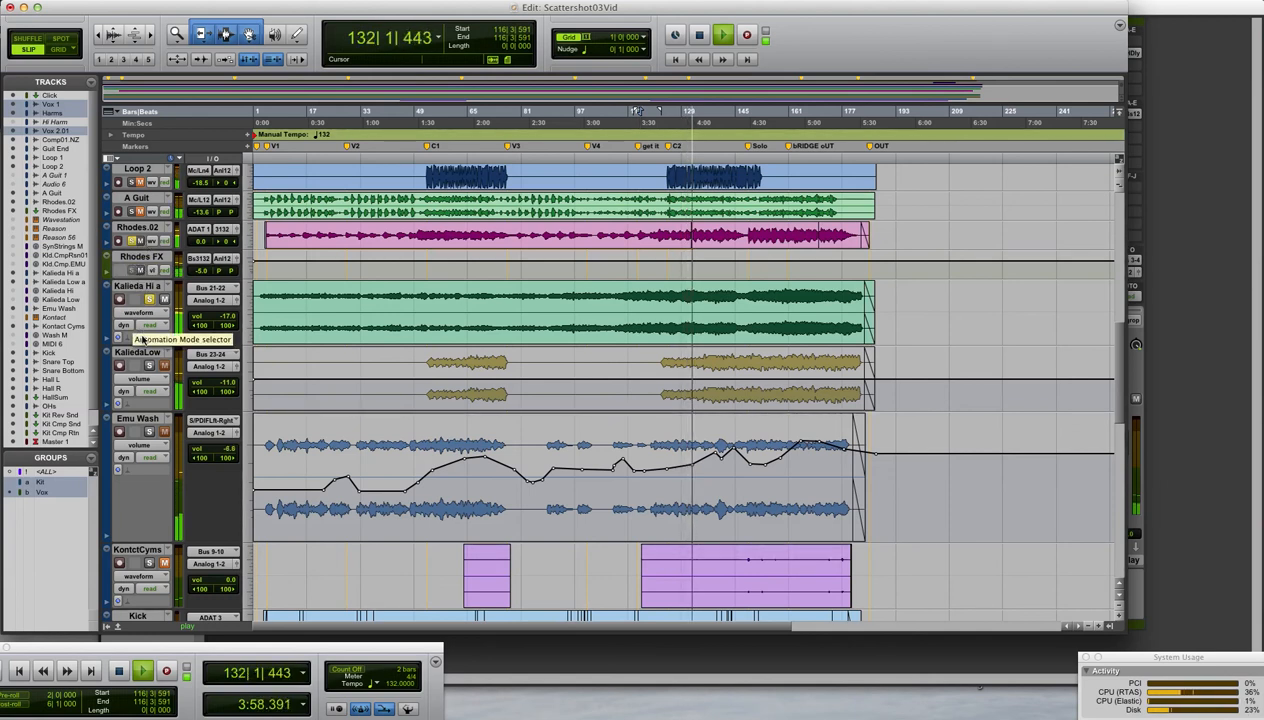
pyautogui.click(149, 299)
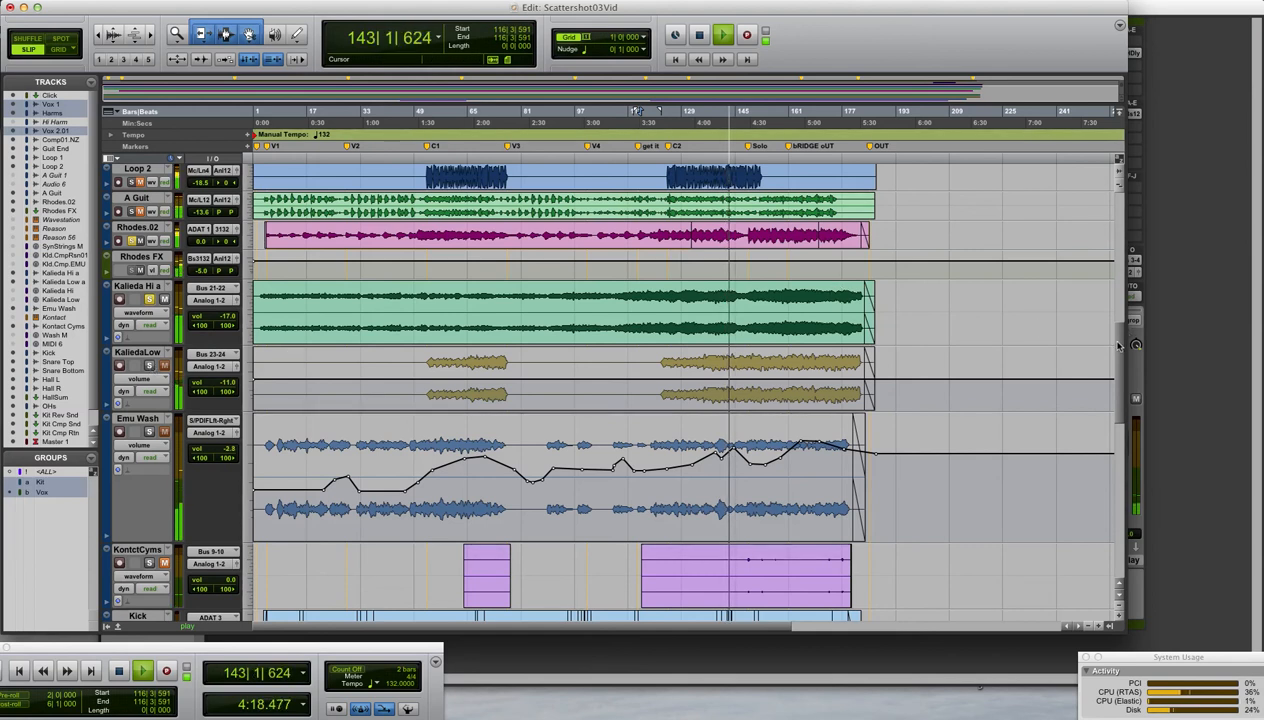
pyautogui.moveTo(1118, 346); pyautogui.dragTo(1119, 243)
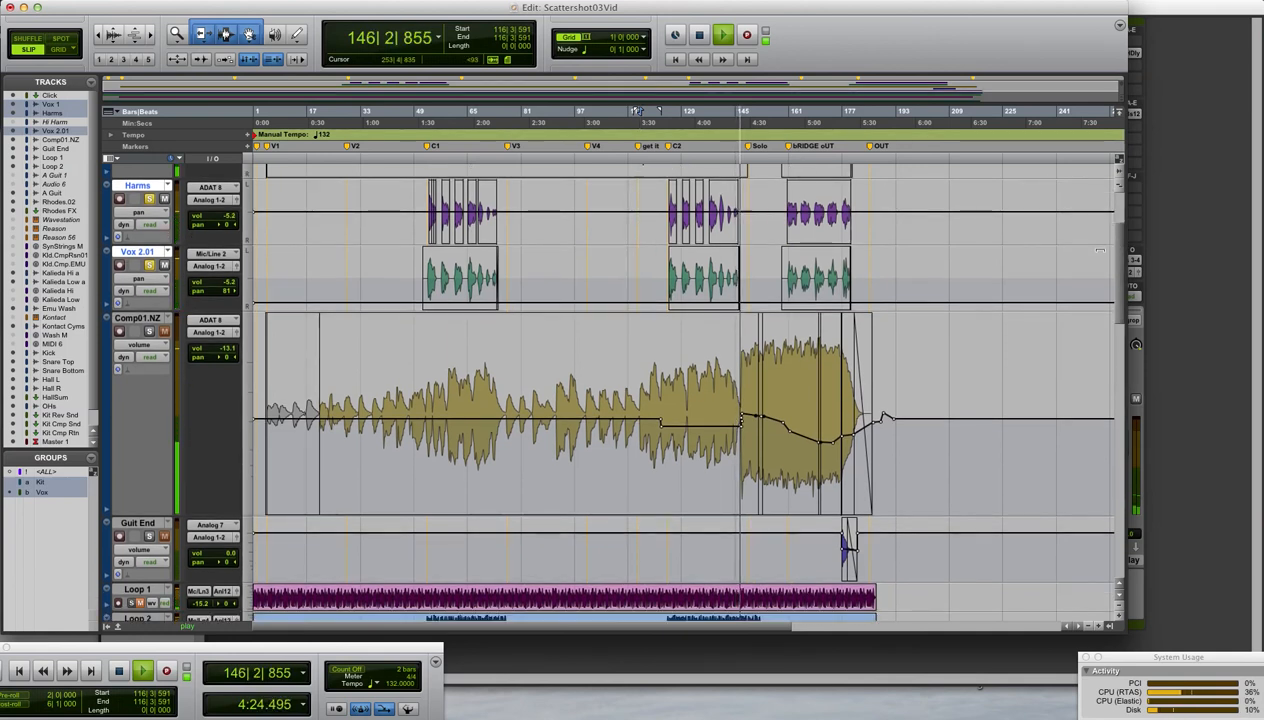
pyautogui.press('space')
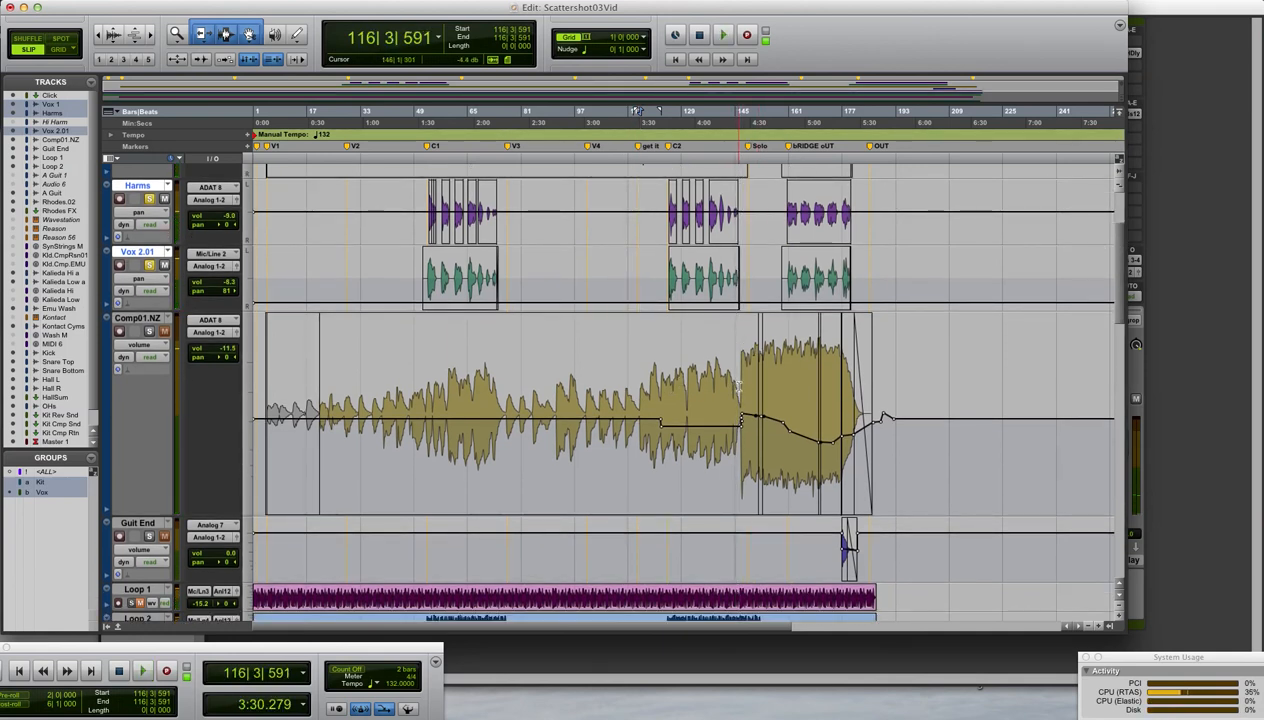
# Switch the Comp01.NZ track to the E Guit 01.01 playlist, solo it and play from bar 142
pyautogui.moveTo(1119, 292); pyautogui.dragTo(1119, 315)
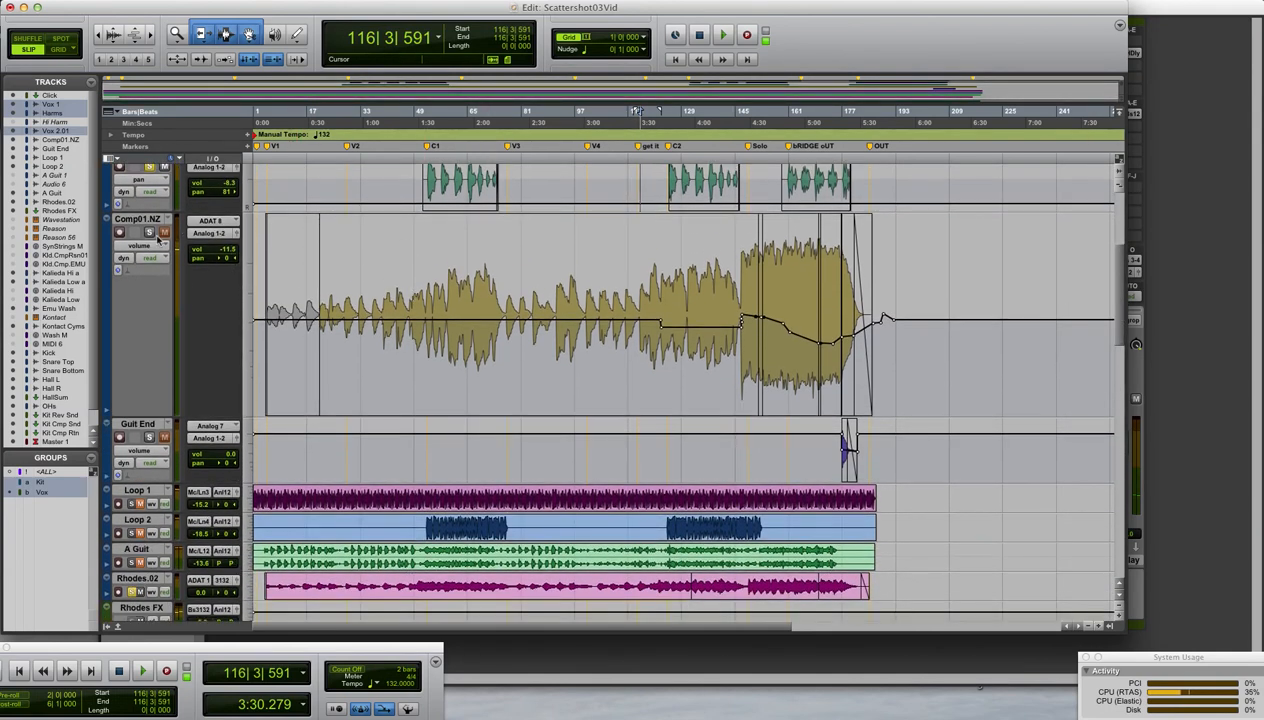
pyautogui.click(148, 220)
pyautogui.click(167, 221)
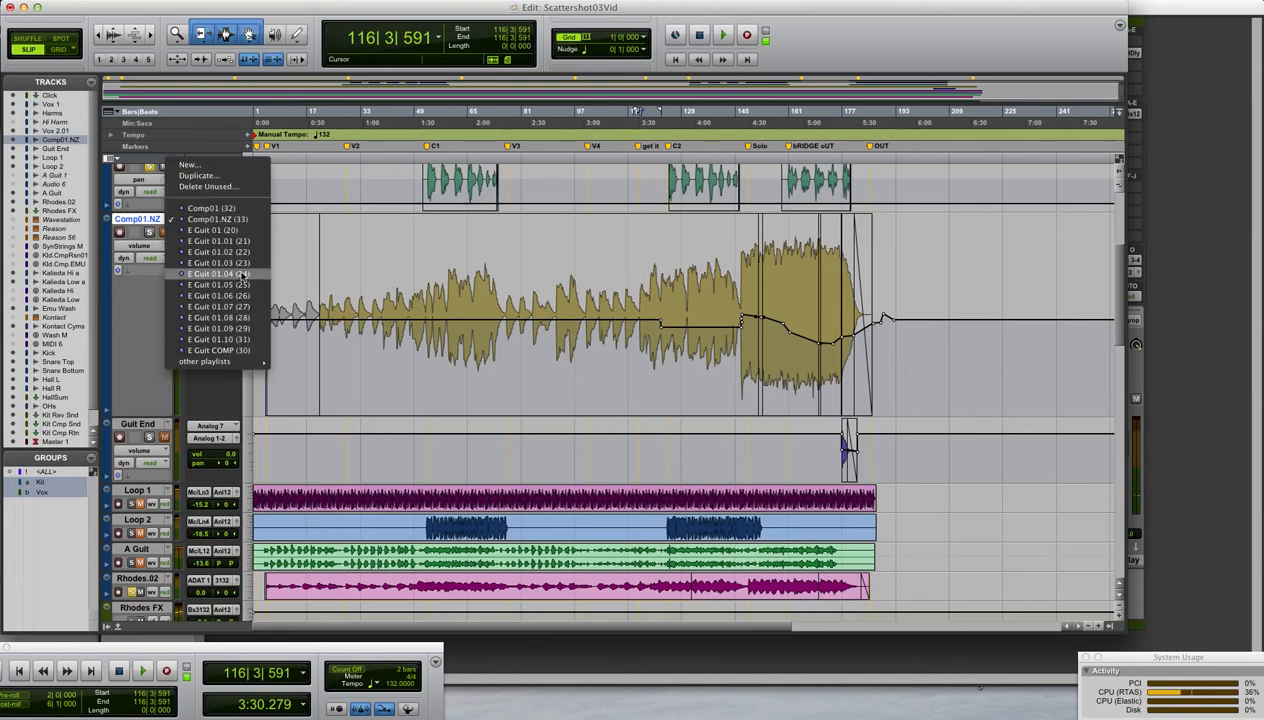
pyautogui.click(232, 241)
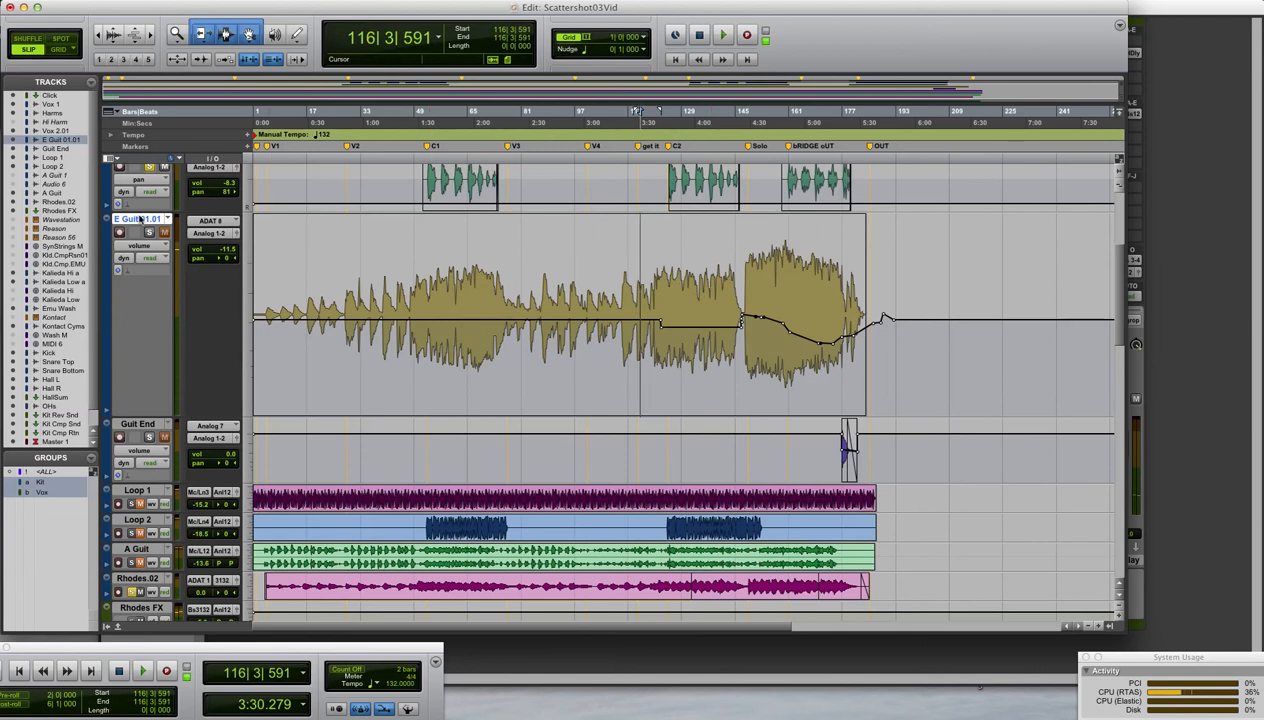
pyautogui.click(727, 290)
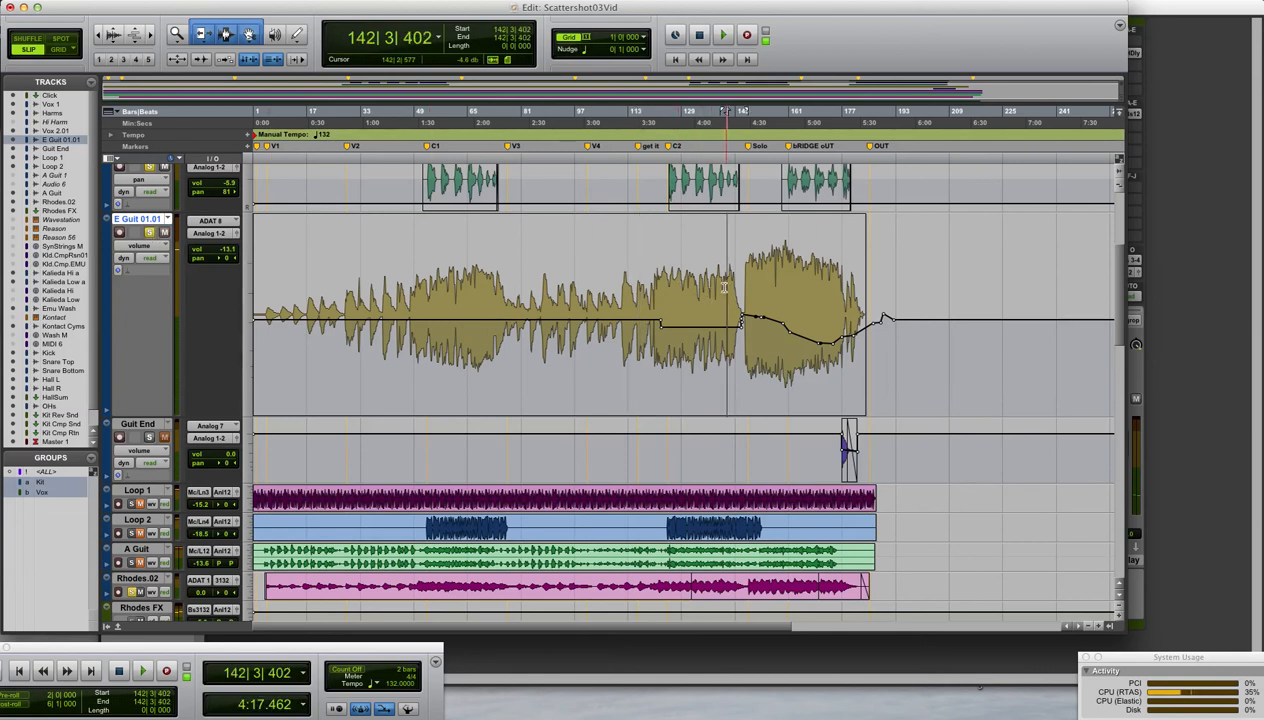
pyautogui.press('space')
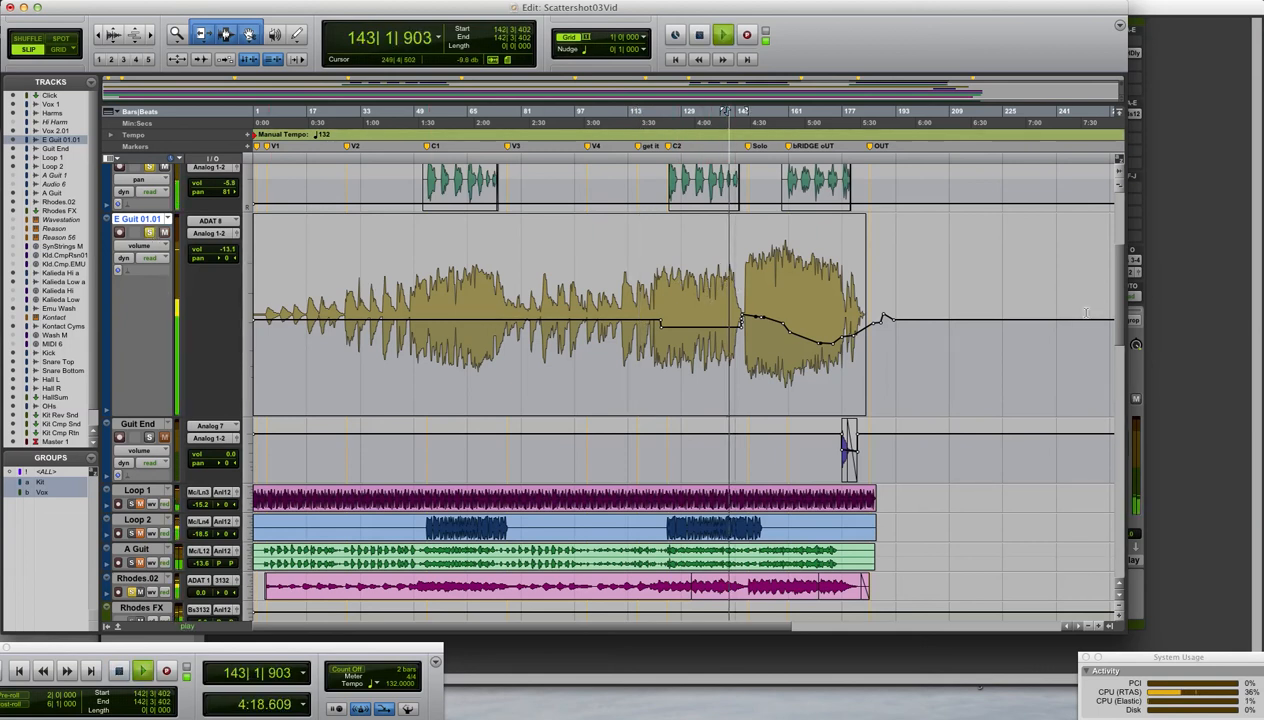
# Add Emu Wash to the soloed tracks during playback, then return to the guitar take and stop
pyautogui.moveTo(1120, 297); pyautogui.dragTo(1117, 391)
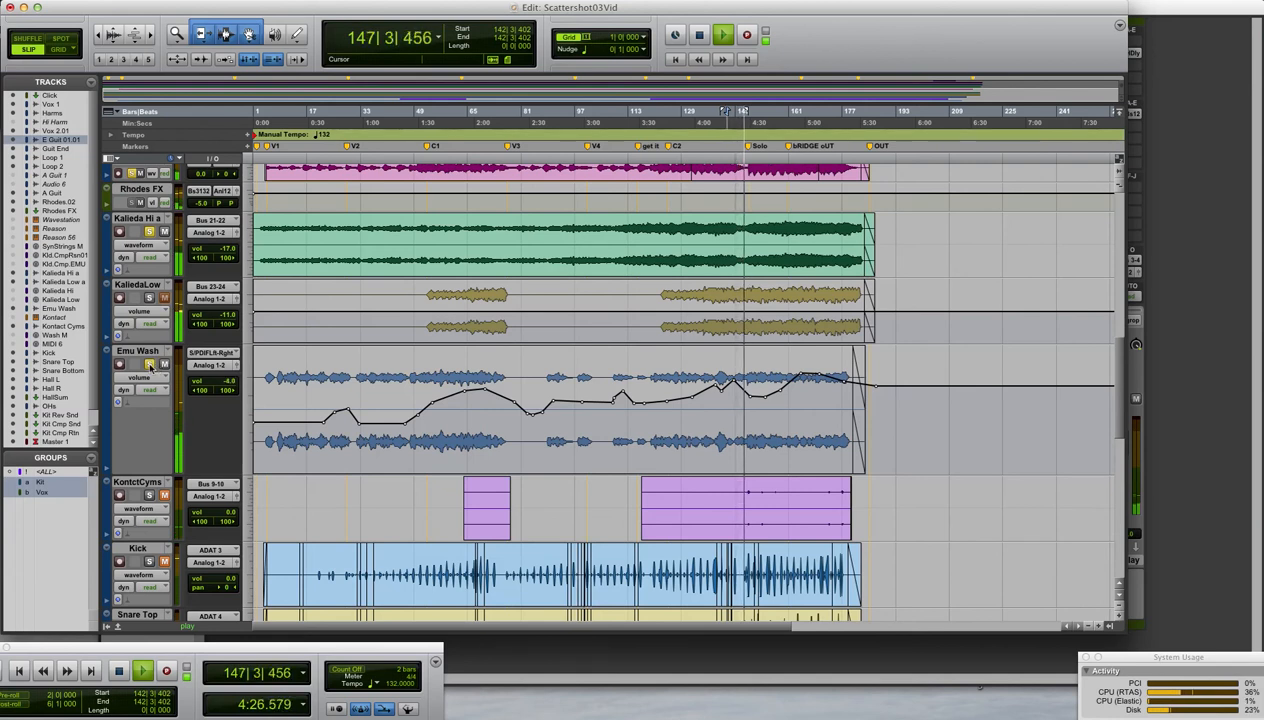
pyautogui.moveTo(1119, 387); pyautogui.dragTo(1121, 278)
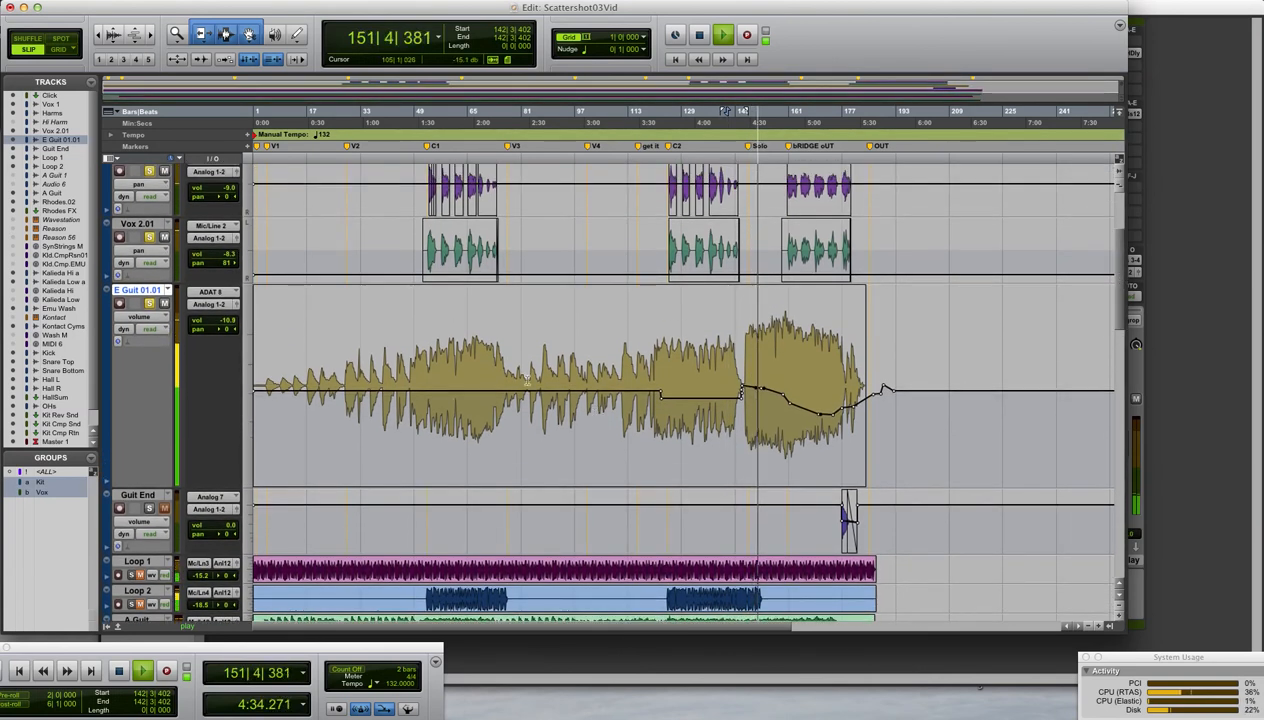
pyautogui.press('space')
# Switch the guitar track to the E Guit 01.02 playlist and audition that take from bar 142
pyautogui.click(167, 290)
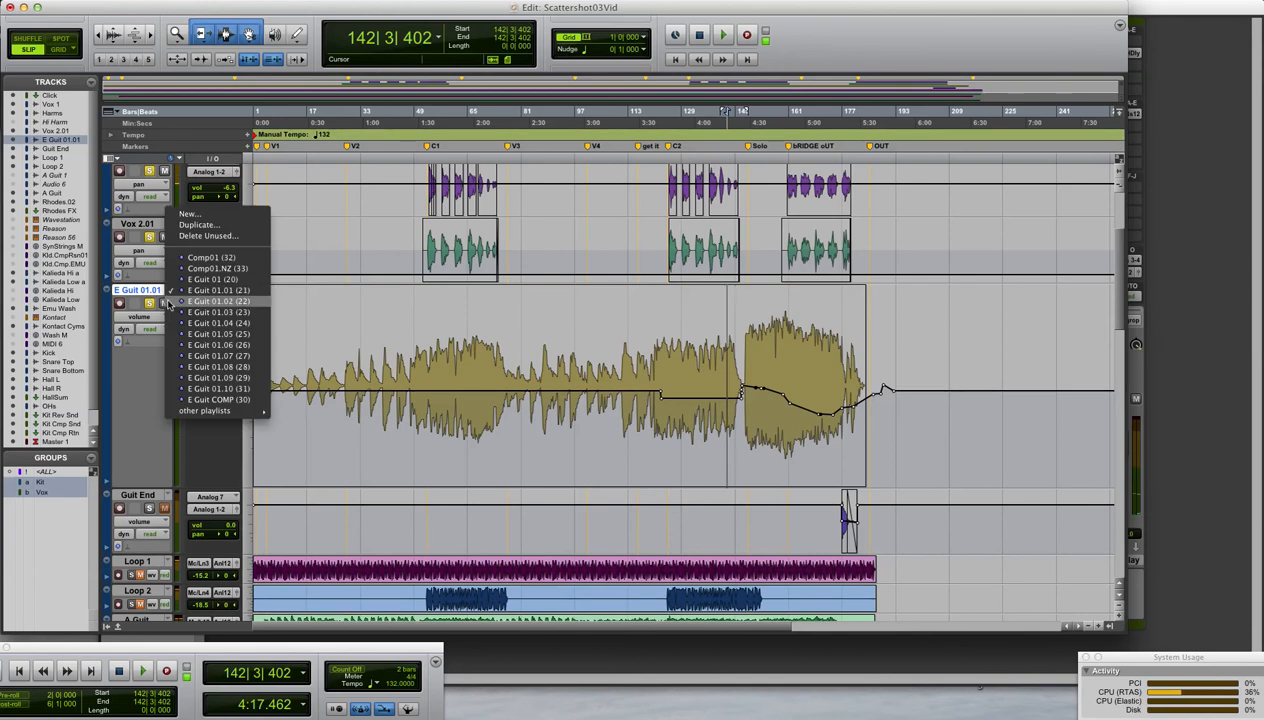
pyautogui.click(172, 305)
pyautogui.press('space')
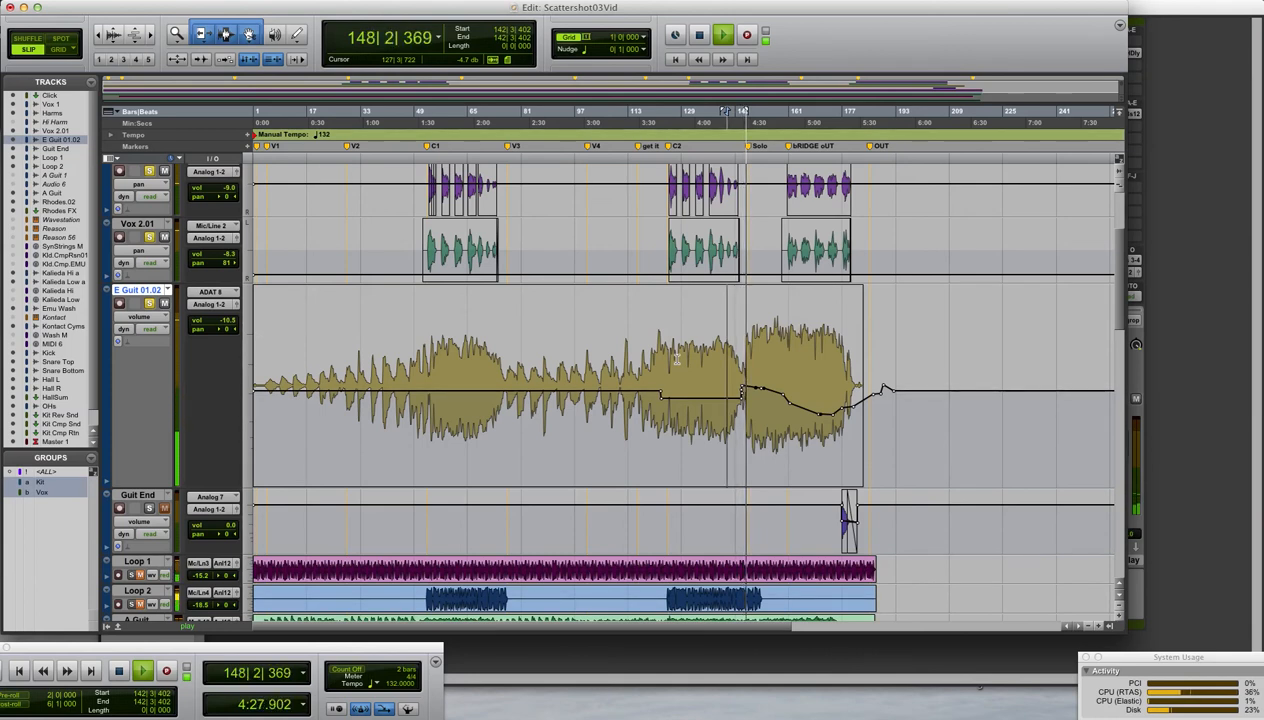
pyautogui.press('space')
# Switch the guitar track to the E Guit 01.03 playlist and audition it from the same point
pyautogui.click(168, 290)
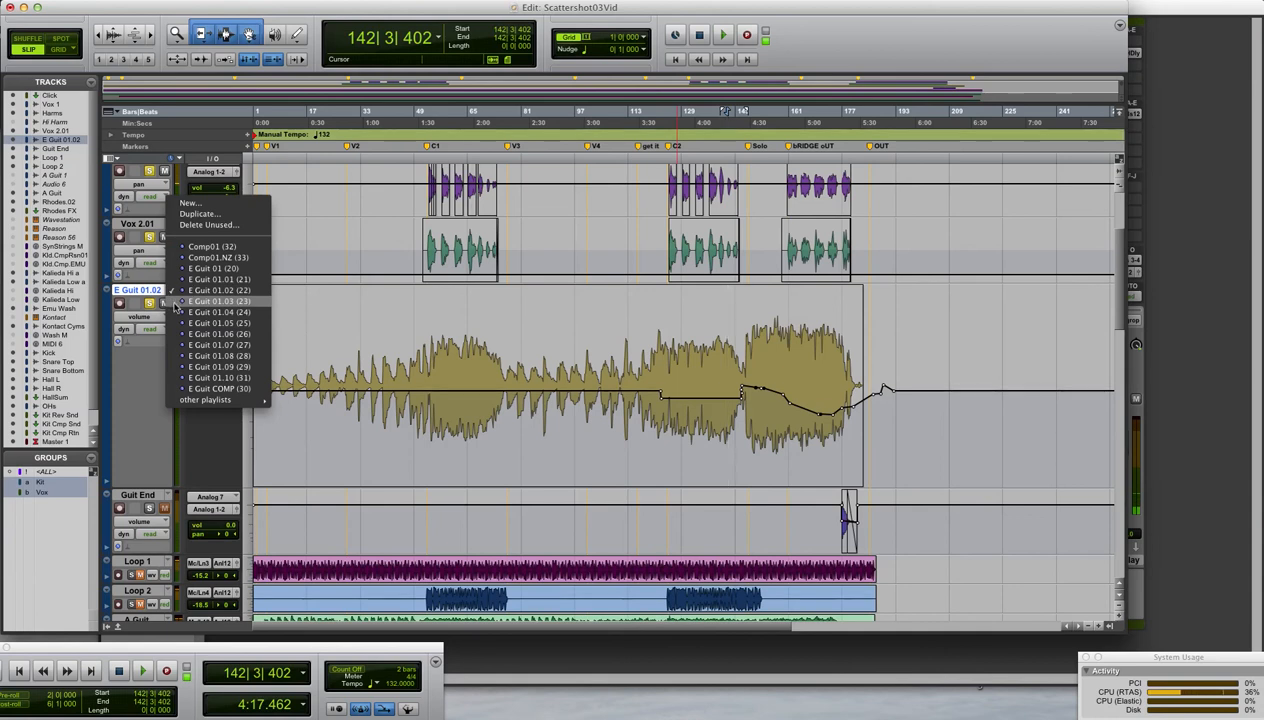
pyautogui.click(175, 310)
pyautogui.press('space')
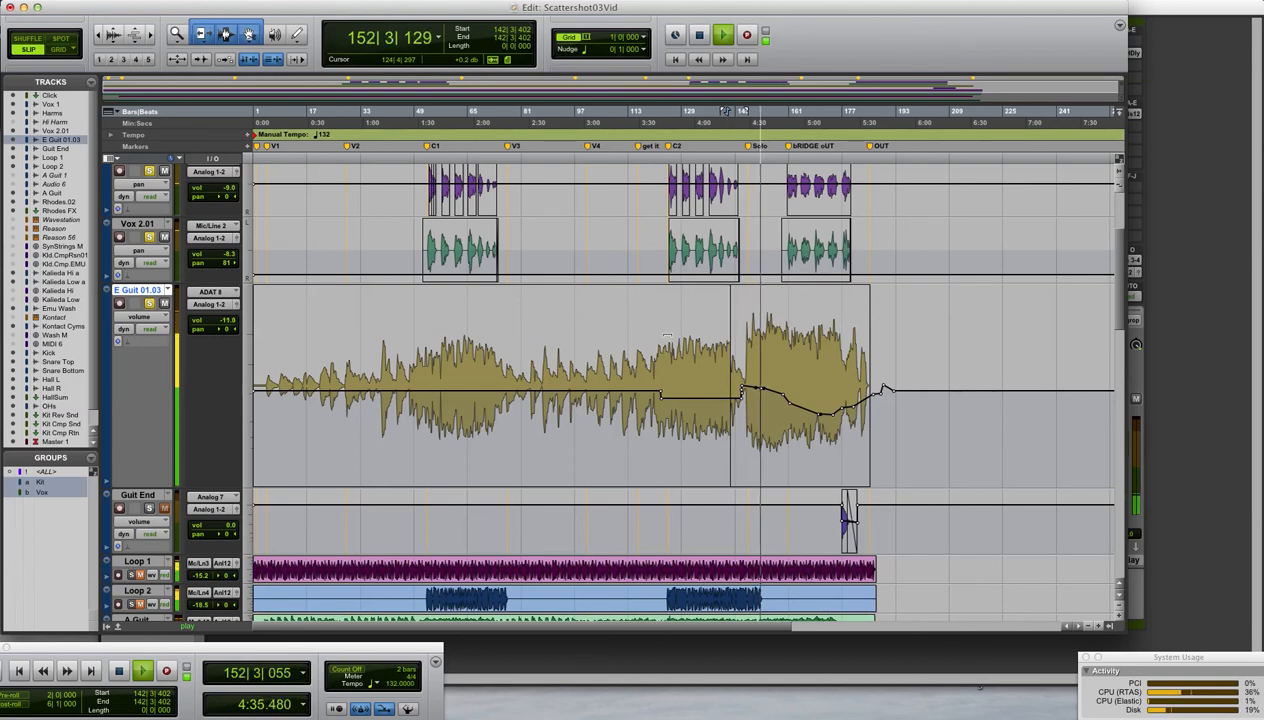
pyautogui.press('space')
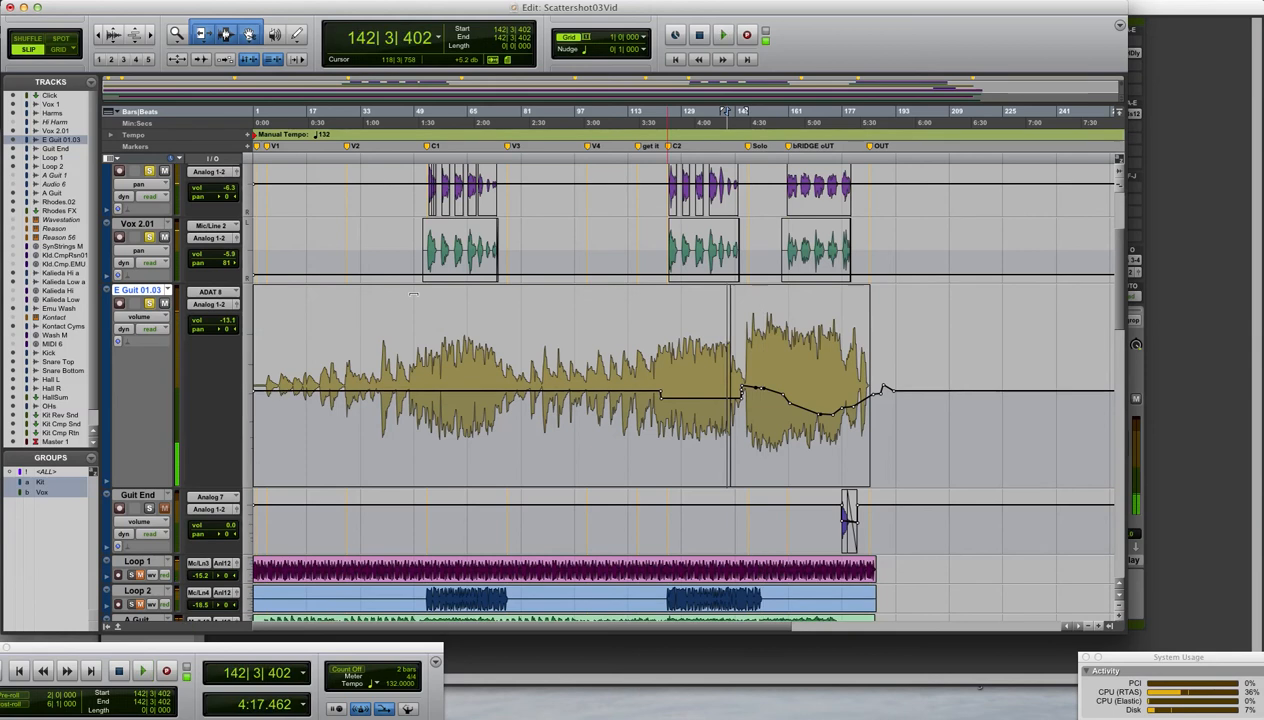
# Audition the E Guit 01.04 playlist on the guitar track from bar 142, then stop playback
pyautogui.click(167, 290)
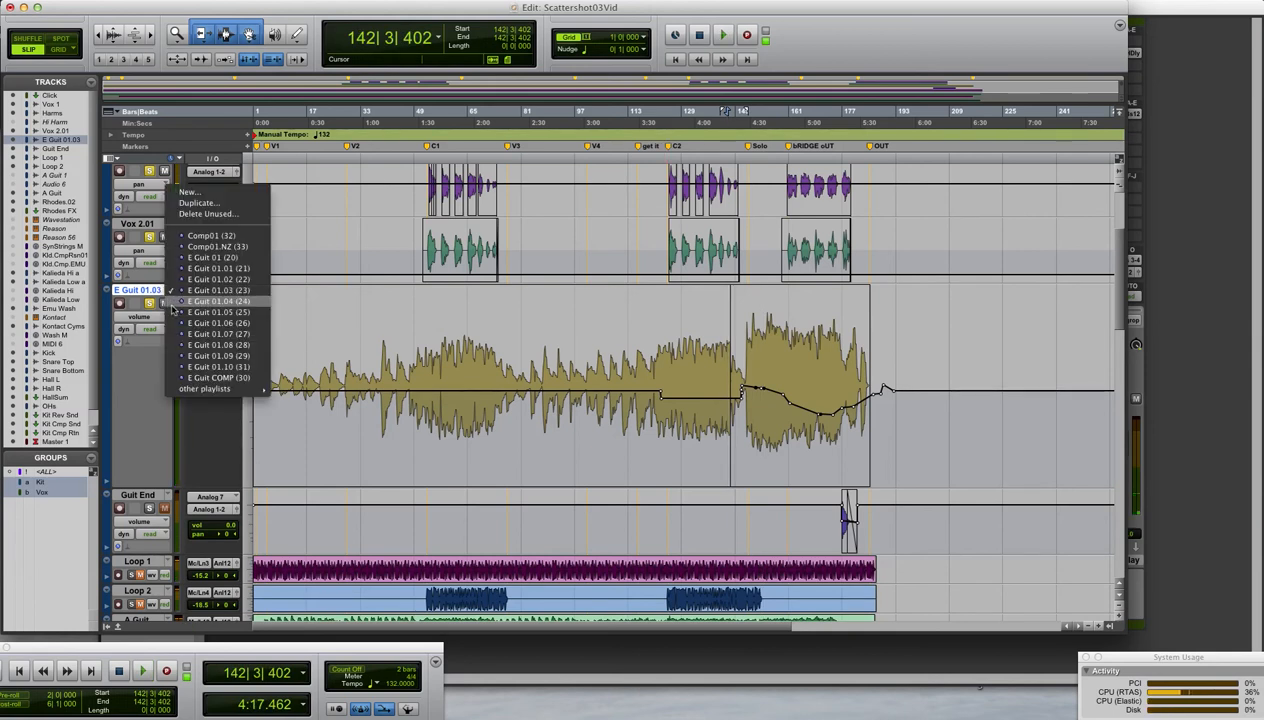
pyautogui.click(173, 302)
pyautogui.press('space')
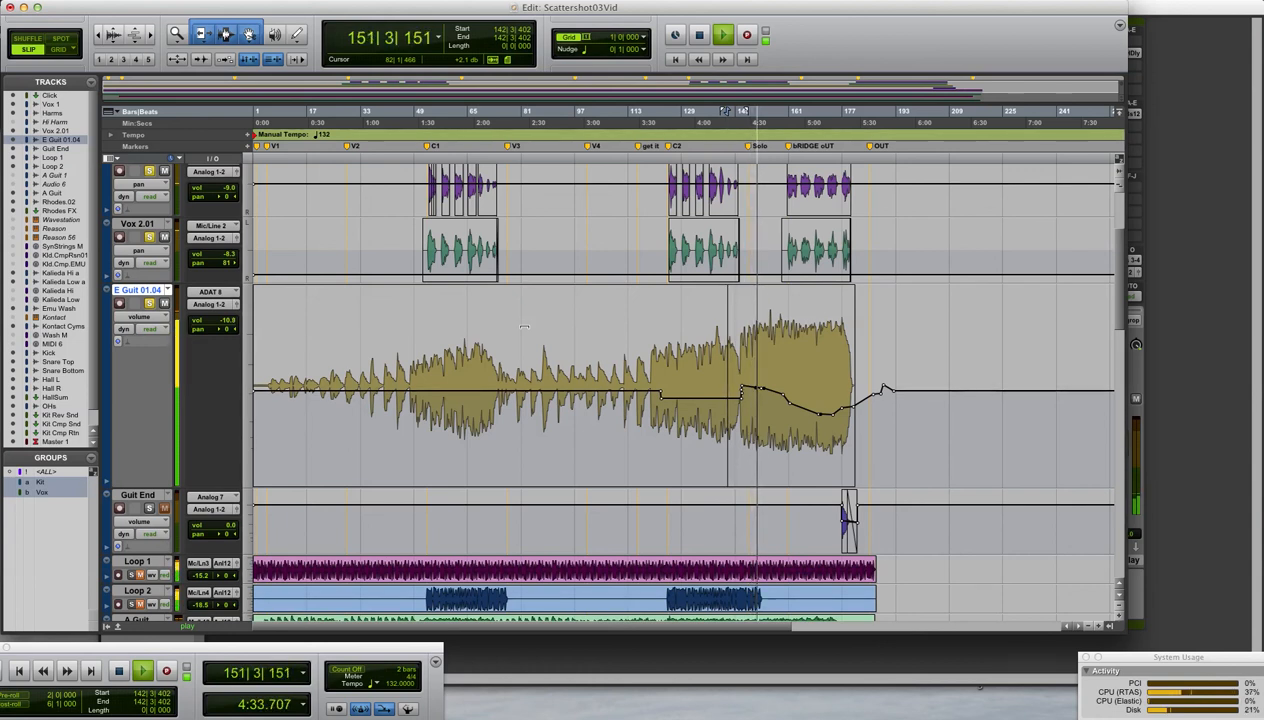
pyautogui.press('space')
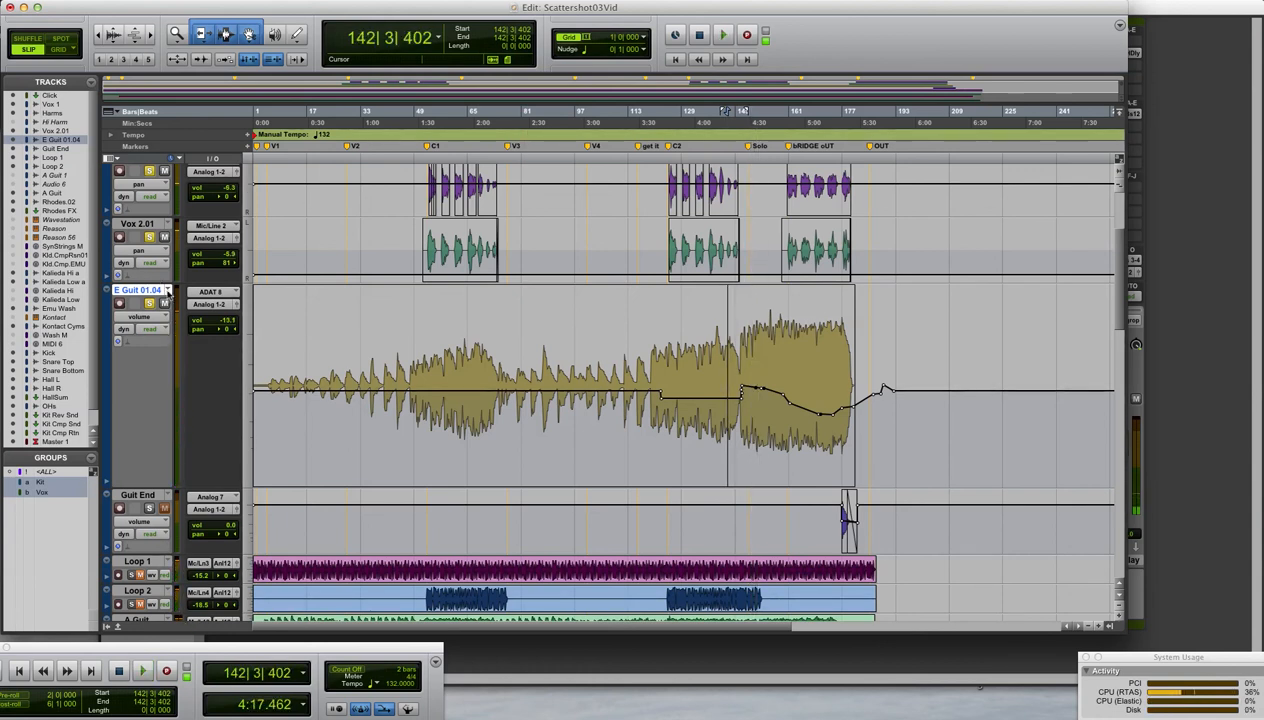
# Switch the guitar track to the E Guit COMP playlist and clear the solos on Kalieda Hi a, Emu Wash and the vocal tracks
pyautogui.click(168, 290)
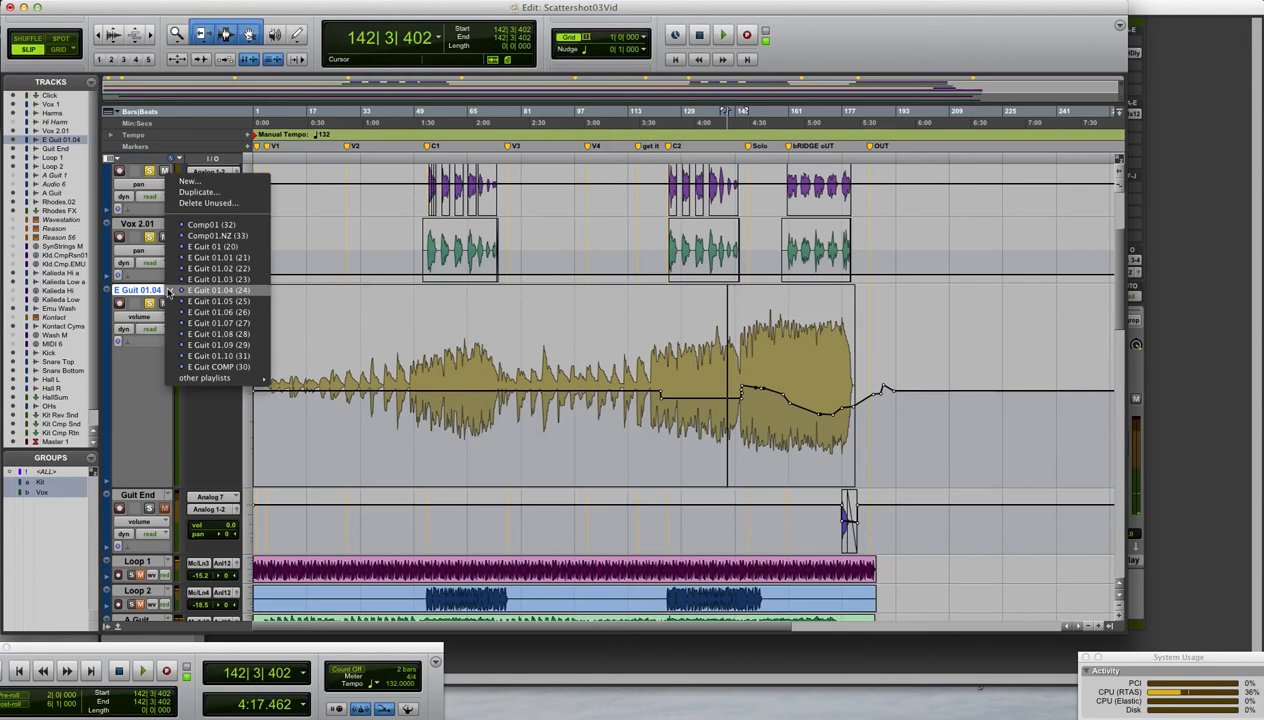
pyautogui.click(198, 367)
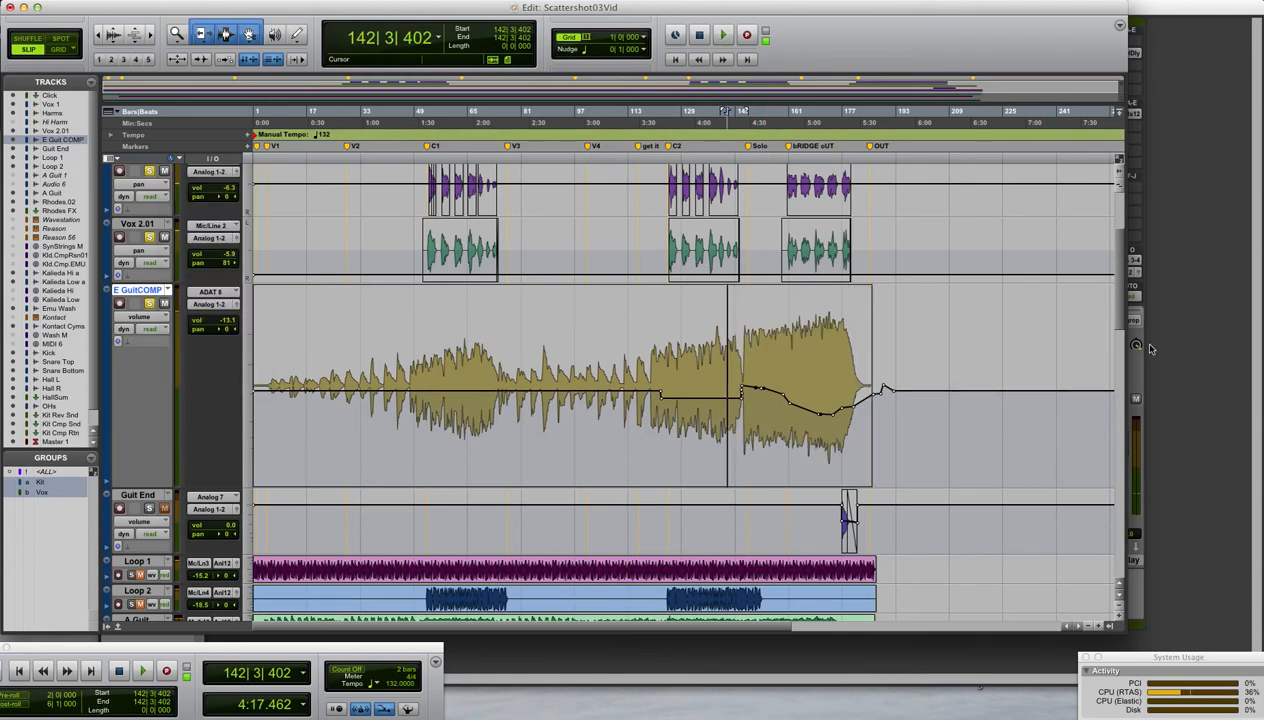
pyautogui.moveTo(1120, 313); pyautogui.dragTo(1114, 404)
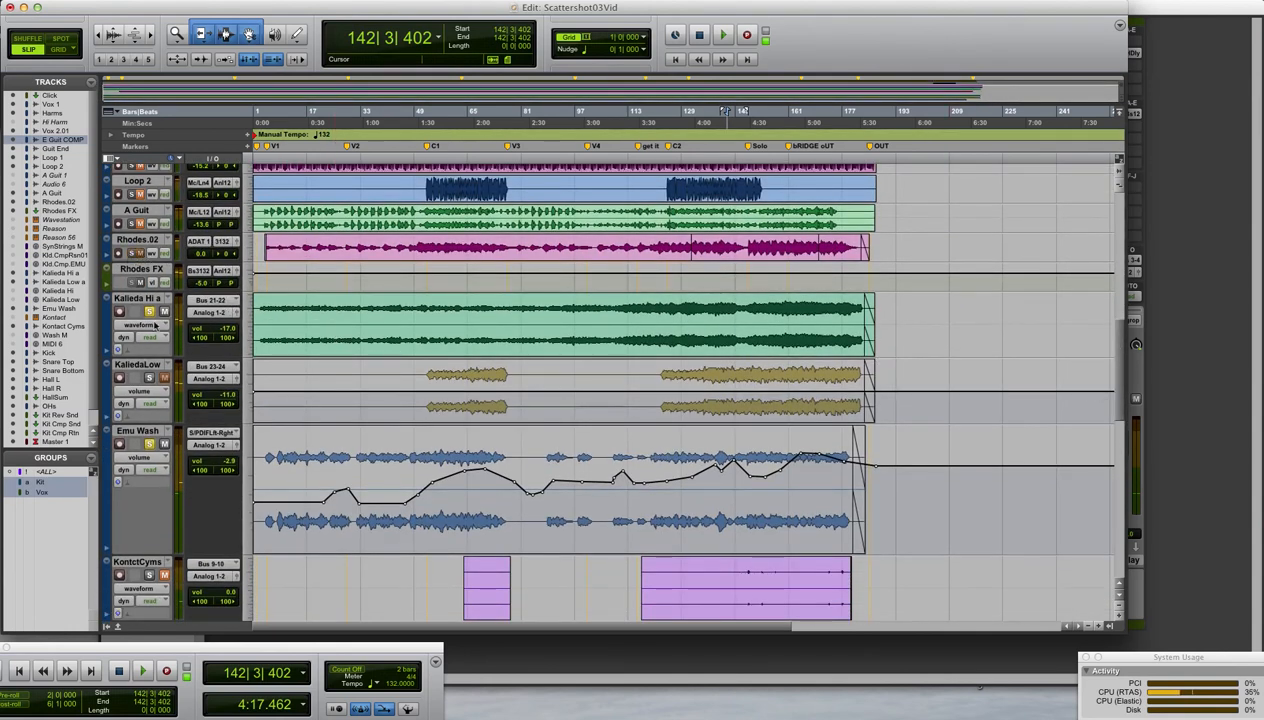
pyautogui.click(150, 312)
pyautogui.click(149, 443)
pyautogui.moveTo(1118, 406); pyautogui.dragTo(1115, 506)
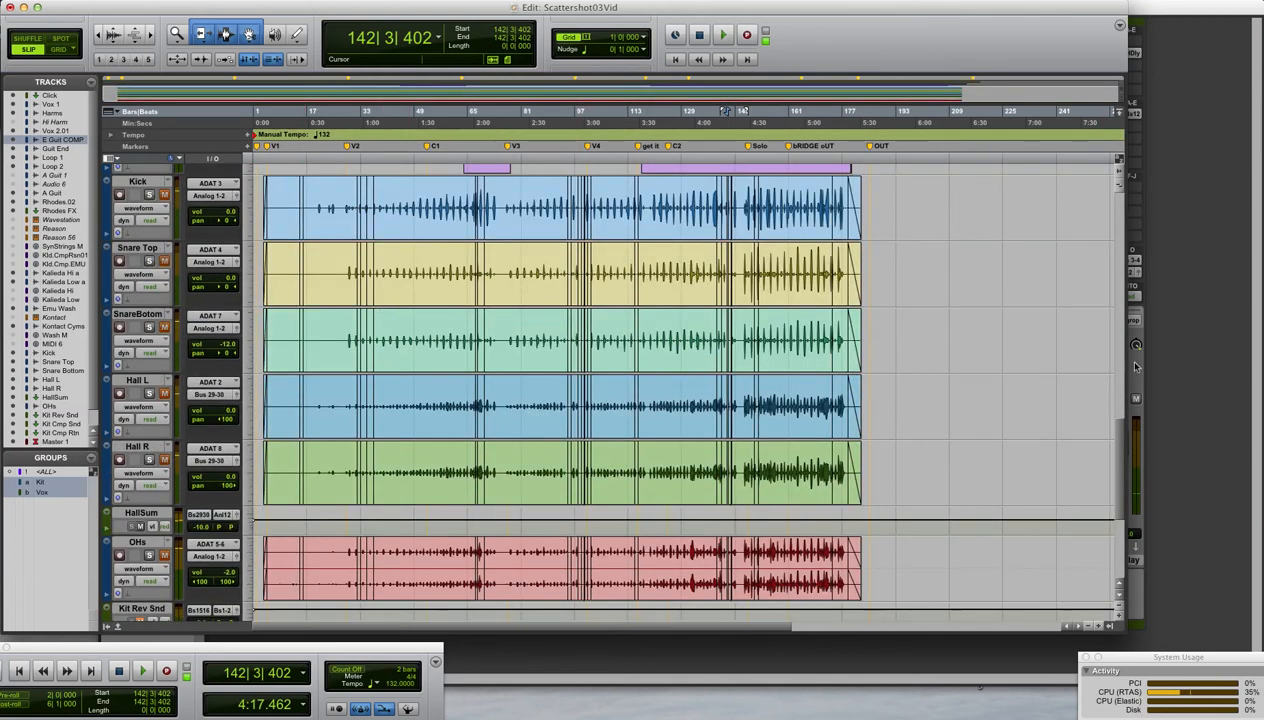
pyautogui.moveTo(1117, 420); pyautogui.dragTo(1129, 206)
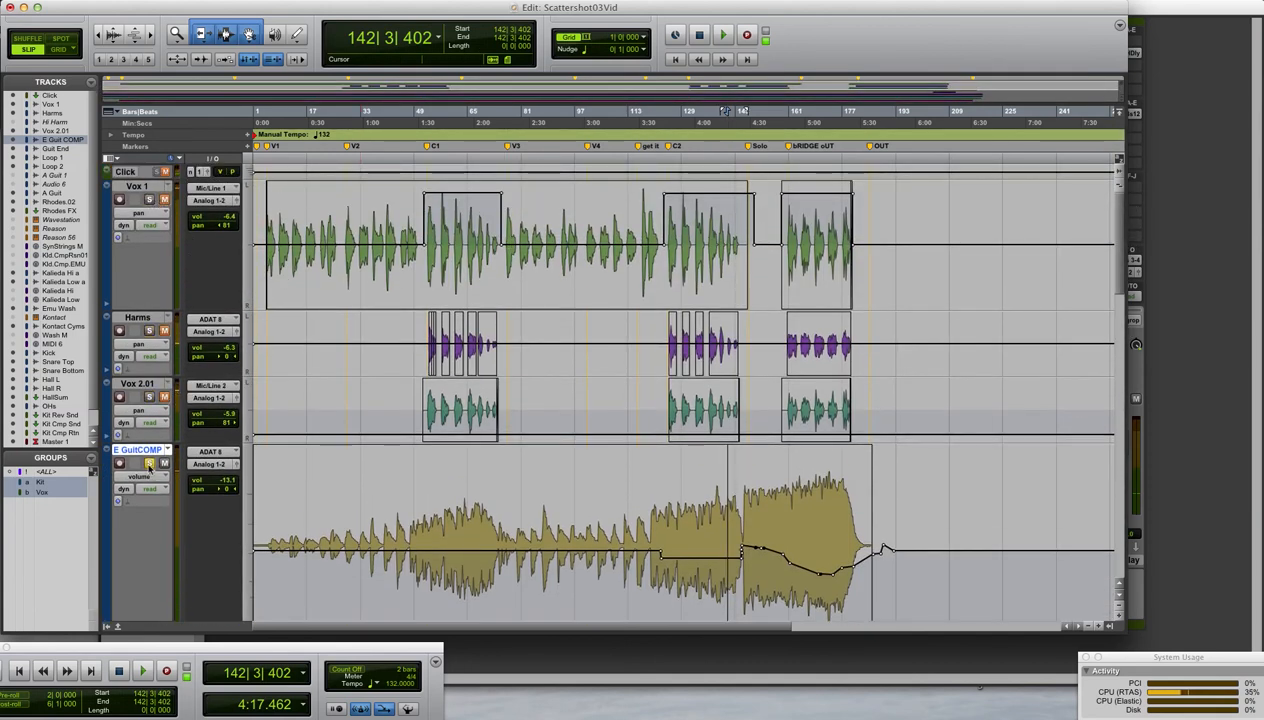
# Play the full mix with the guitar comp unsoloed from bar 123, reviewing the tracks down to Kit Cmp Rtn and back to the guitar
pyautogui.click(666, 466)
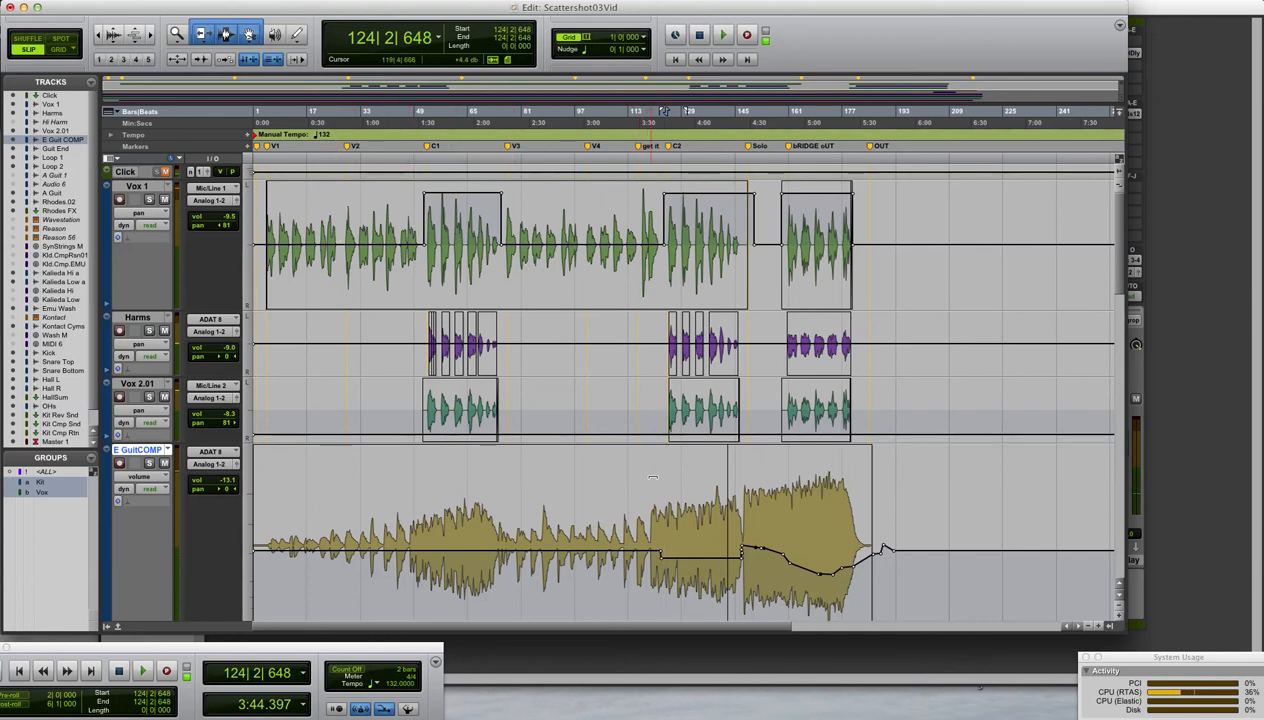
pyautogui.click(662, 500)
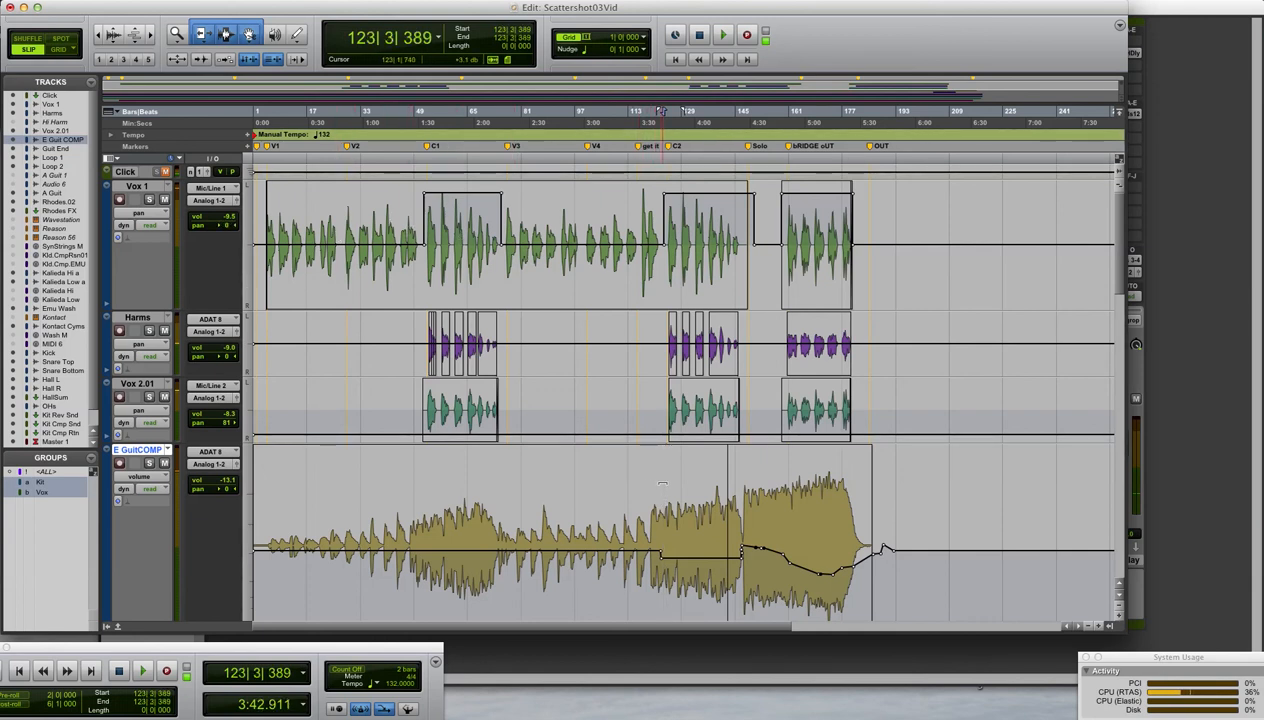
pyautogui.press('space')
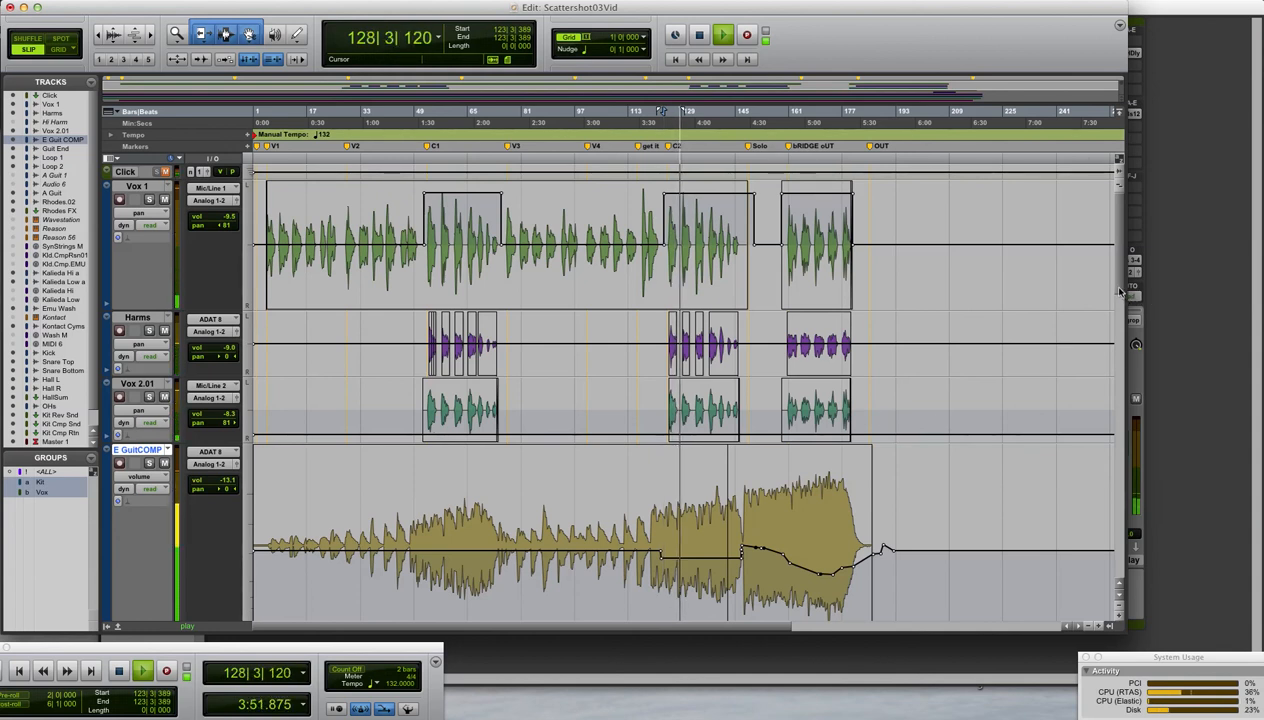
pyautogui.moveTo(1120, 291); pyautogui.dragTo(1115, 575)
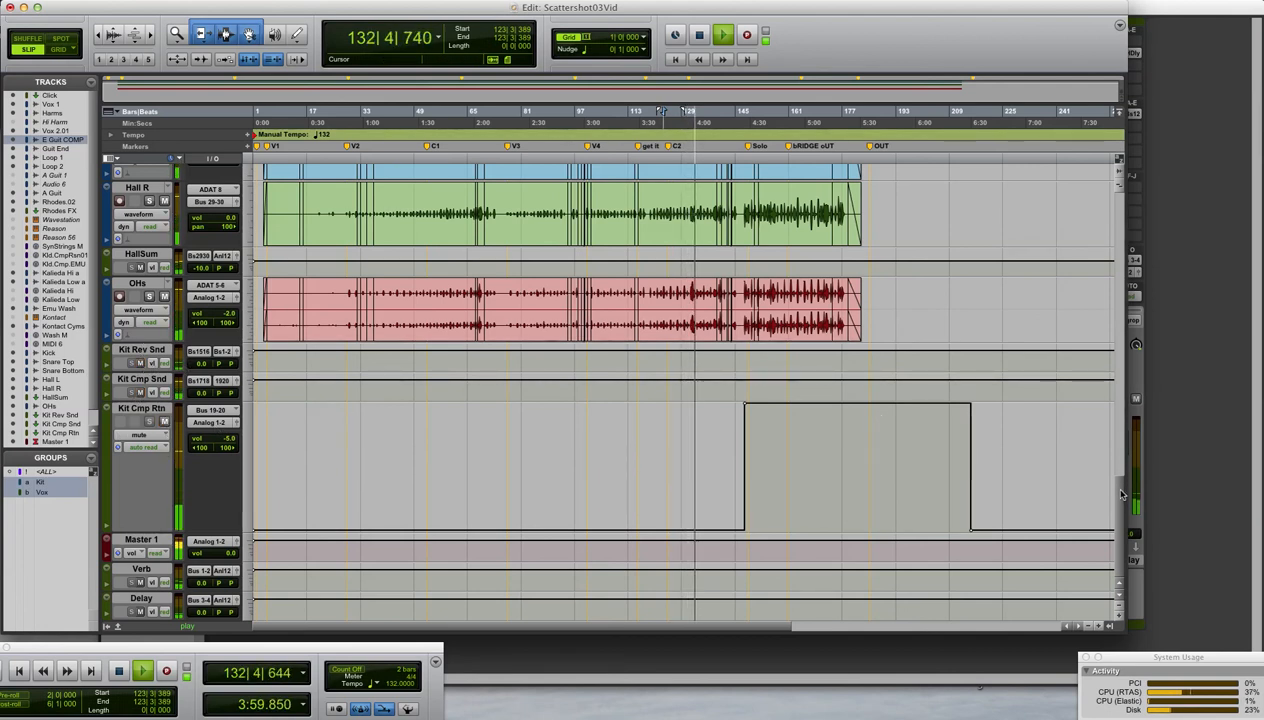
pyautogui.moveTo(1120, 388); pyautogui.dragTo(1124, 226)
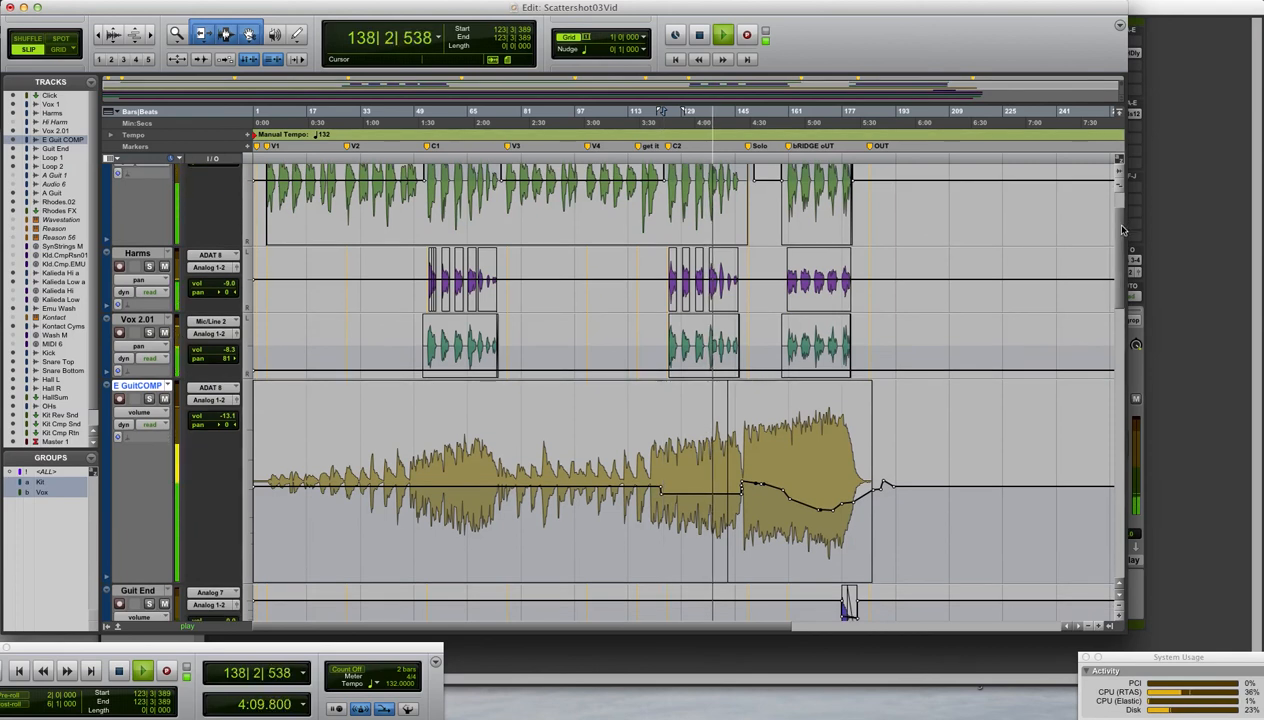
pyautogui.moveTo(1123, 228); pyautogui.dragTo(1120, 242)
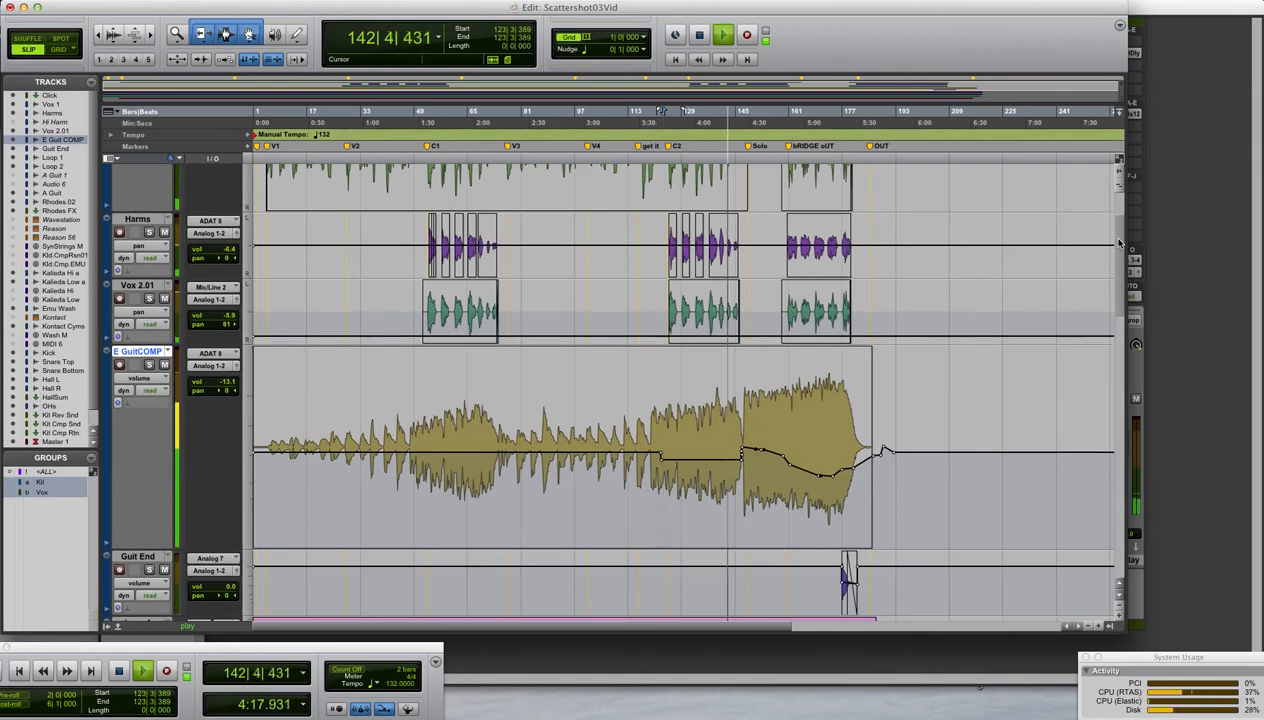
pyautogui.scroll(-1, 1119, 243)
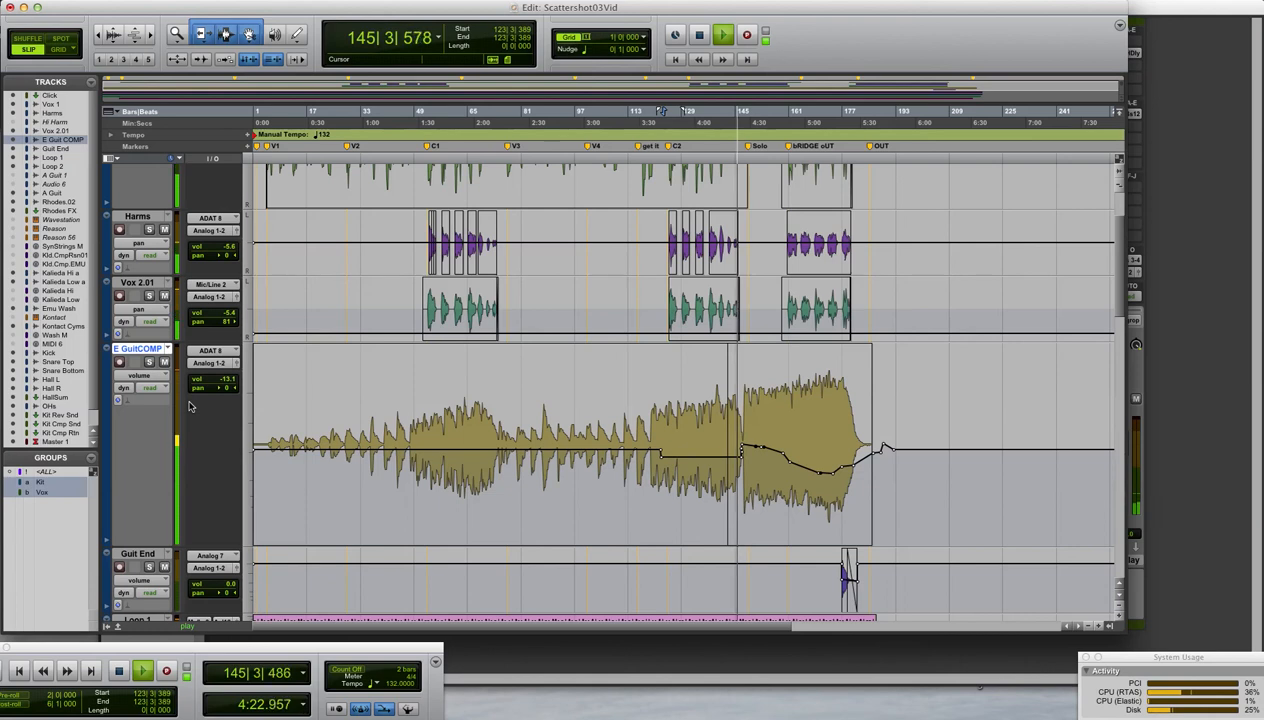
# Check the alternate playlists available on the guitar track during playback, and stop the transport
pyautogui.click(168, 349)
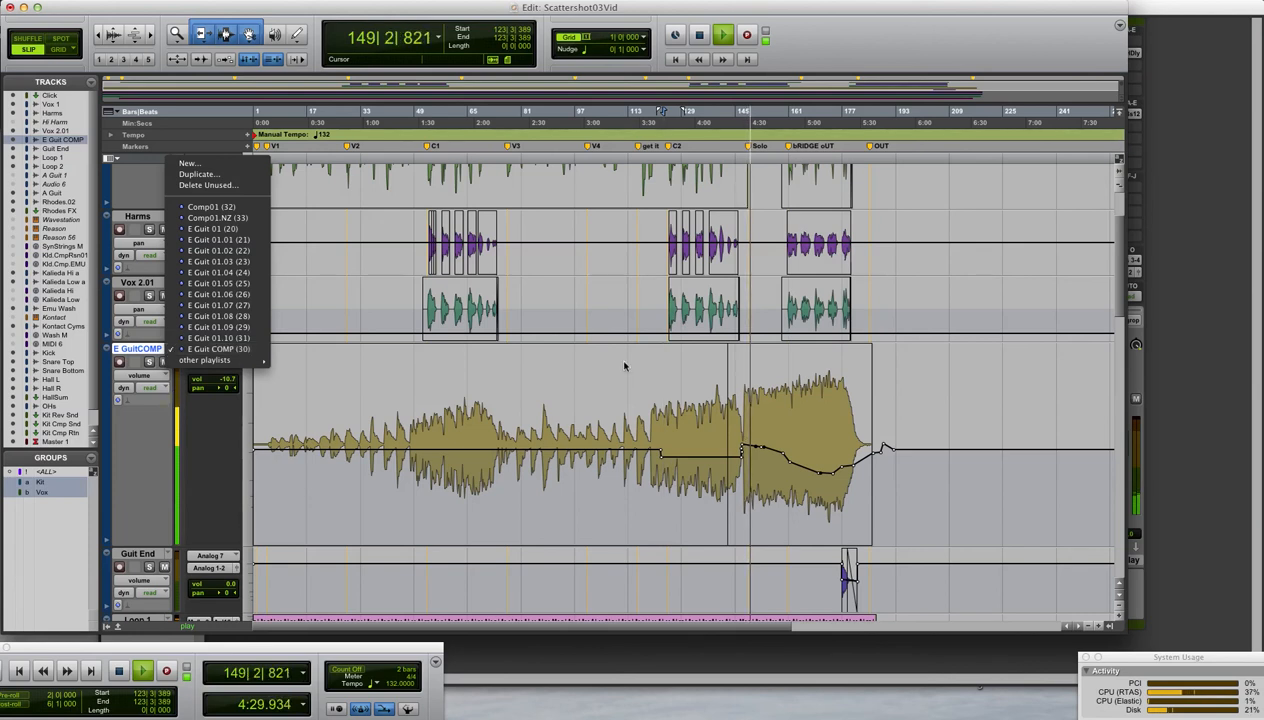
pyautogui.click(729, 397)
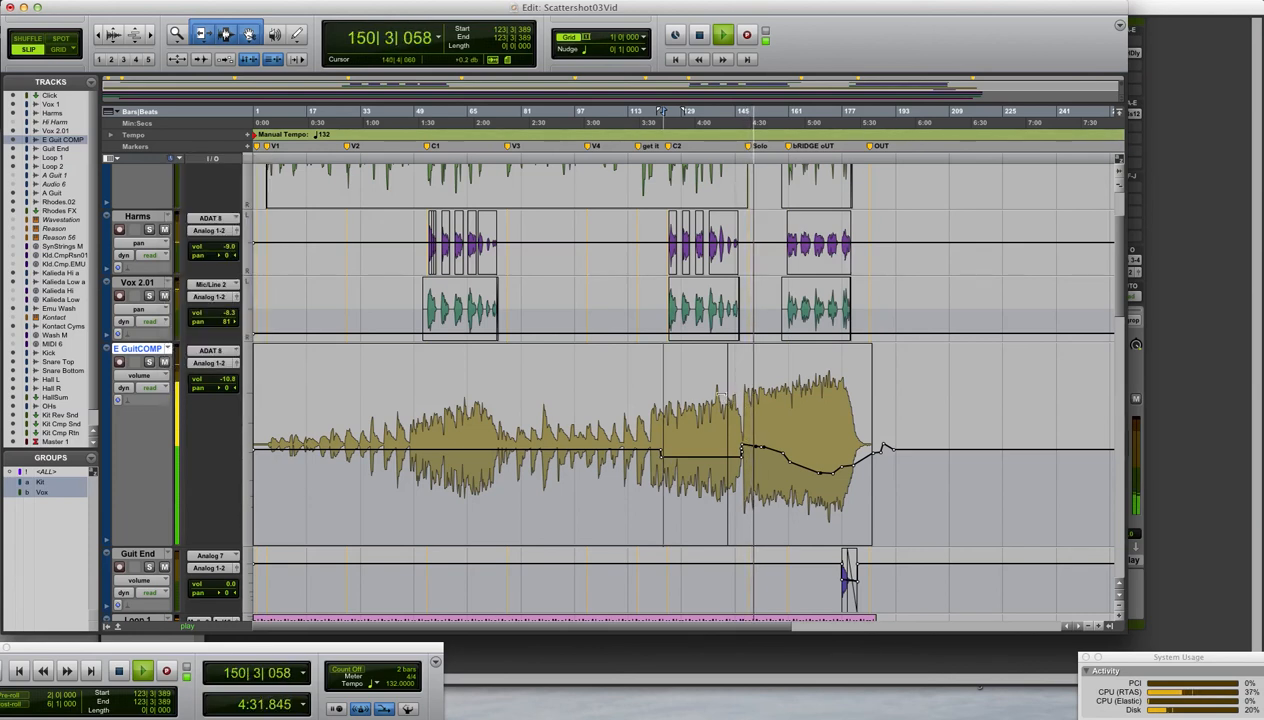
pyautogui.press('space')
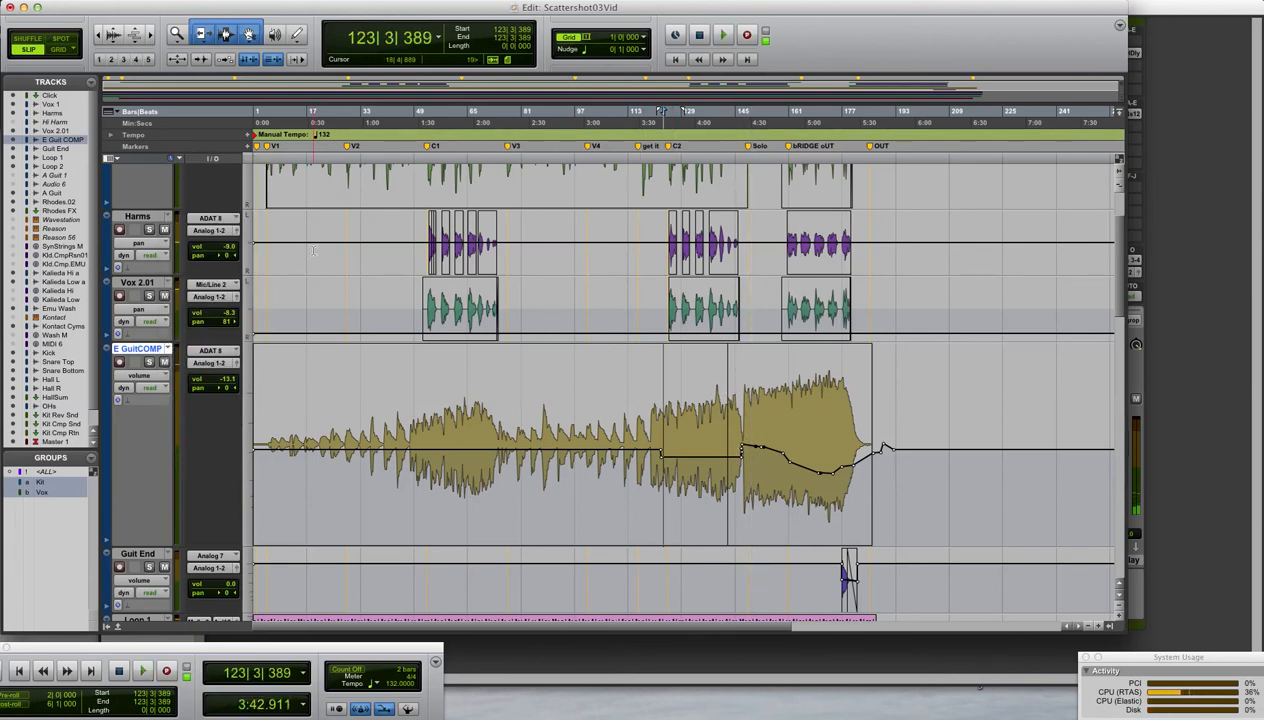
# Switch the guitar track to the Comp01.NZ playlist and play the full mix from bar 141
pyautogui.click(168, 349)
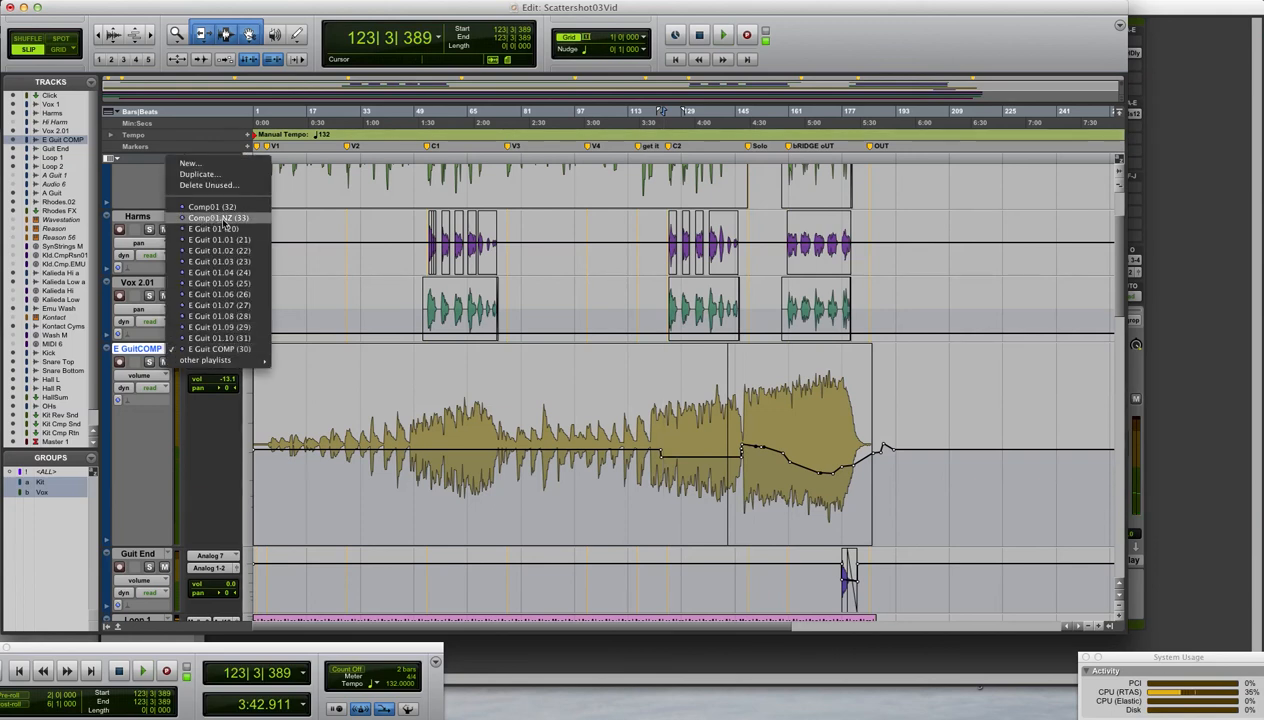
pyautogui.click(215, 217)
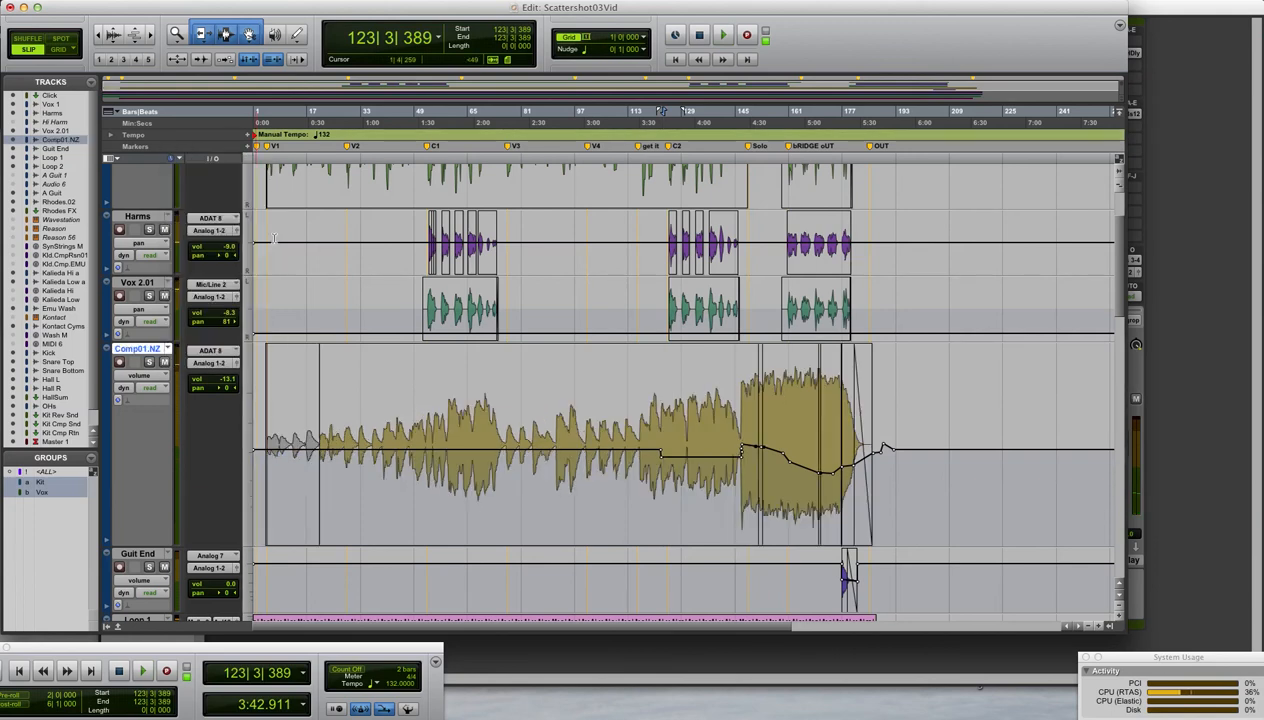
pyautogui.click(716, 406)
pyautogui.press('space')
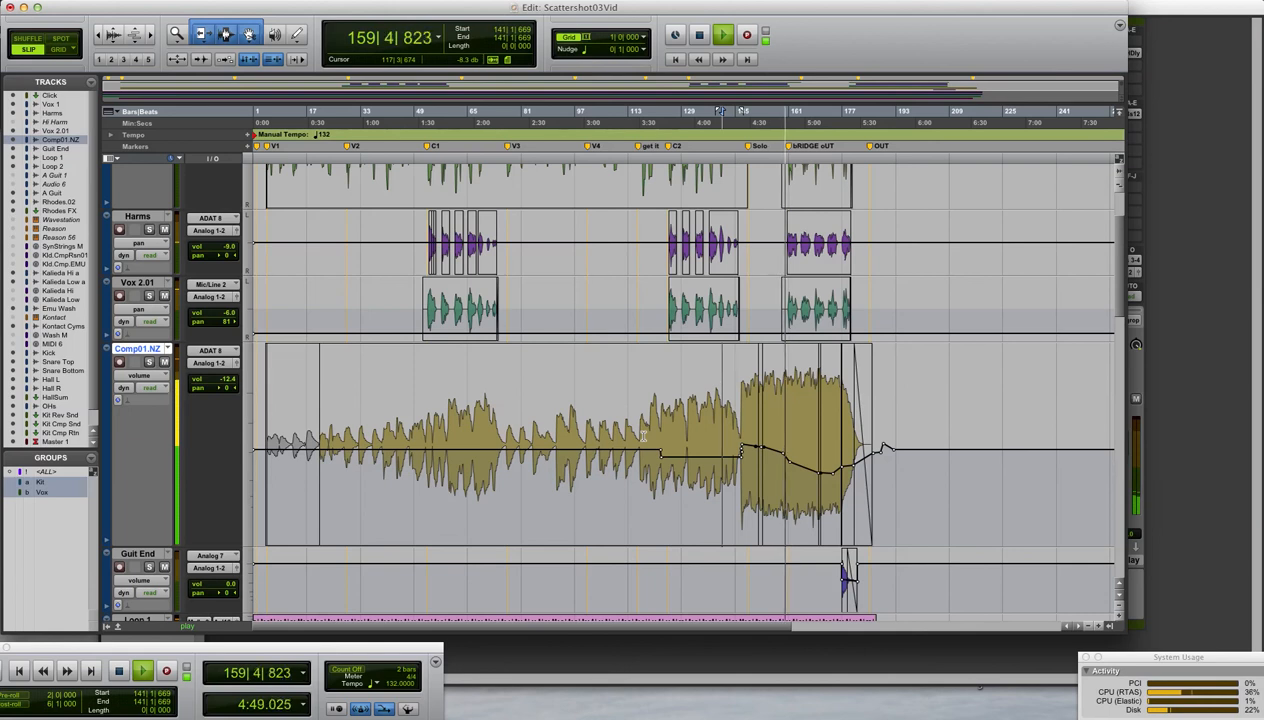
# Mute the grouped vocal tracks Vox 1, Harms and Vox 2.01 while the Comp01.NZ guitar keeps playing
pyautogui.click(165, 230)
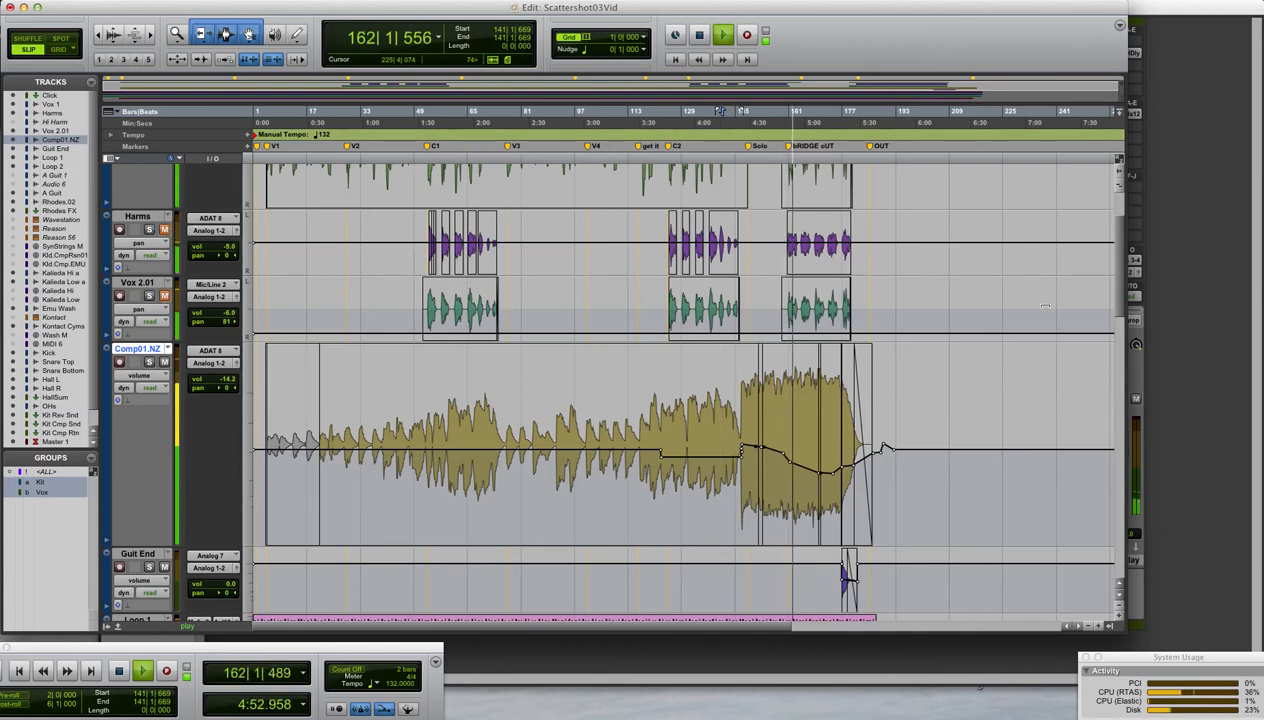
pyautogui.scroll(3, 1110, 285)
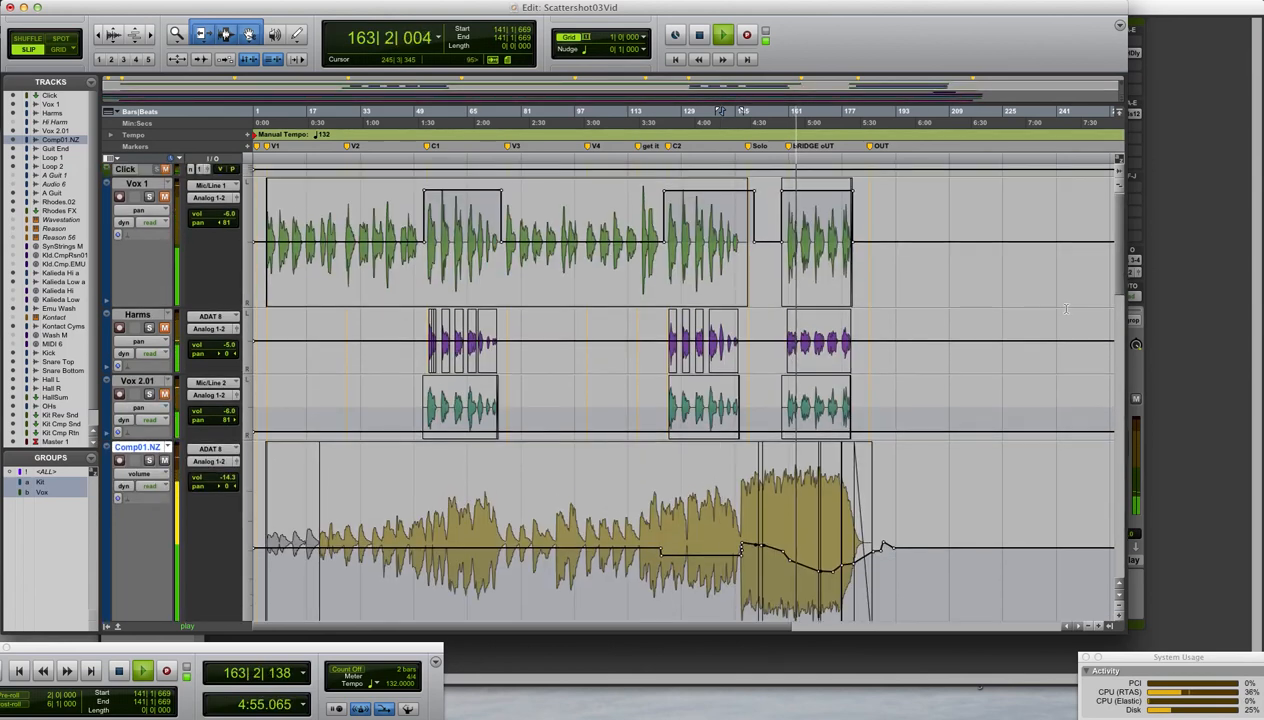